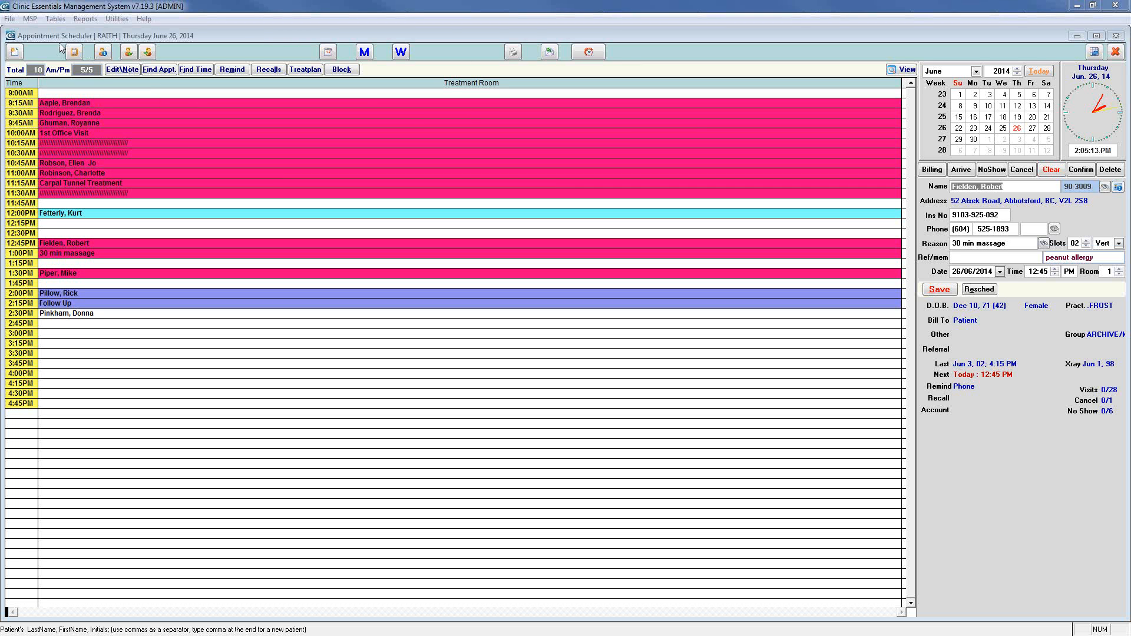
Clear the name, address, phone and reason fields and put the cursor in Ins No
left_click(16, 53)
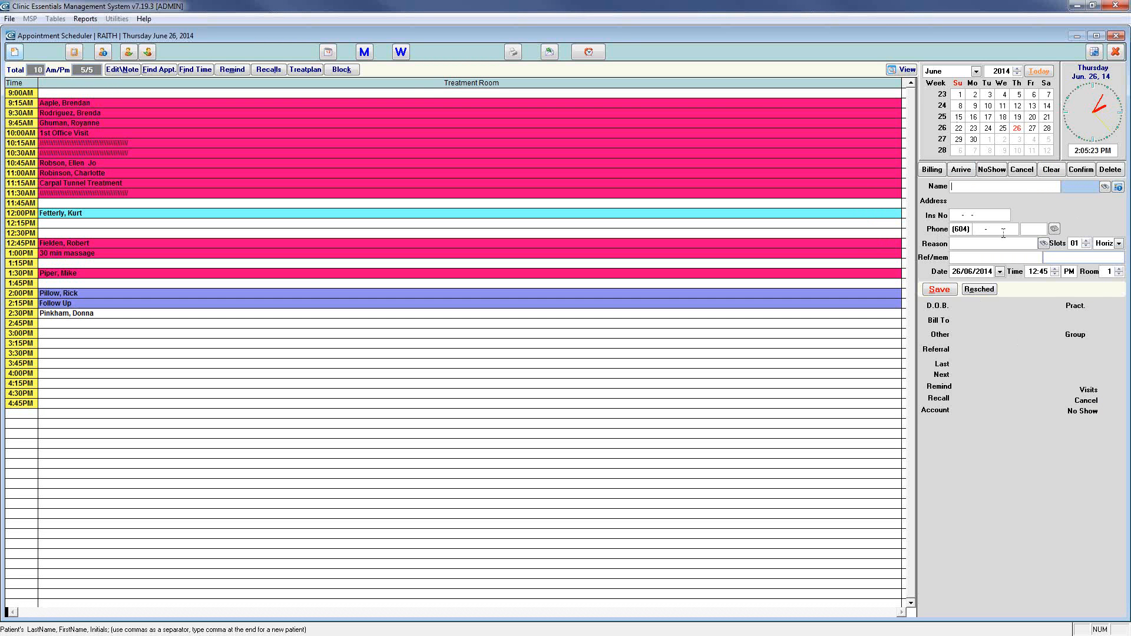
left_click(992, 217)
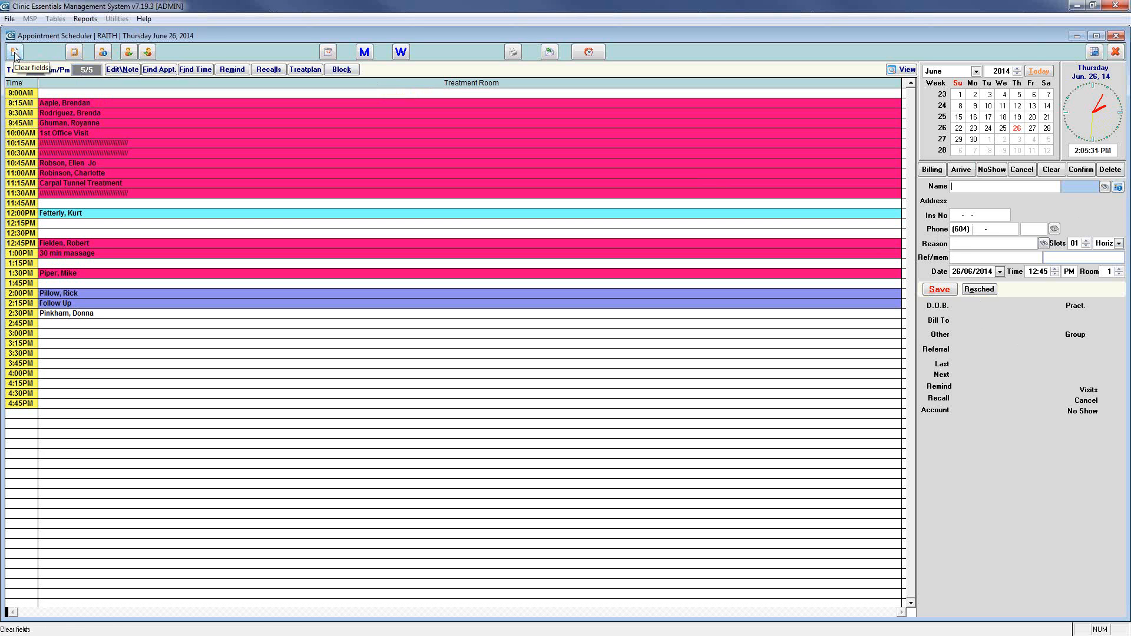
Change the pending appointment time to 11:30 AM using the practitioner appointments summary
left_click(75, 52)
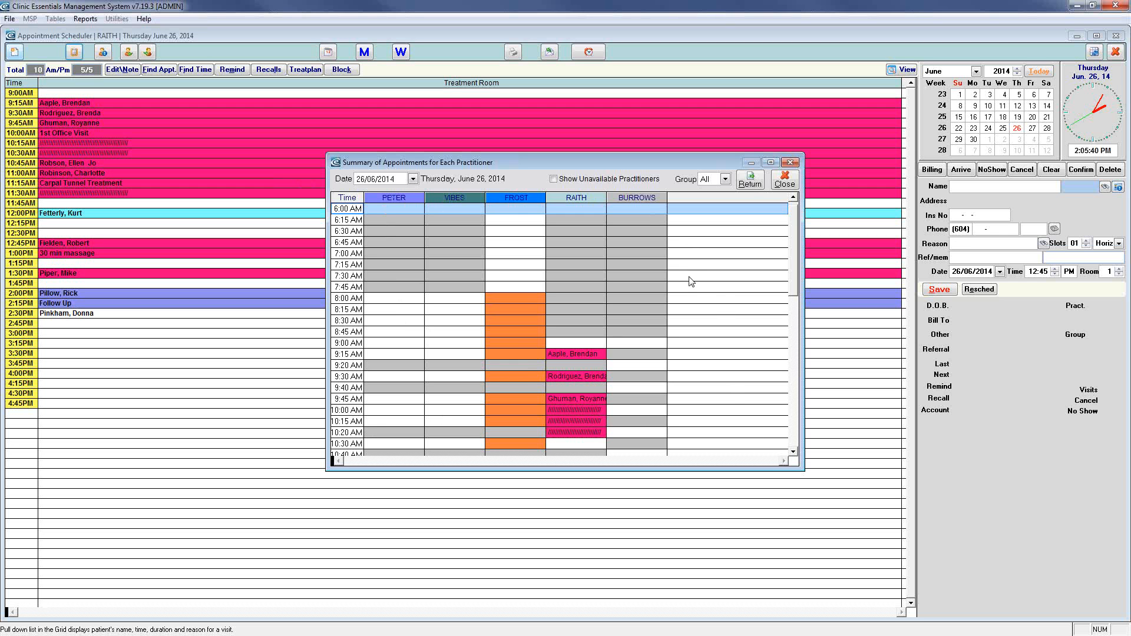
scroll(689, 280, "down", 2)
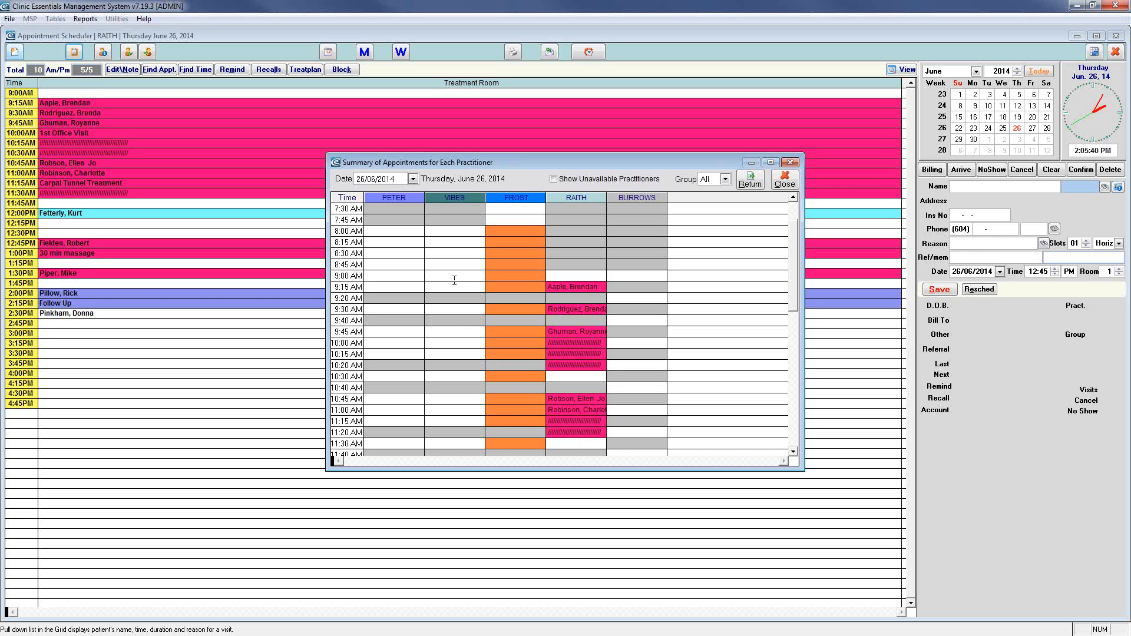
double_click(571, 445)
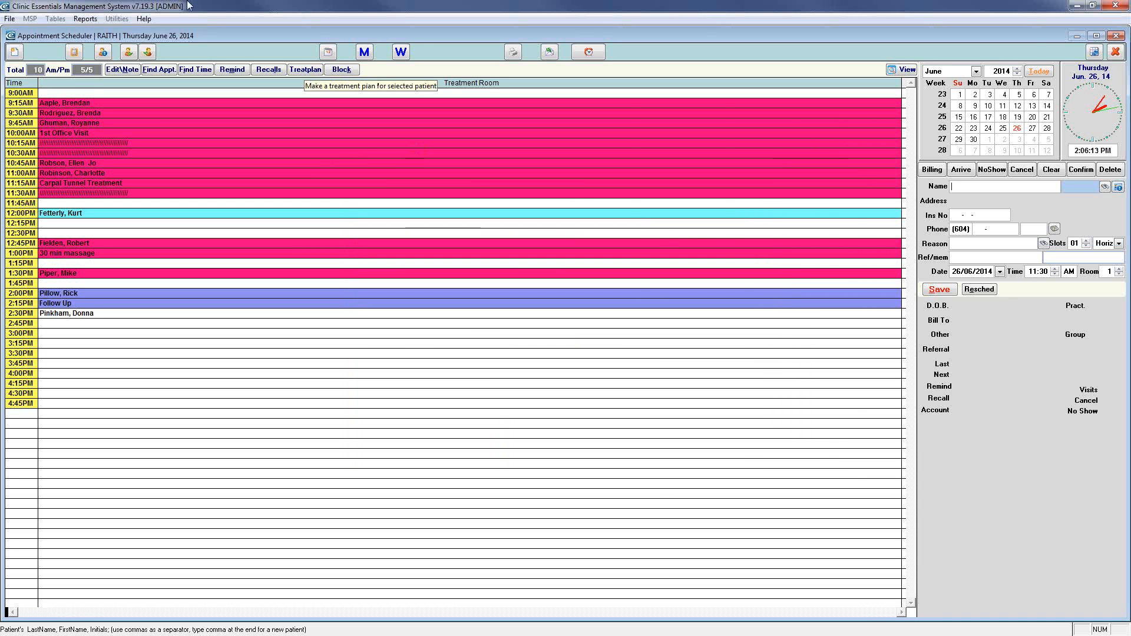
Open practitioner .FROST's record for editing from the practitioner list
left_click(103, 53)
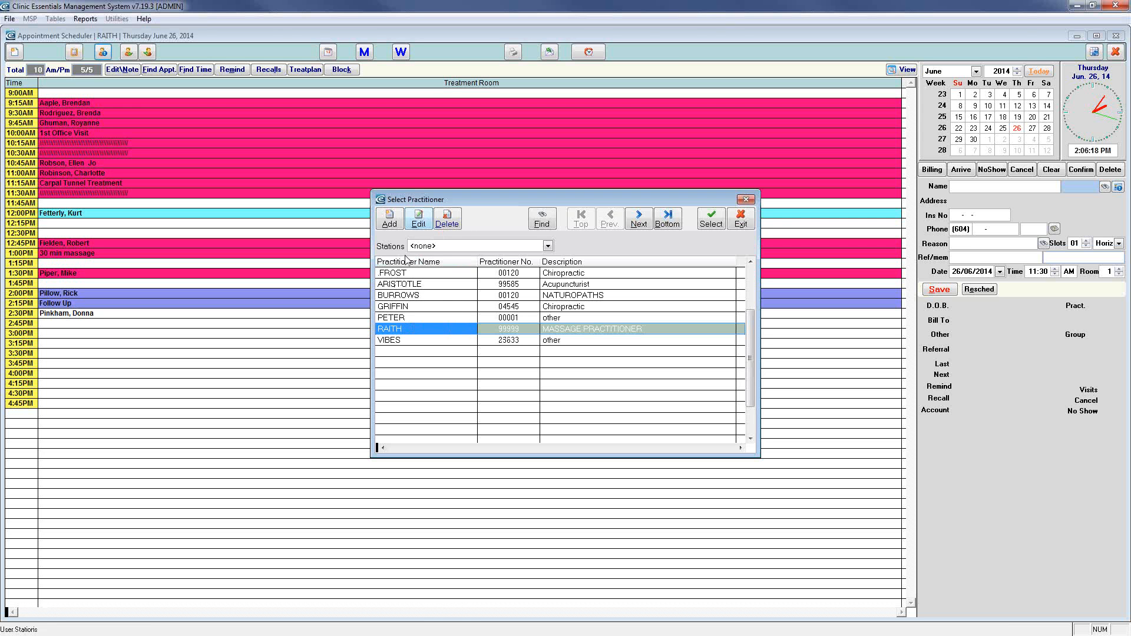
left_click(407, 274)
left_click(420, 219)
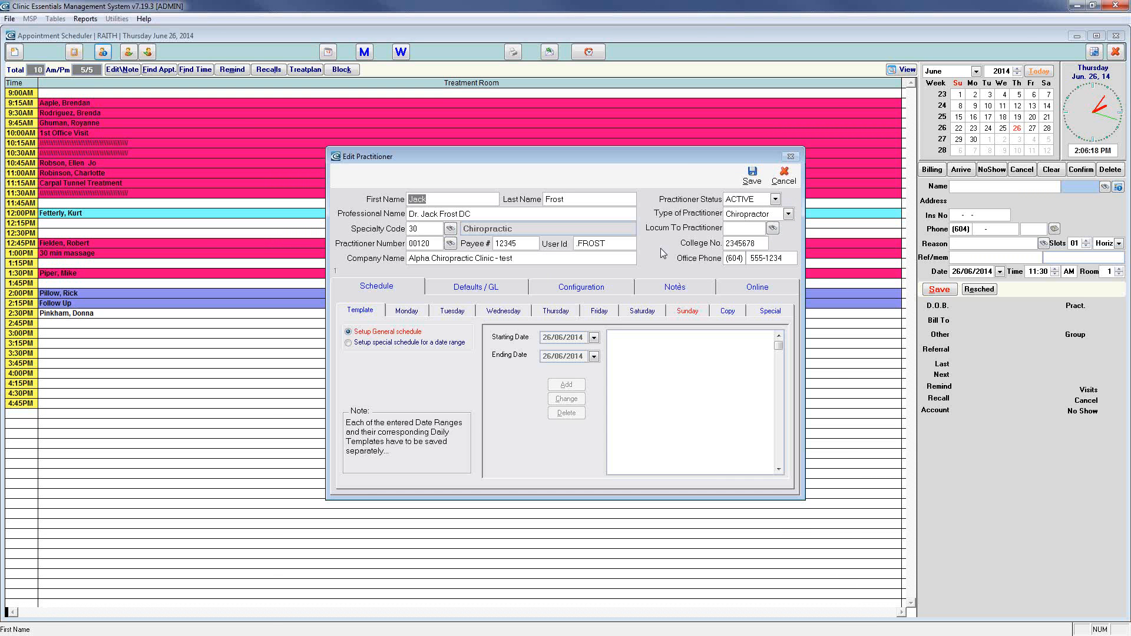
Review the Monday–Friday schedules and the template, then cancel without saving changes
left_click(410, 312)
left_click(470, 313)
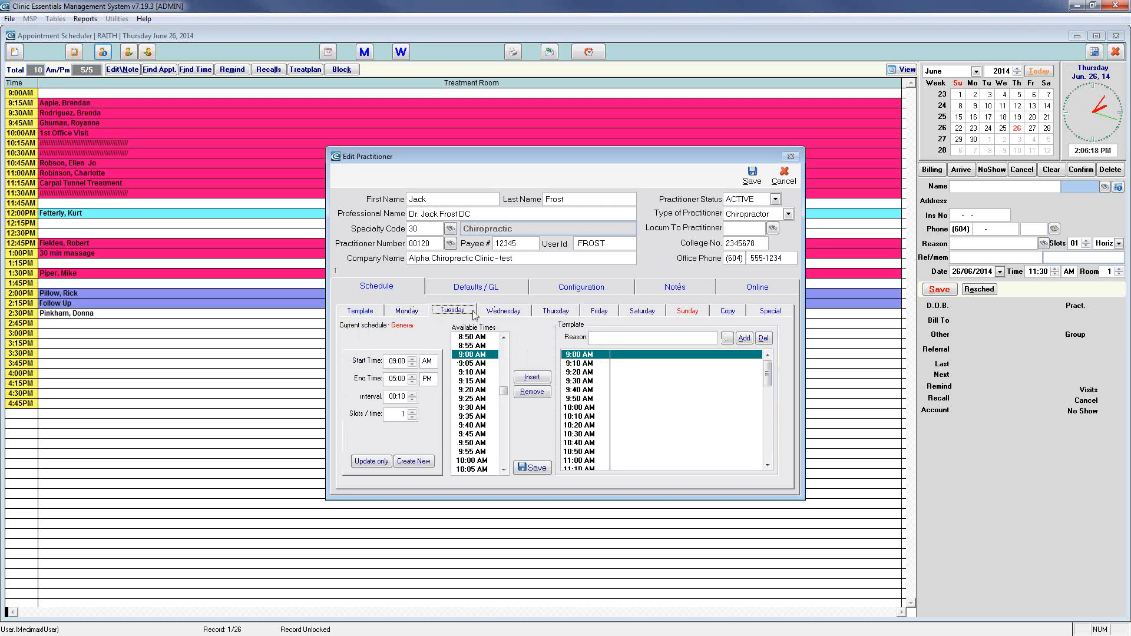
left_click(502, 313)
left_click(554, 312)
left_click(606, 312)
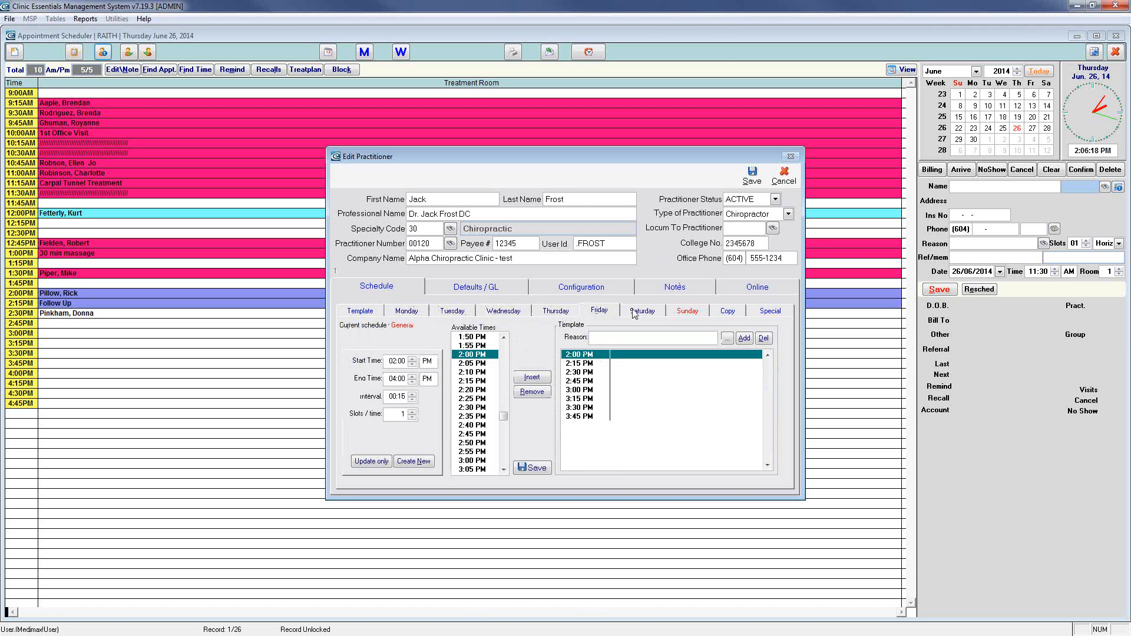
left_click(361, 311)
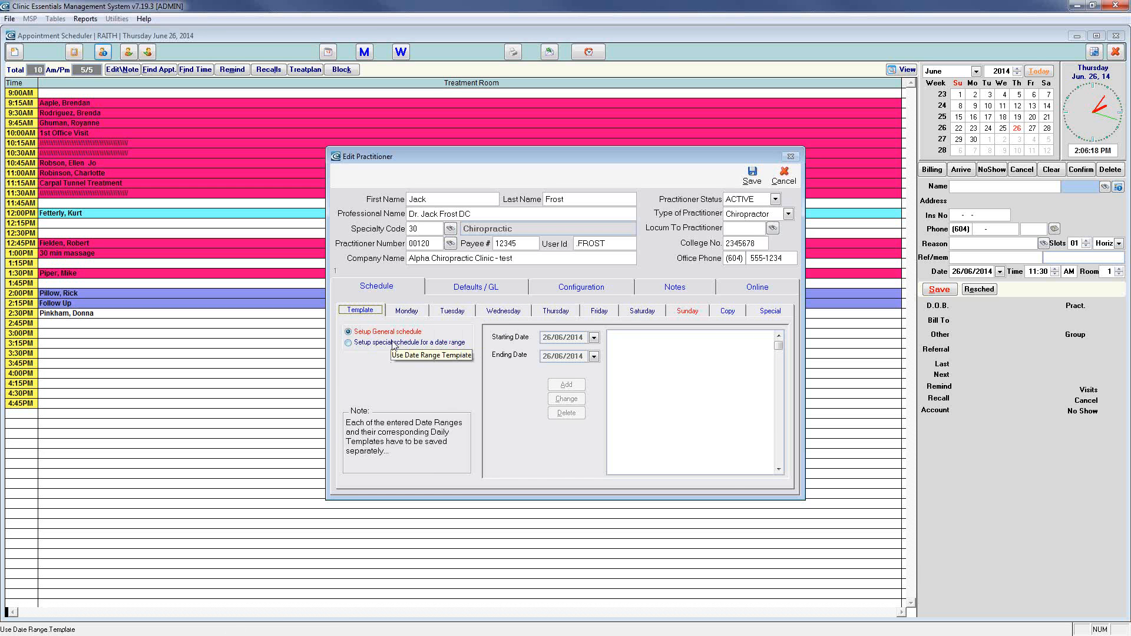
left_click(406, 311)
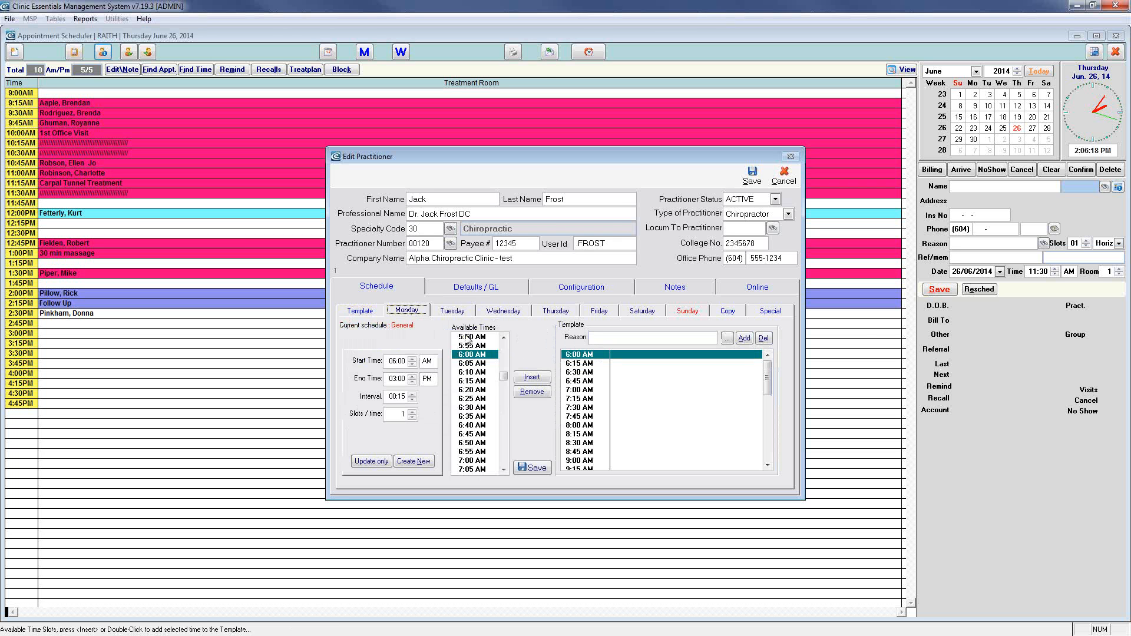
left_click(789, 181)
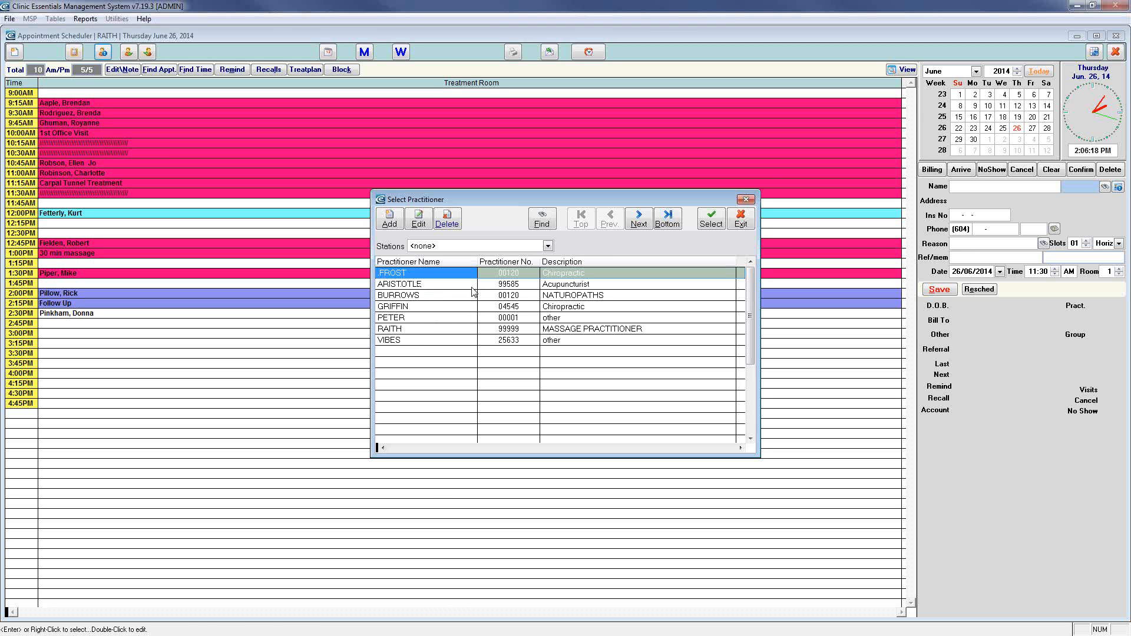
Close the practitioner list and cycle through practitioners back to RAITH's Treatment Room schedule
left_click(740, 220)
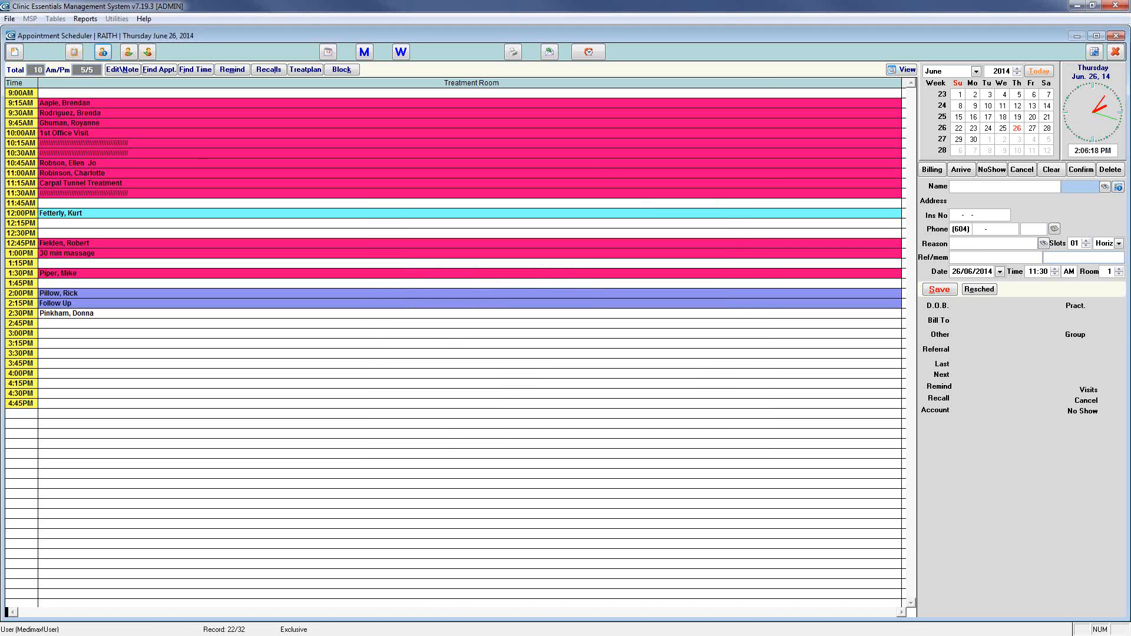
left_click(131, 54)
left_click(132, 55)
left_click(132, 55)
left_click(149, 54)
left_click(149, 54)
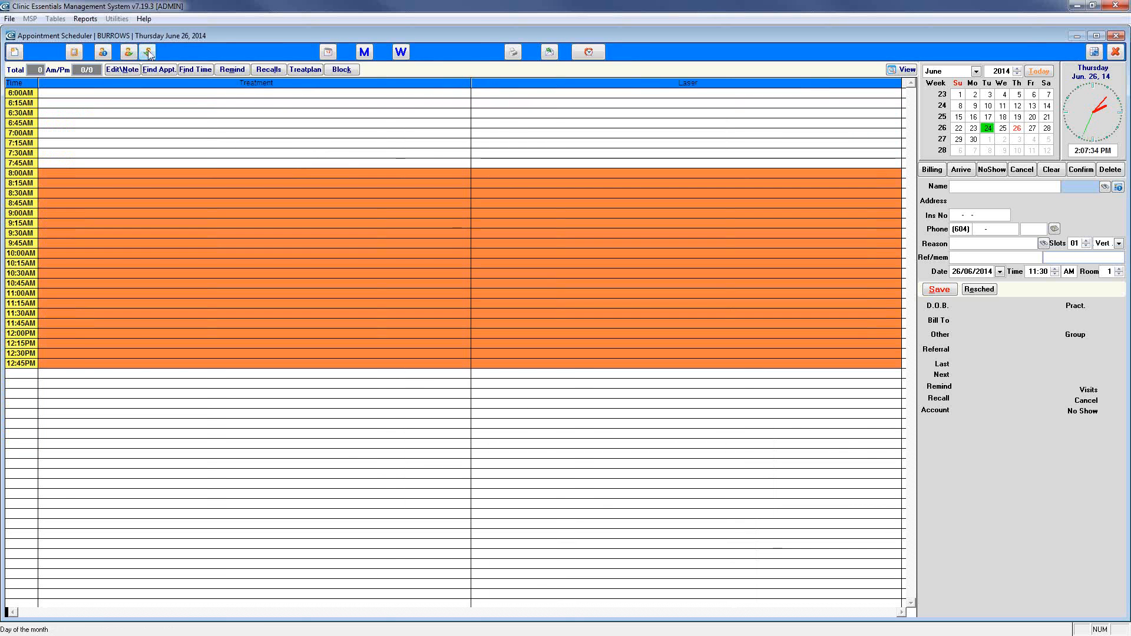
left_click(149, 54)
left_click(149, 54)
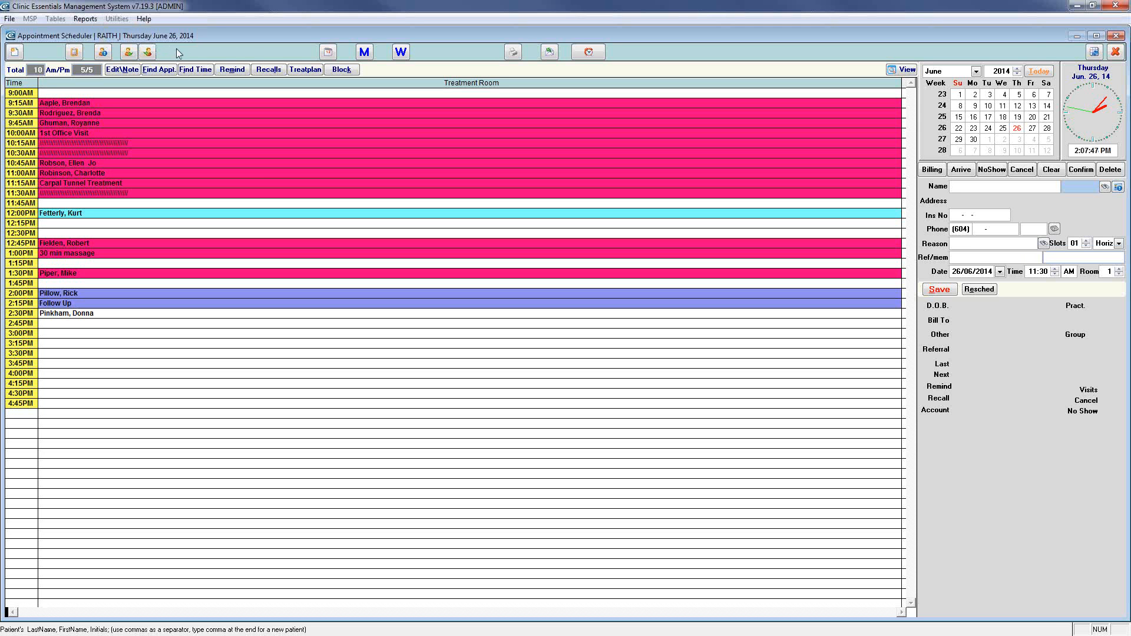
Colour June 26 yellow in Calendar View with the note 'webinar', then close the calendar
left_click(328, 52)
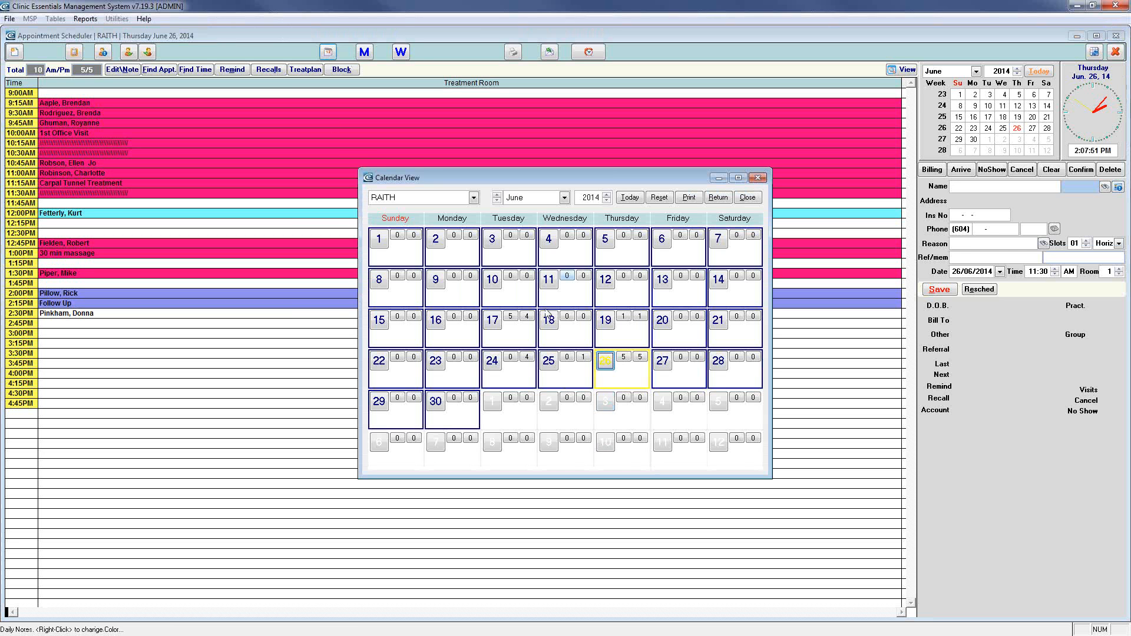
right_click(629, 377)
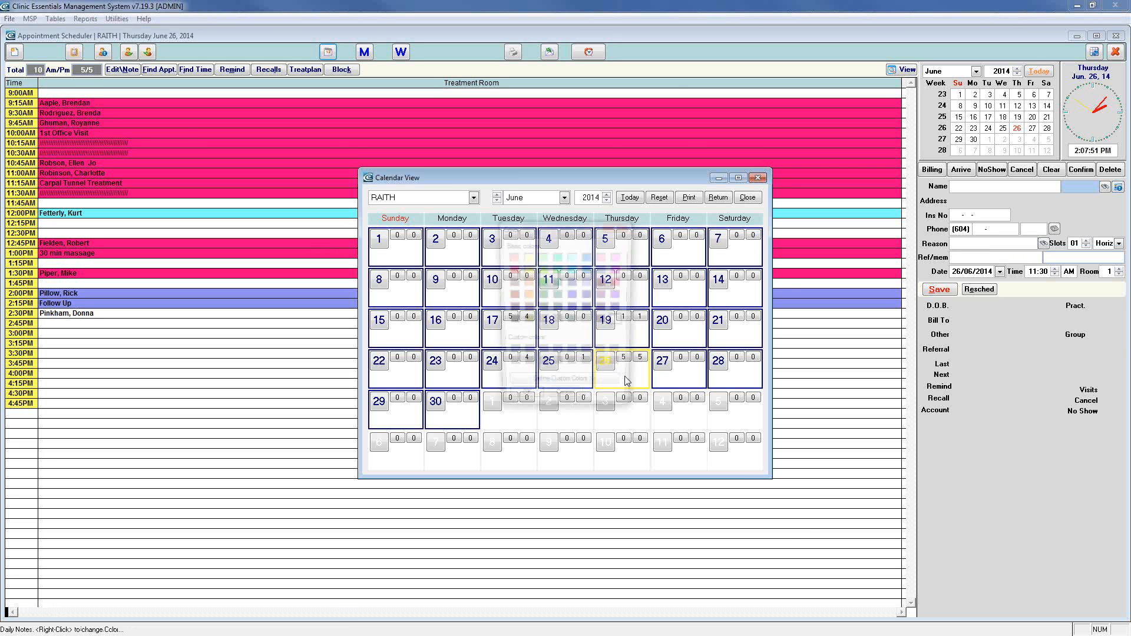
left_click(526, 270)
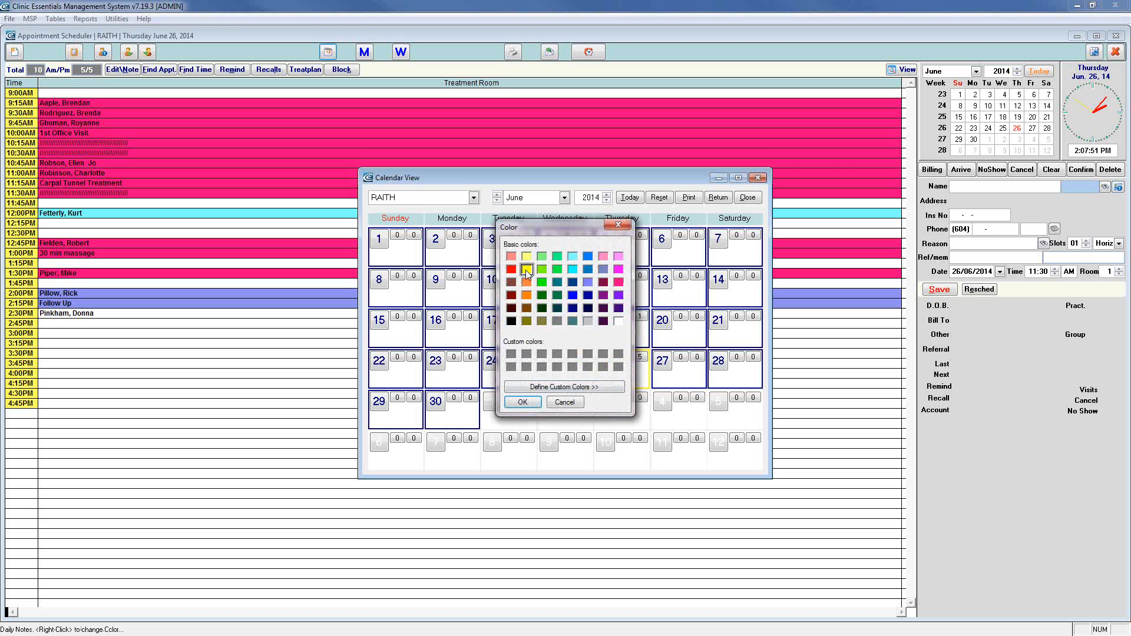
left_click(522, 402)
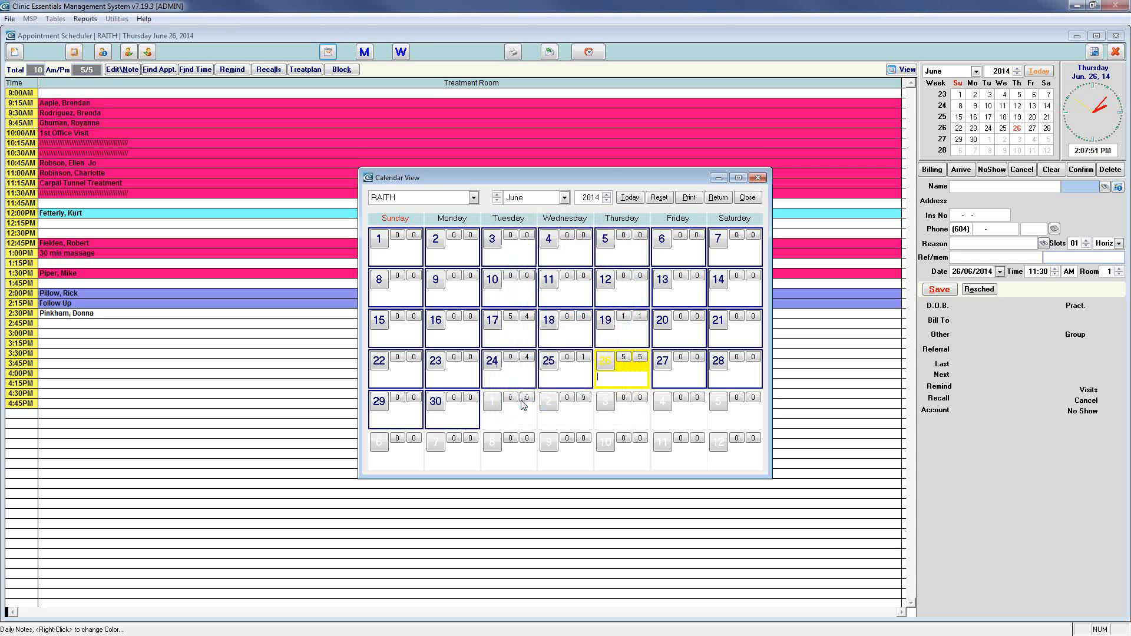
type("webinar")
key("Tab")
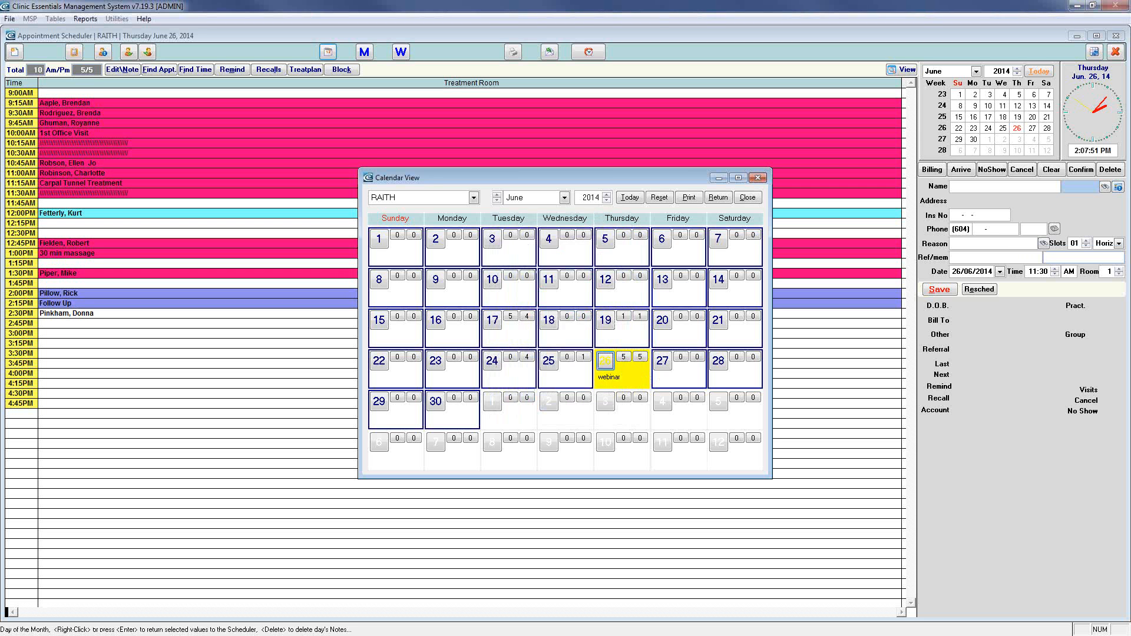
left_click(747, 198)
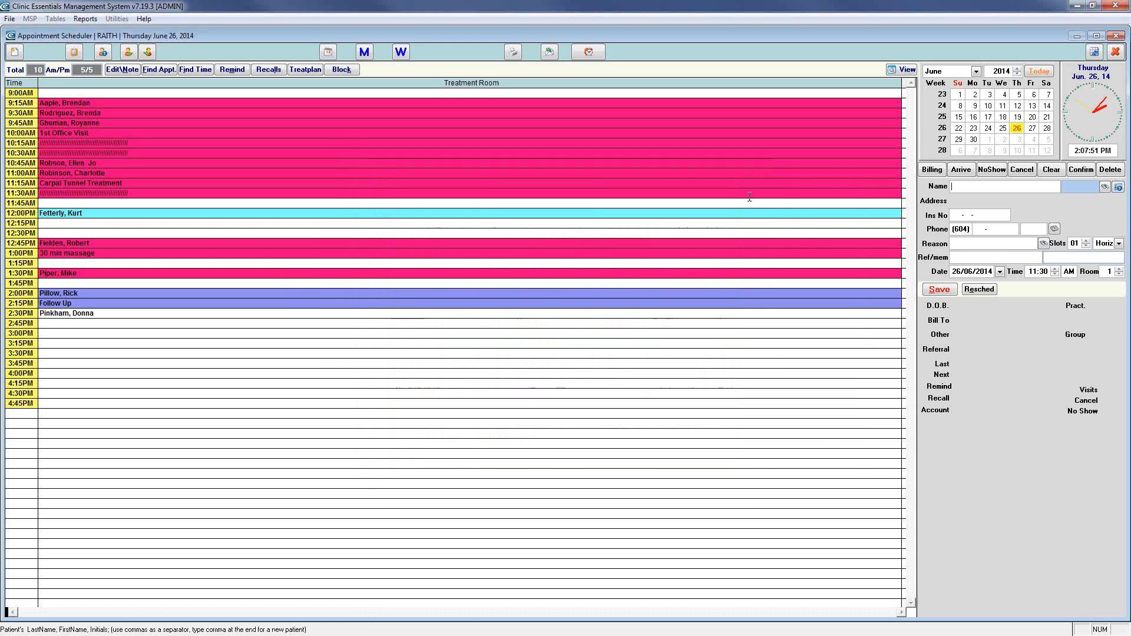
mouse_move(1017, 131)
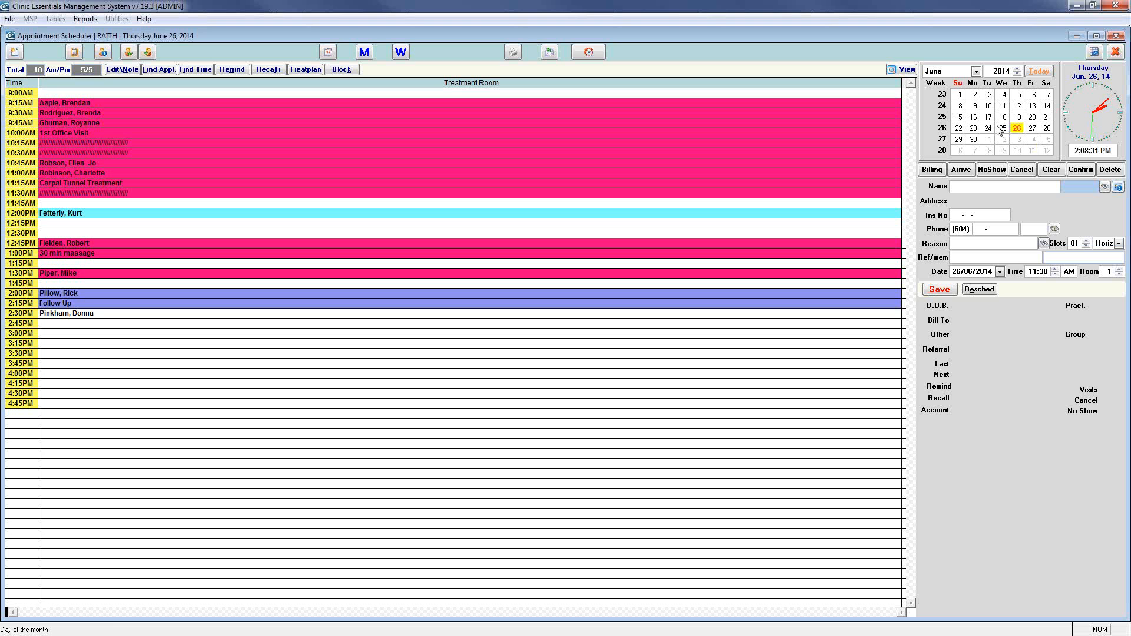
Open Monthly View, view and dismiss the resulting error, and close the crashed application
left_click(365, 52)
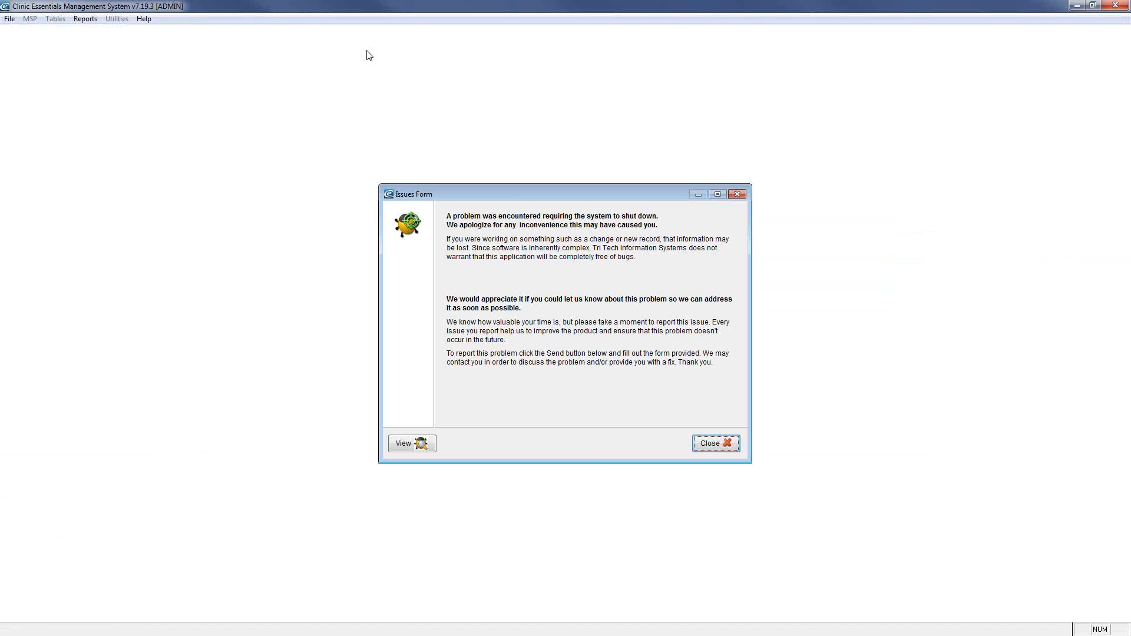
left_click(412, 443)
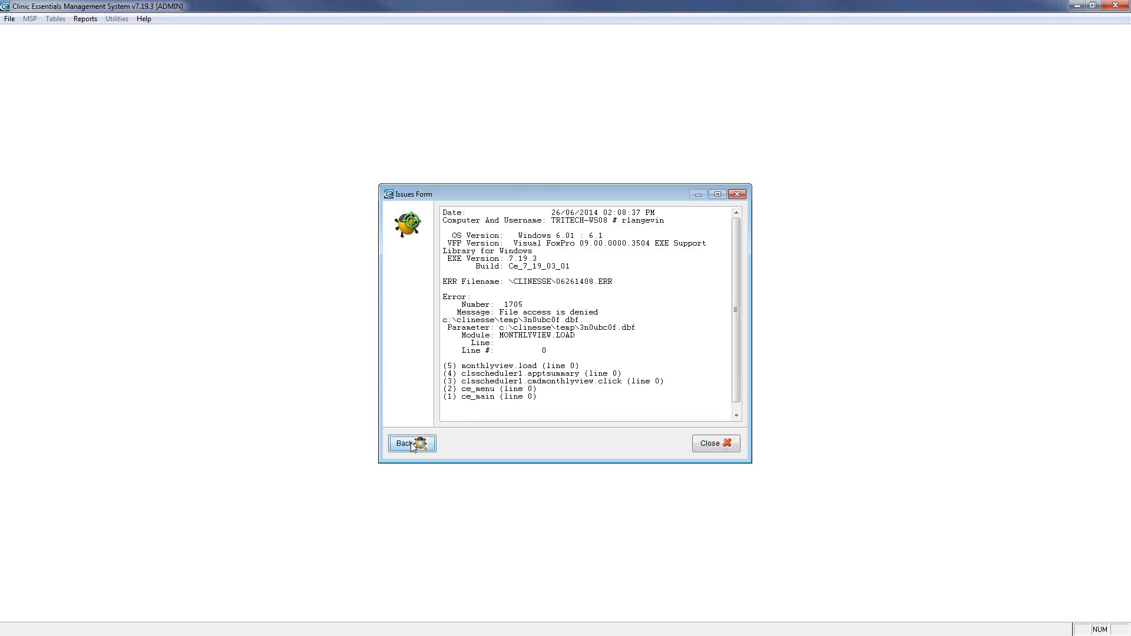
left_click(720, 445)
left_click(636, 370)
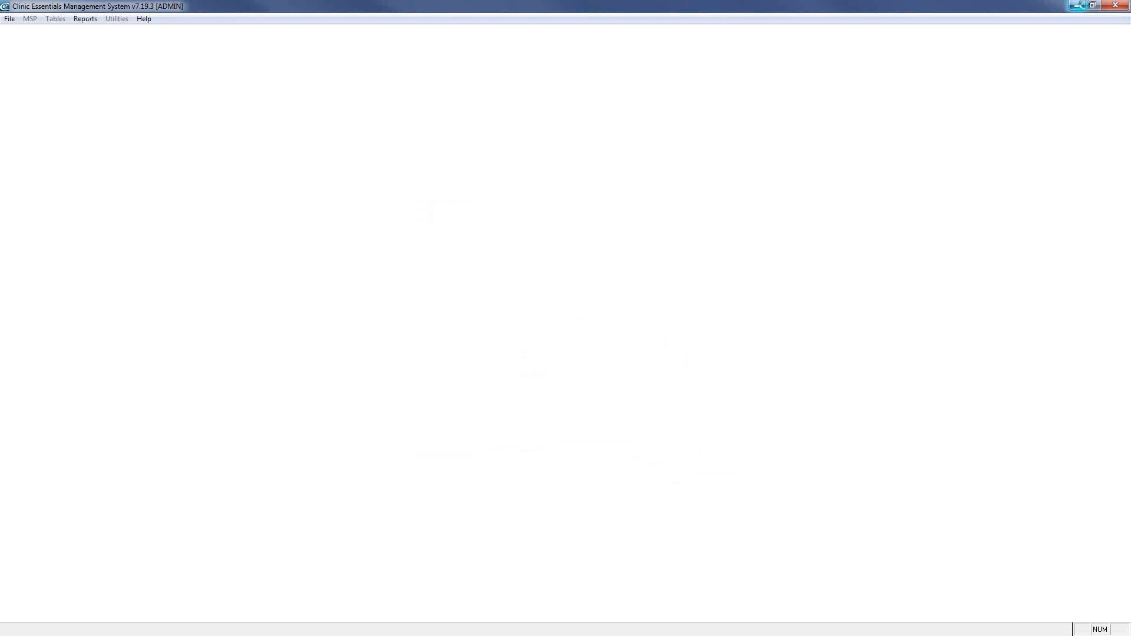
left_click(1117, 7)
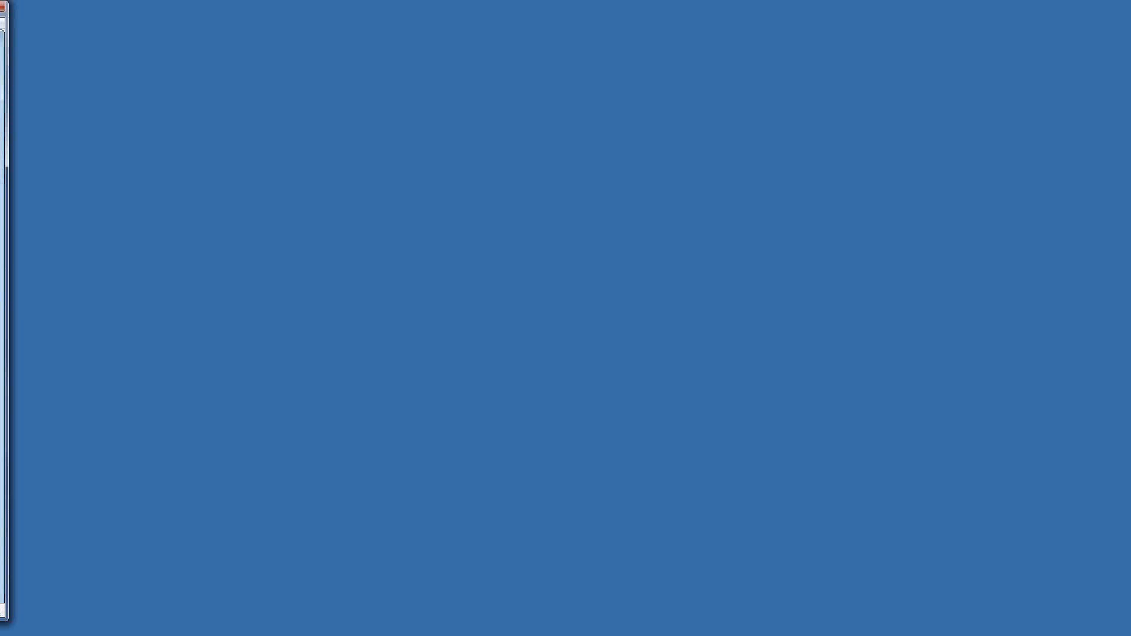
Bring the reopened window on-screen, switch to RAITH, and take the 12:15 PM slot in Weekly View
left_click_drag(0, 6, 421, 8)
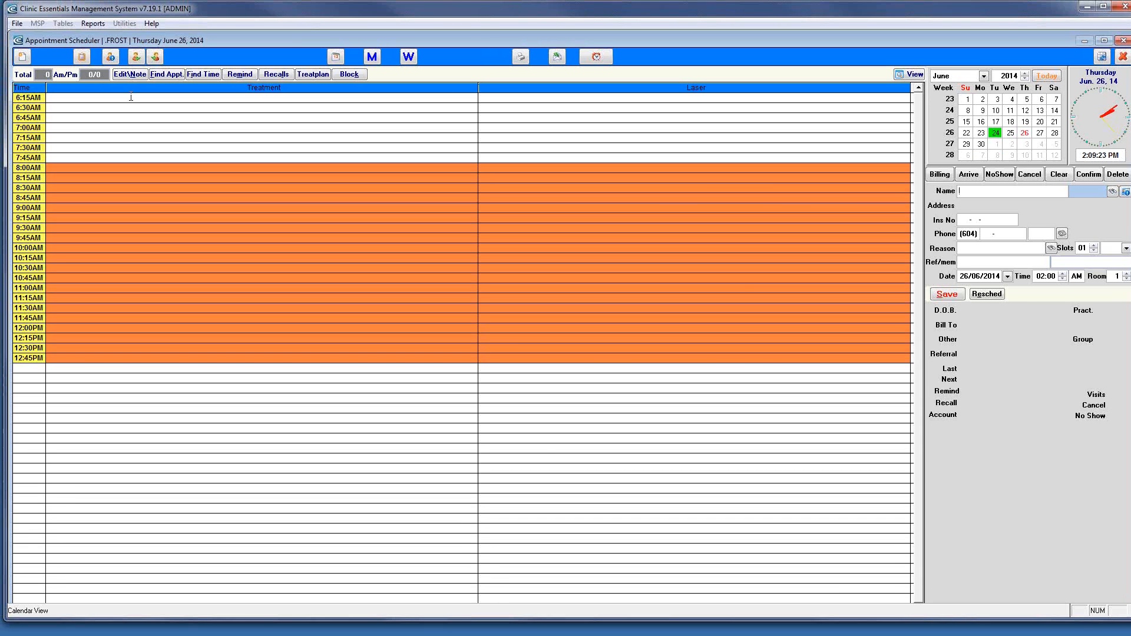
left_click(111, 57)
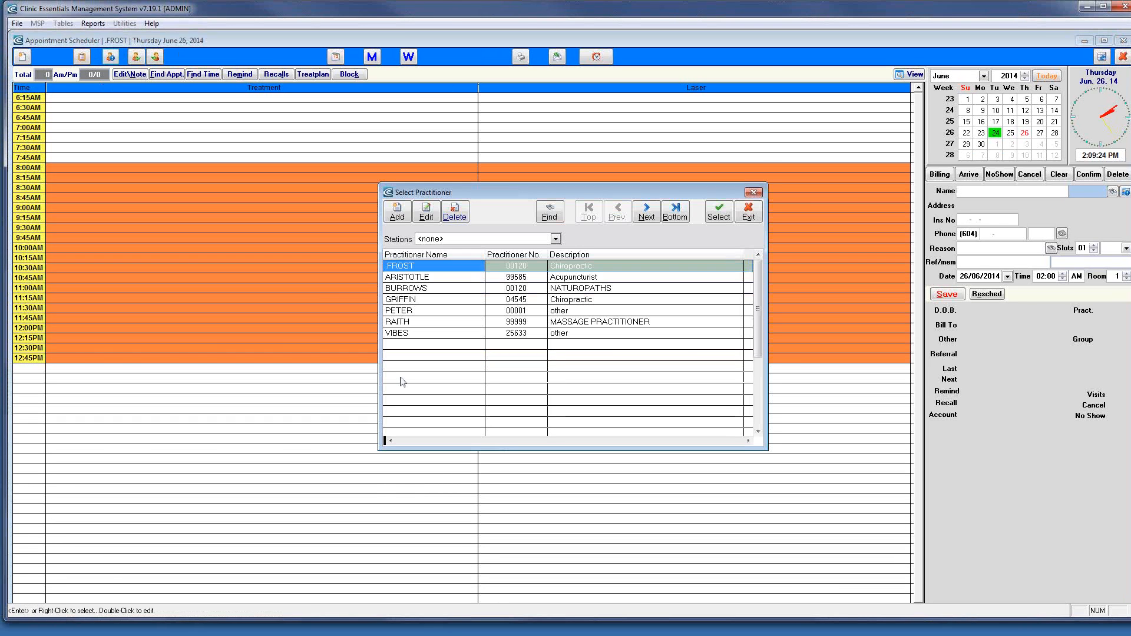
right_click(410, 325)
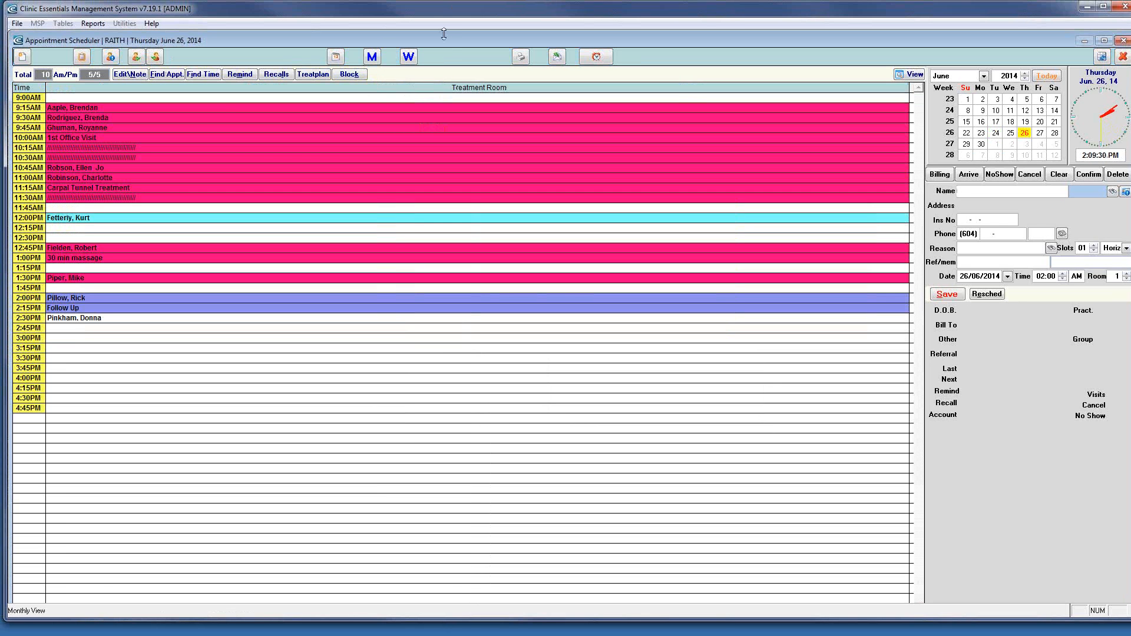
left_click(411, 61)
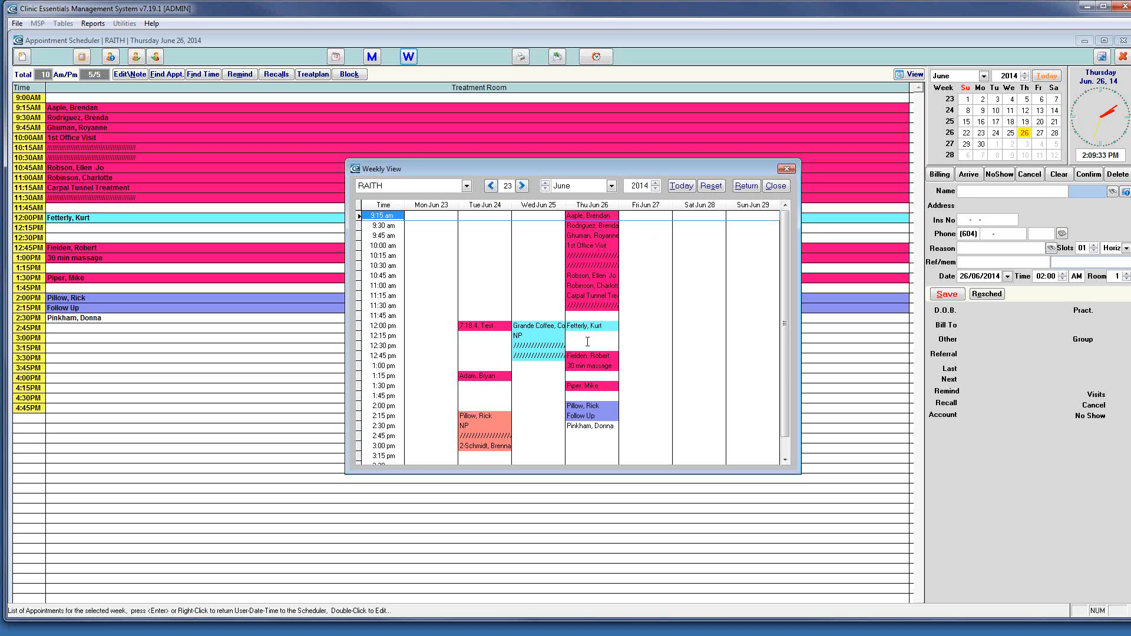
right_click(586, 335)
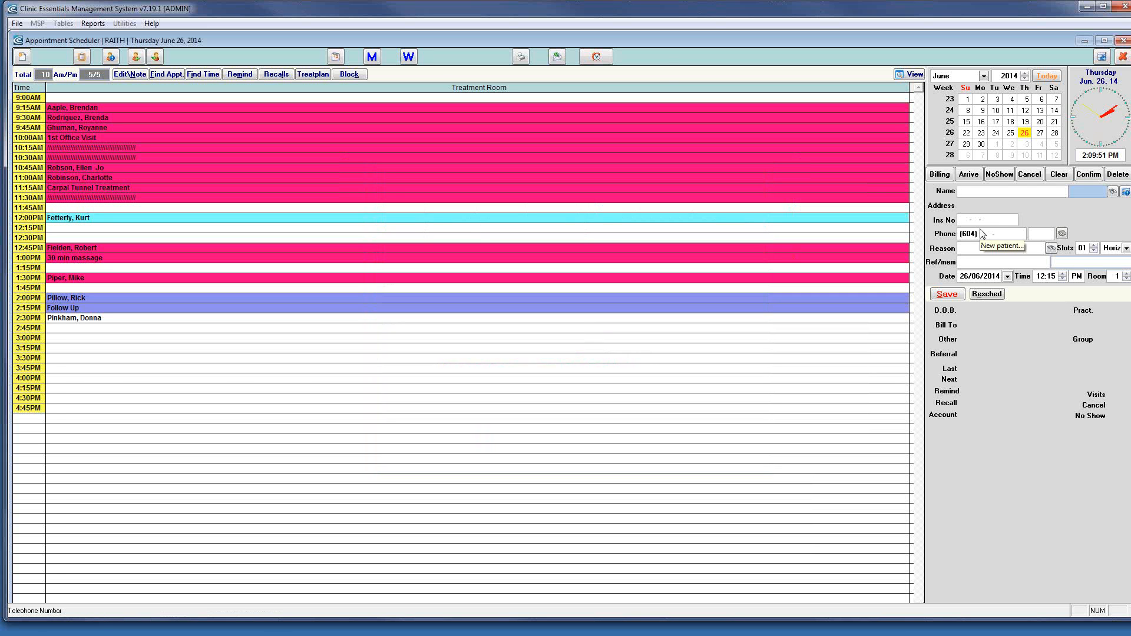
Browse the End of Day and Scheduler report tabs, then exit the Reports window
left_click(522, 58)
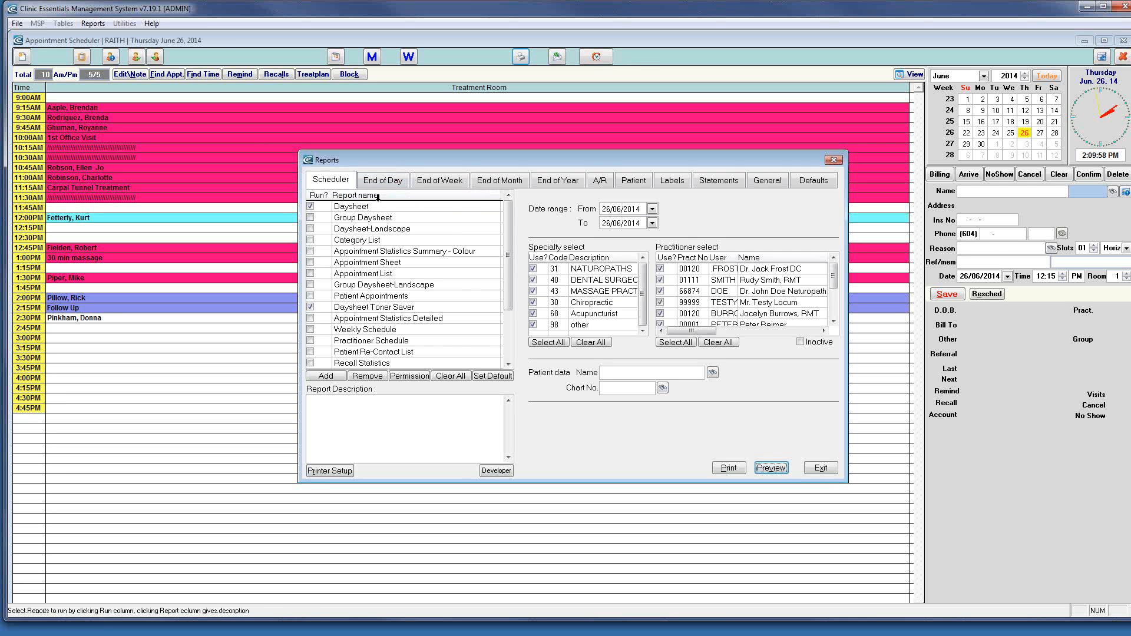
left_click(383, 183)
left_click(341, 183)
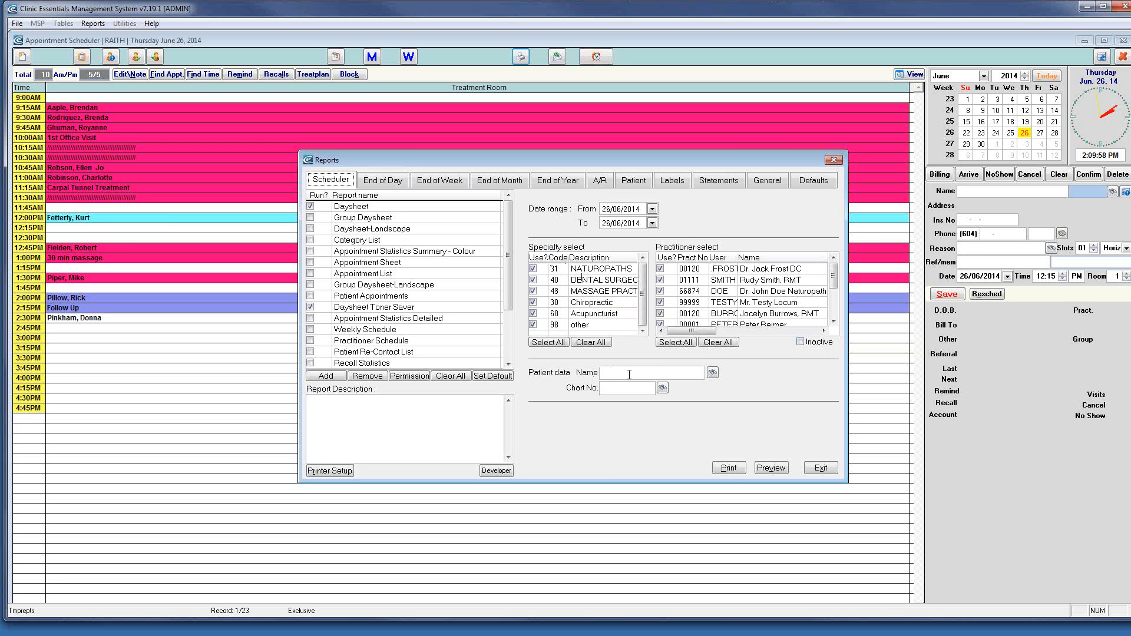
left_click(822, 468)
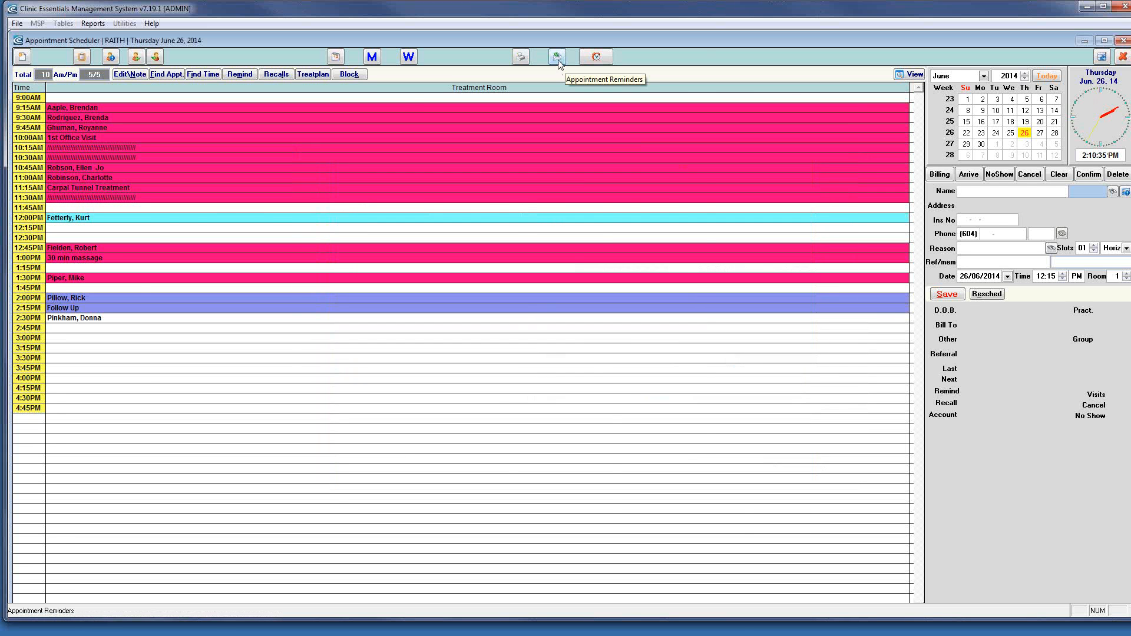
left_click(557, 58)
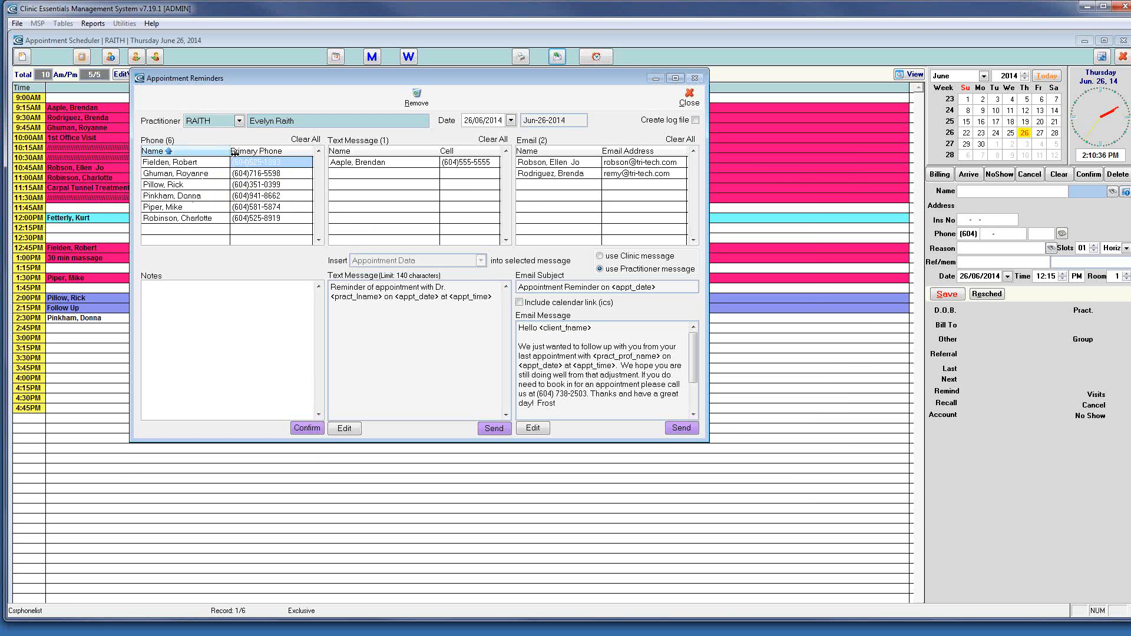
left_click_drag(308, 86, 345, 86)
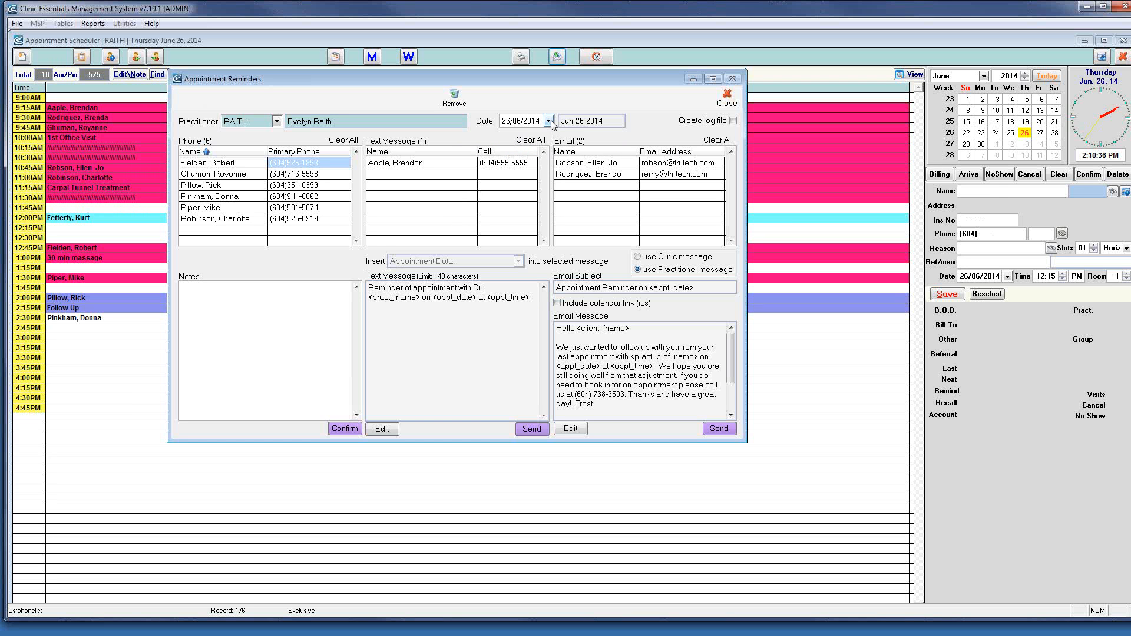
left_click(728, 99)
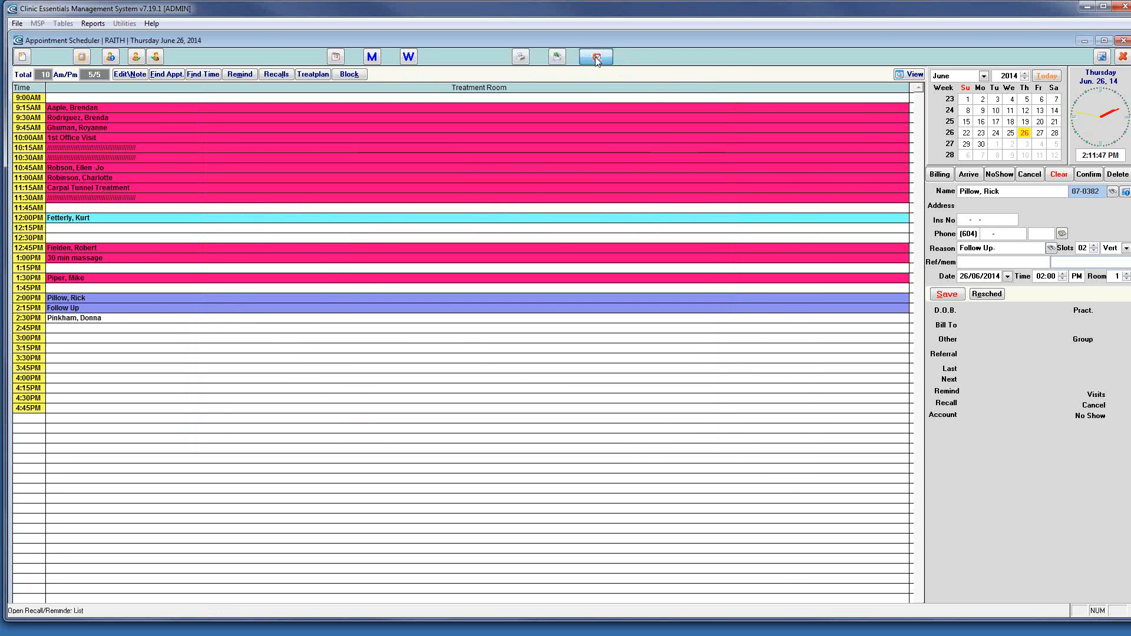
left_click(596, 58)
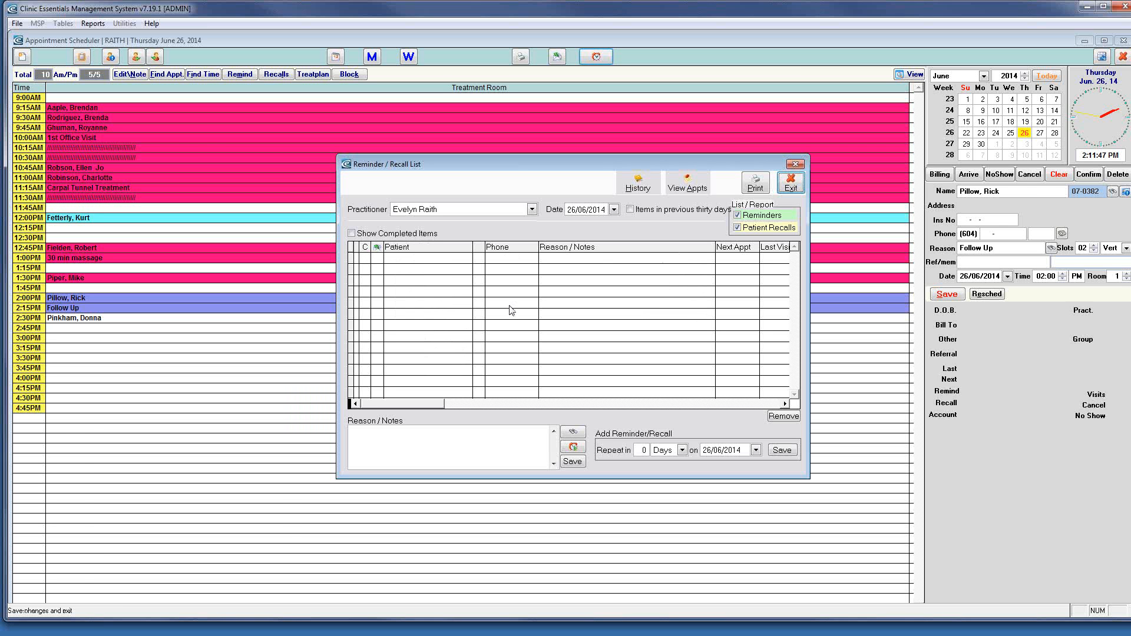
left_click(737, 227)
left_click(737, 228)
left_click(738, 216)
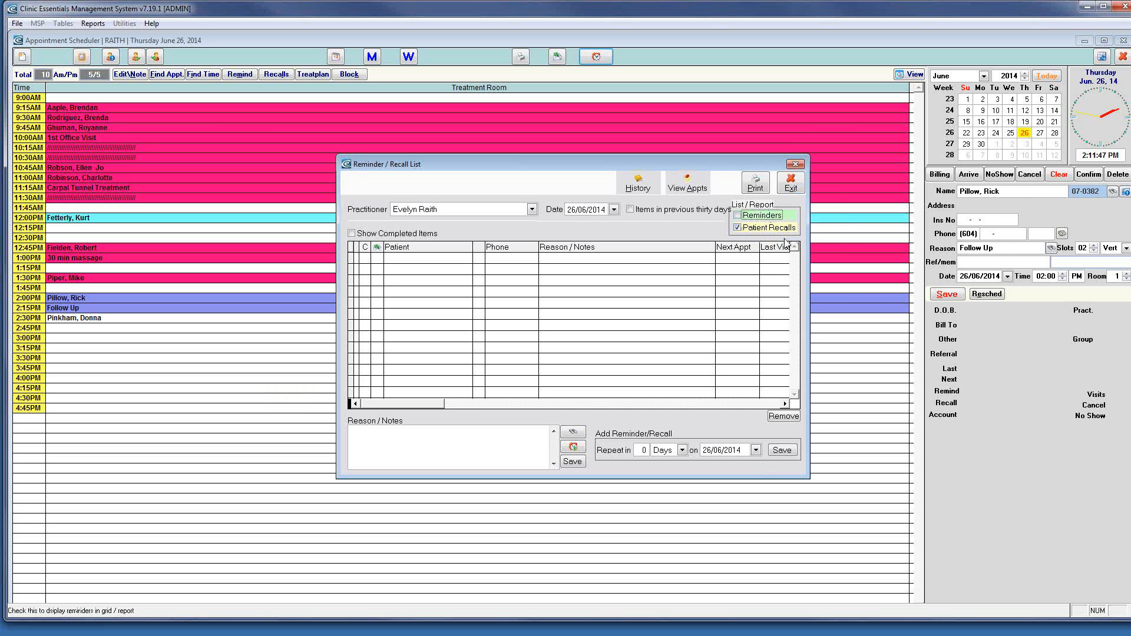
left_click(737, 216)
left_click_drag(600, 165, 557, 119)
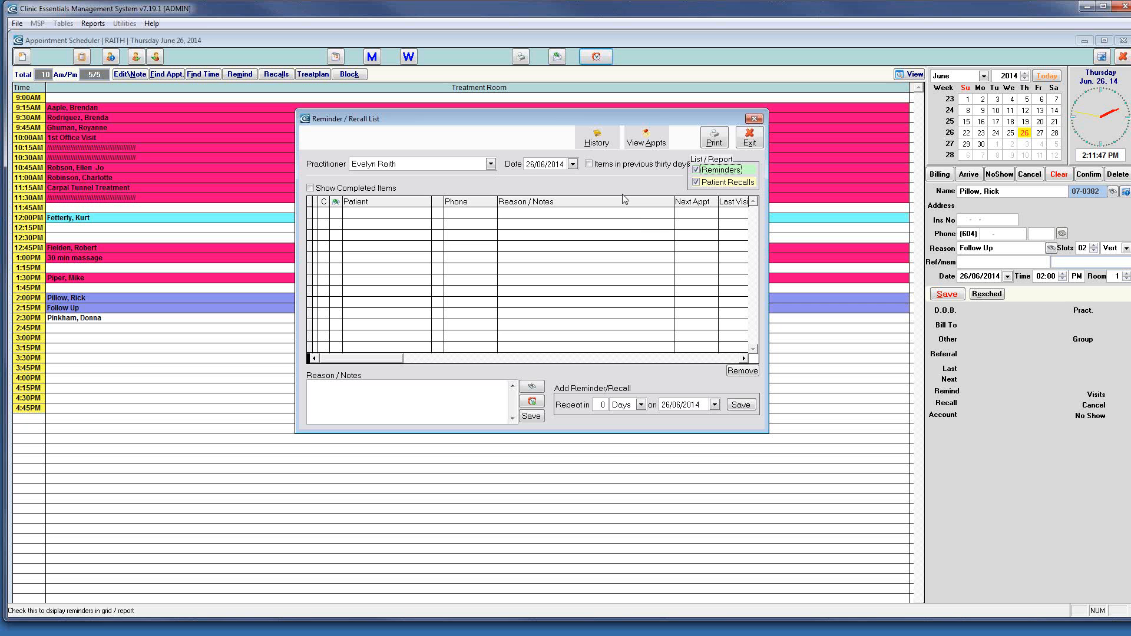
left_click(749, 141)
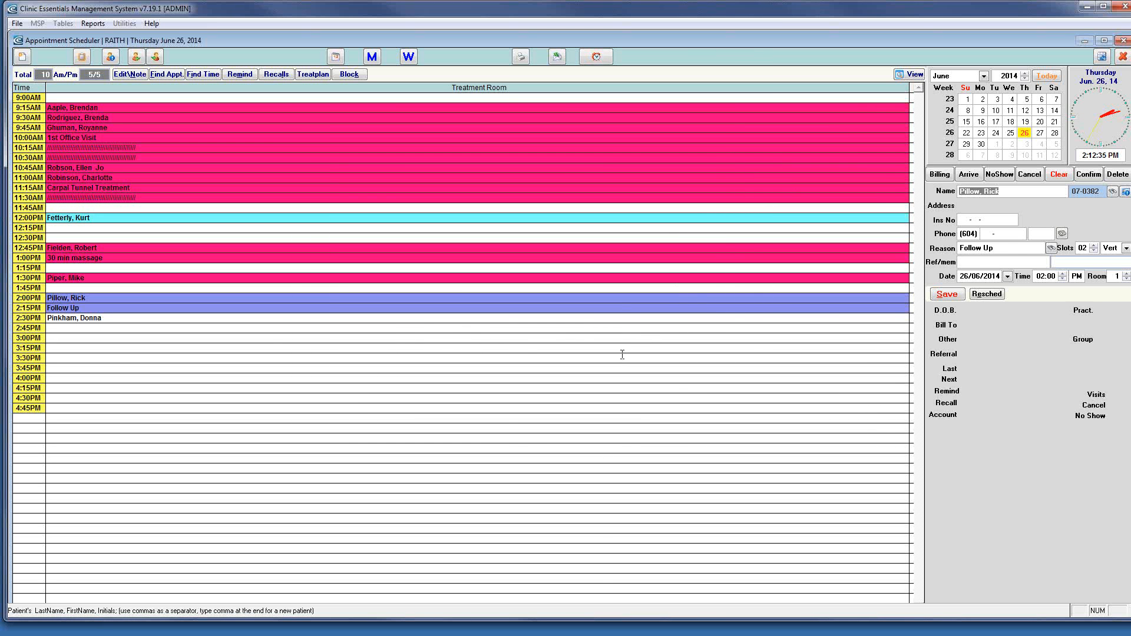
Load the webinar test patient into a 2:45 PM slot, then clear the form
left_click(68, 330)
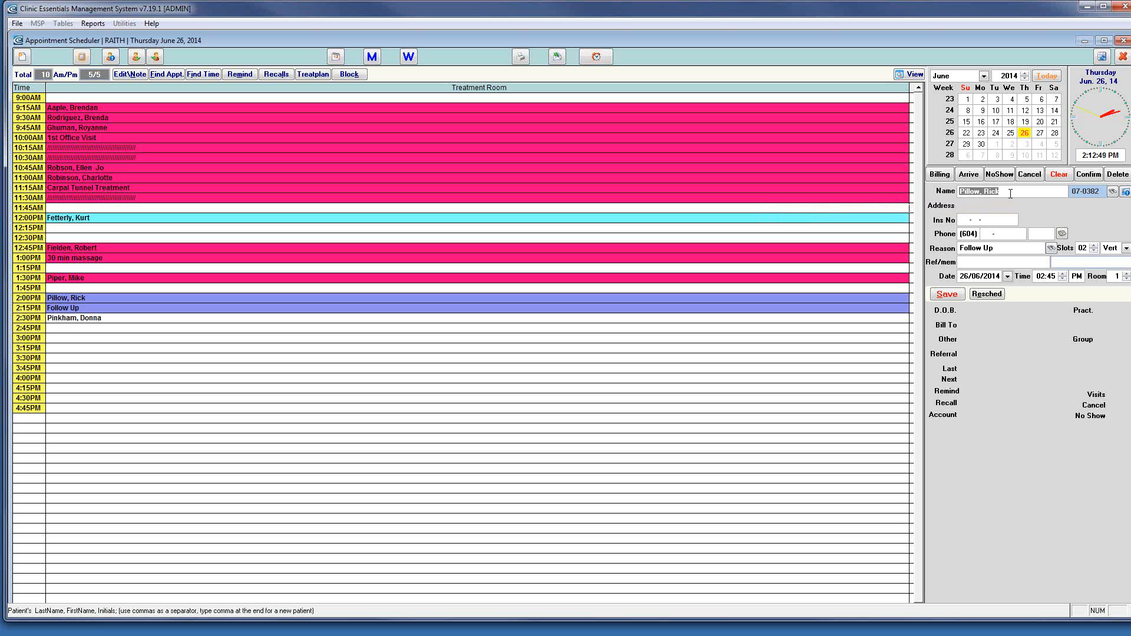
type("webinar")
key("Return")
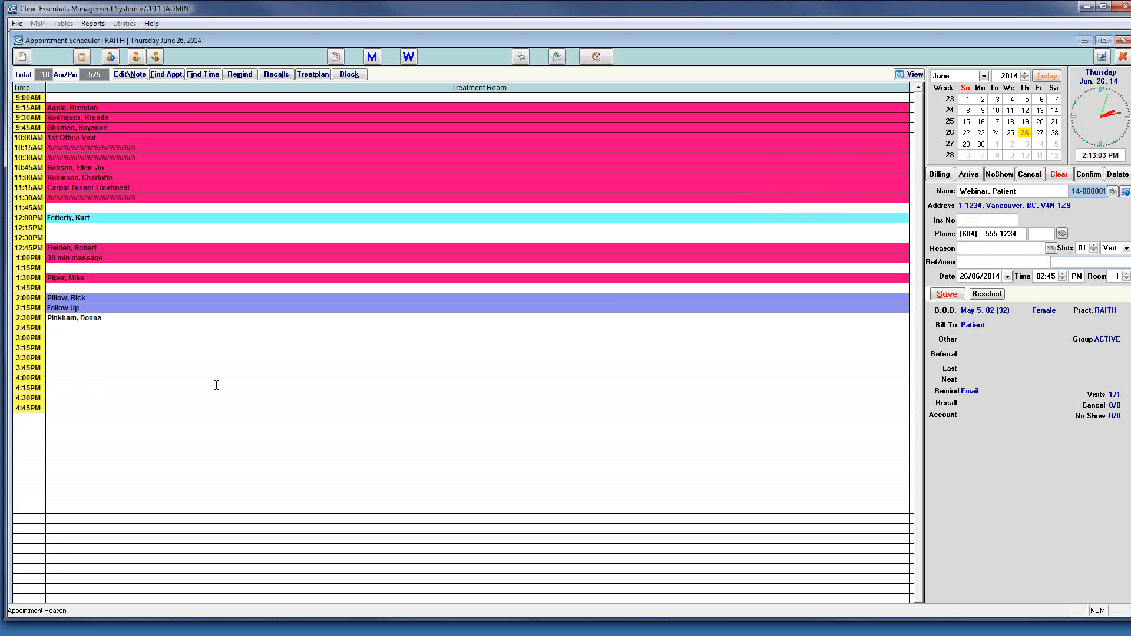
left_click(23, 57)
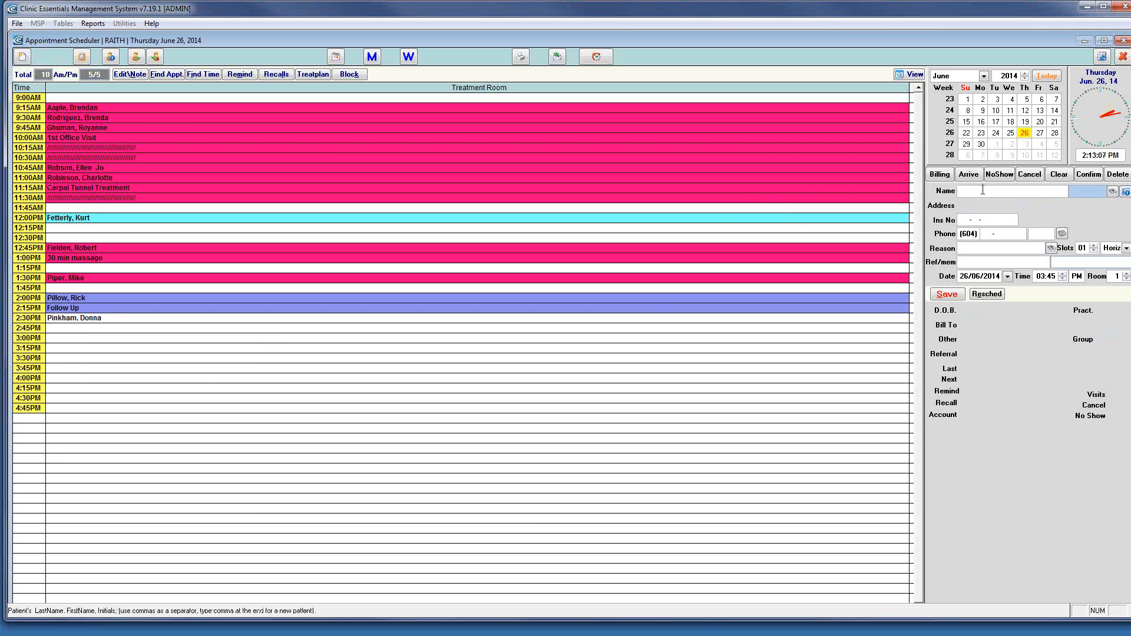
Search 'web', pick the webinar test patient from the listing, and save the 3:45 PM appointment
type("web")
key("Return")
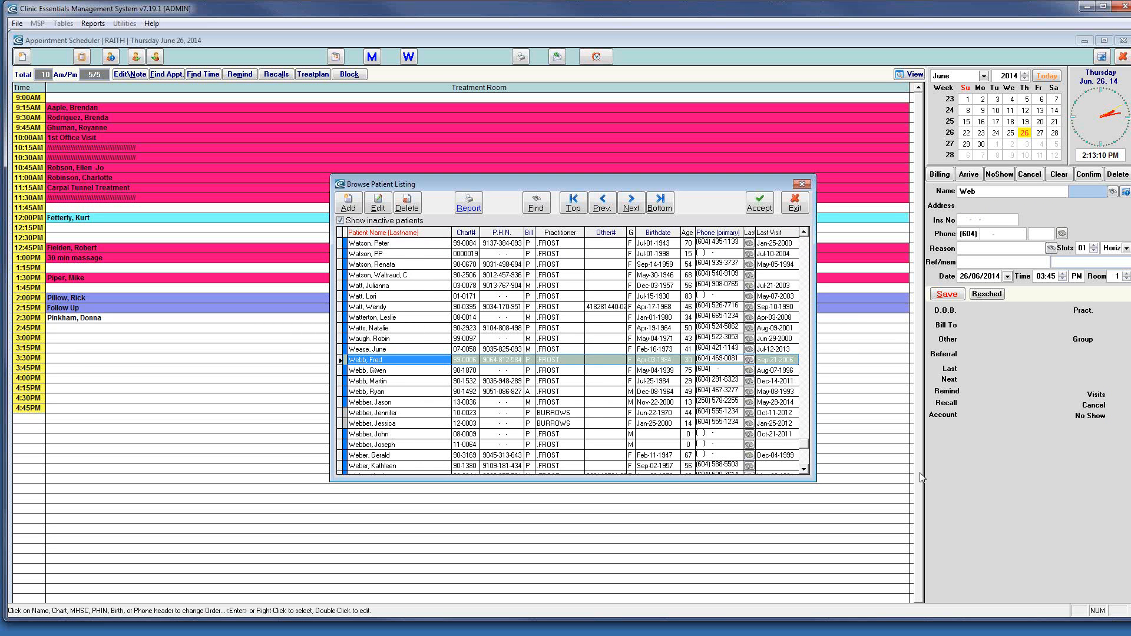
left_click(804, 469)
left_click(804, 469)
left_click(803, 469)
left_click(804, 468)
left_click(804, 468)
left_click(803, 469)
left_click(804, 469)
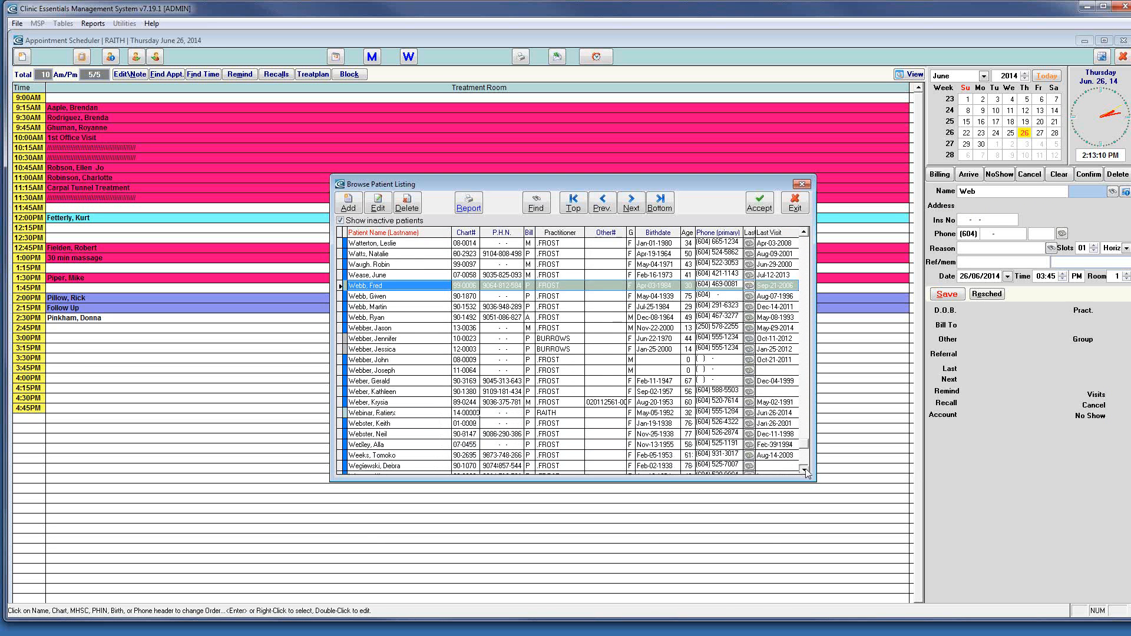
double_click(389, 413)
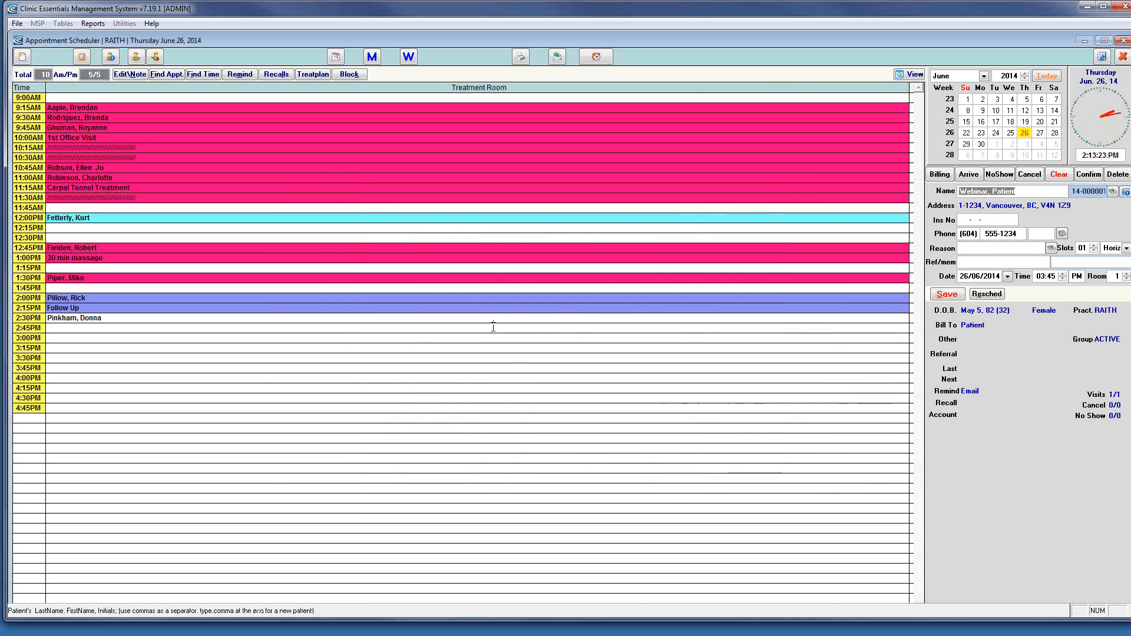
left_click(946, 294)
Bill the 3:45 PM visit as F01 Initial Chiropractic, $50.00 paid in cash, without printing the invoice
left_click(98, 369)
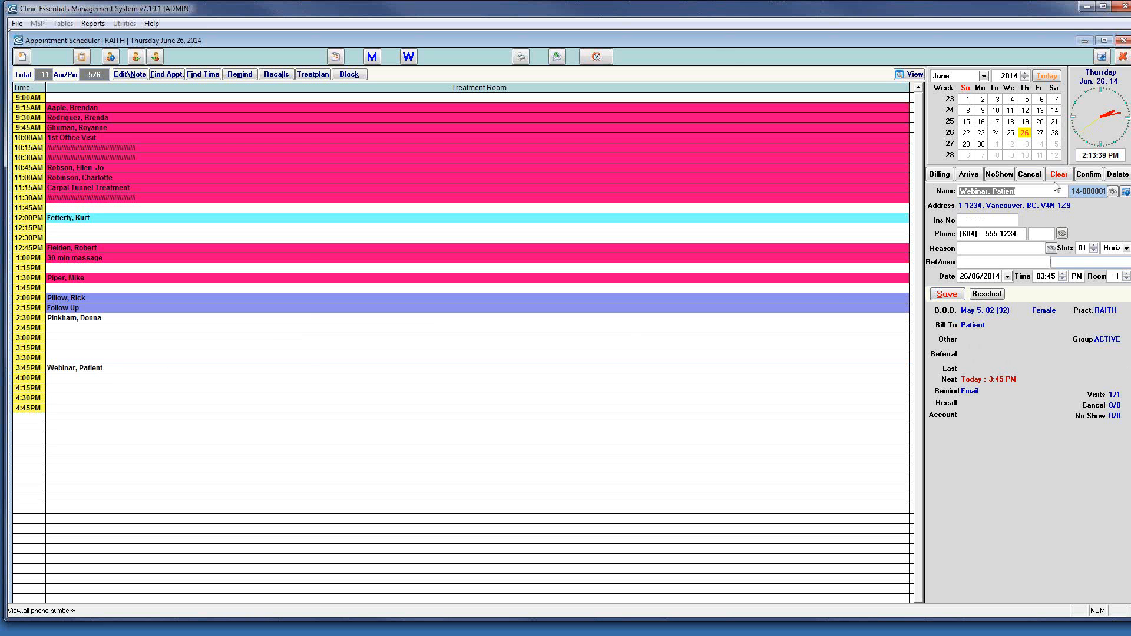
left_click(939, 176)
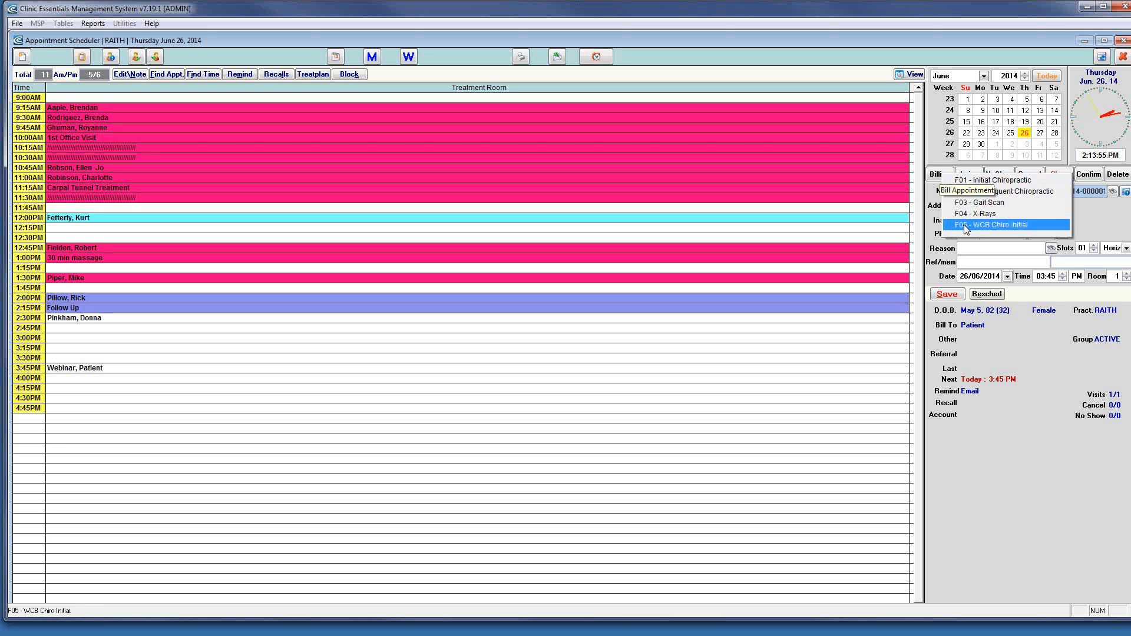
left_click(987, 181)
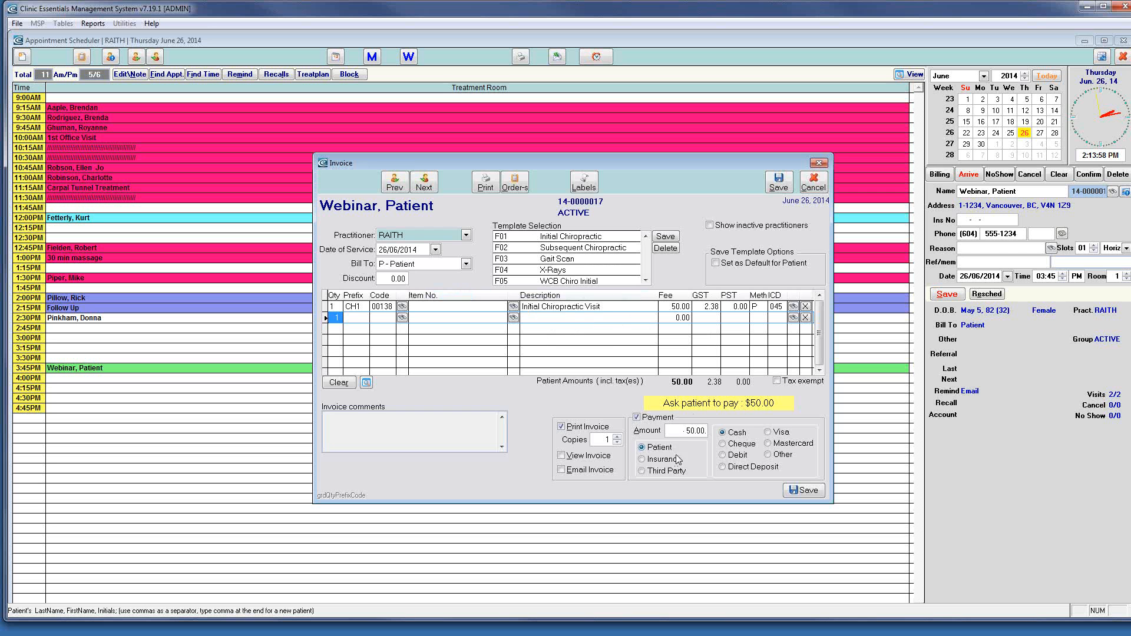
left_click(636, 417)
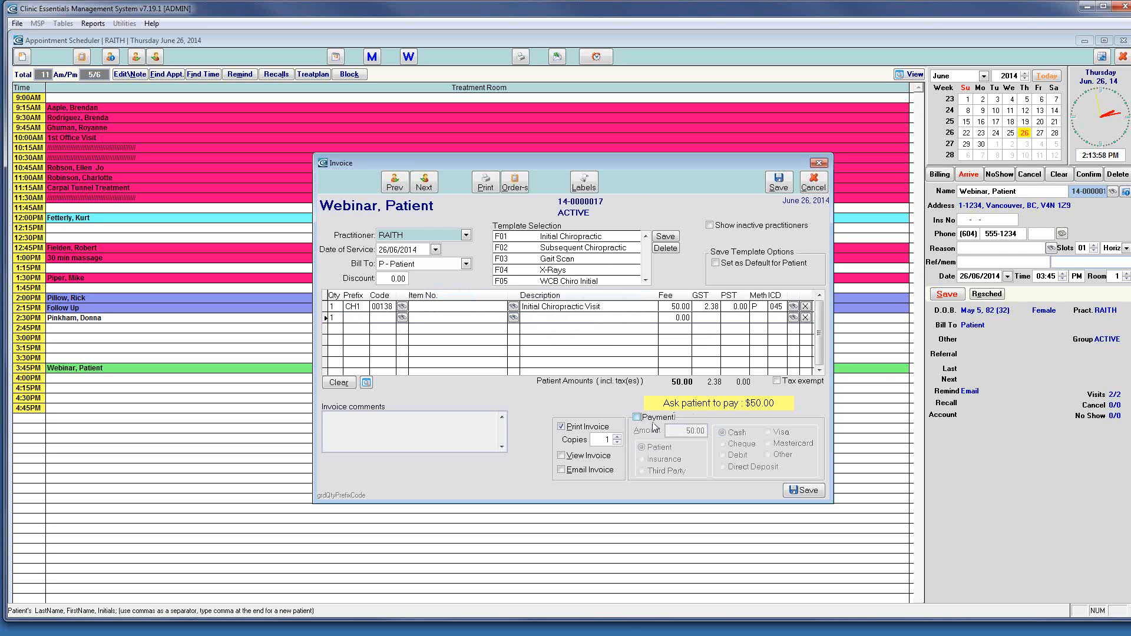
left_click(636, 417)
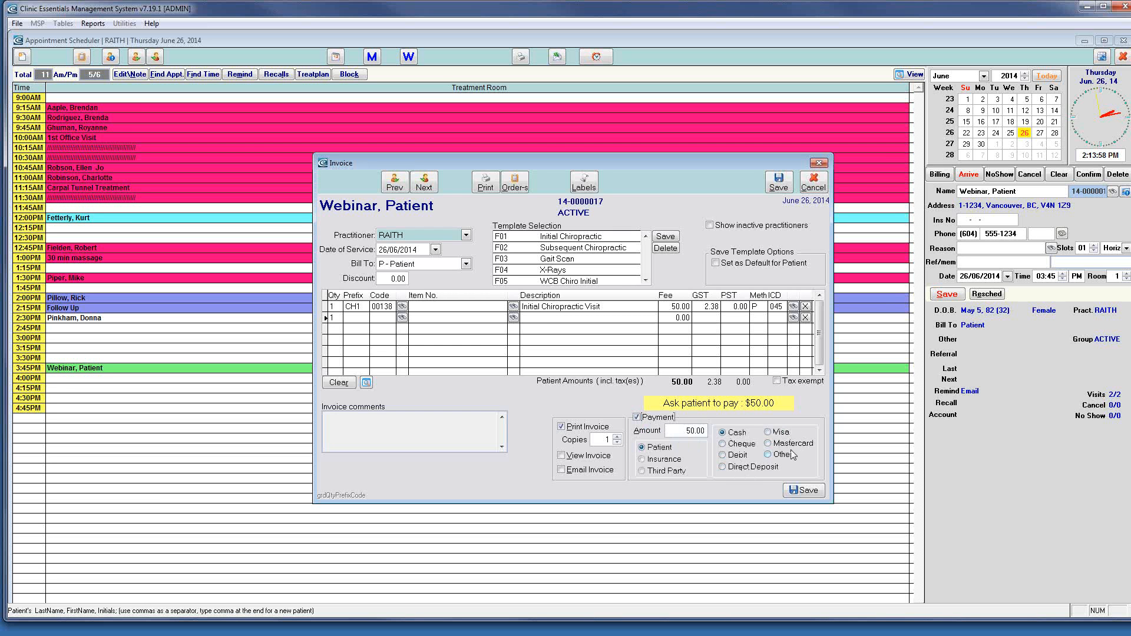
left_click(561, 426)
left_click(797, 490)
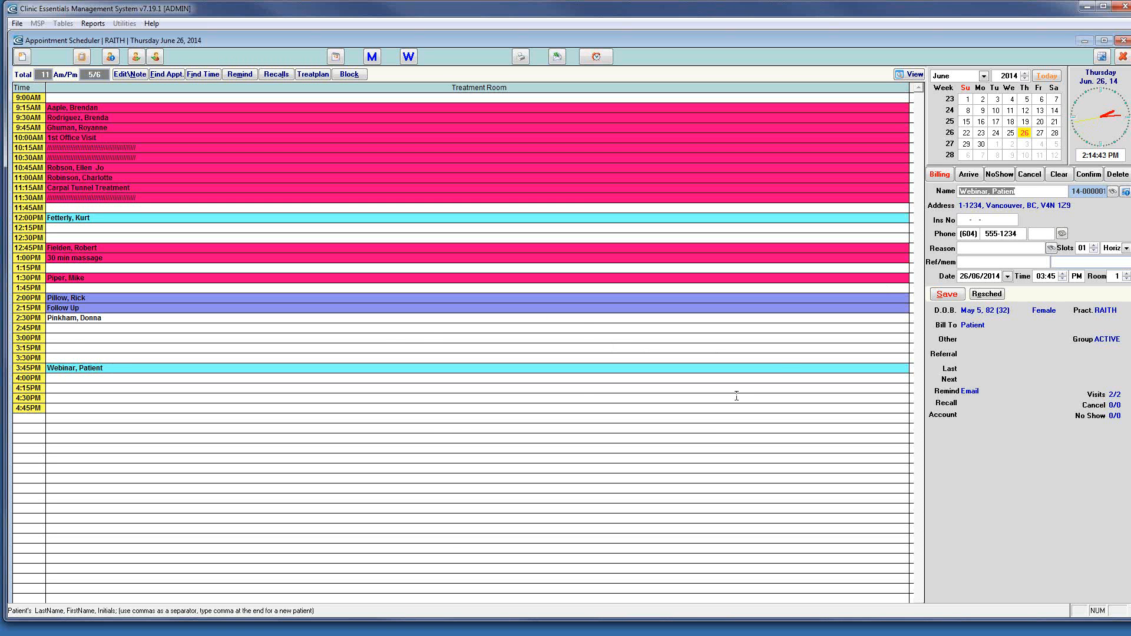
Book a 3:00 PM slot for a new, unregistered patient, entering the patient's name and phone number
left_click(71, 339)
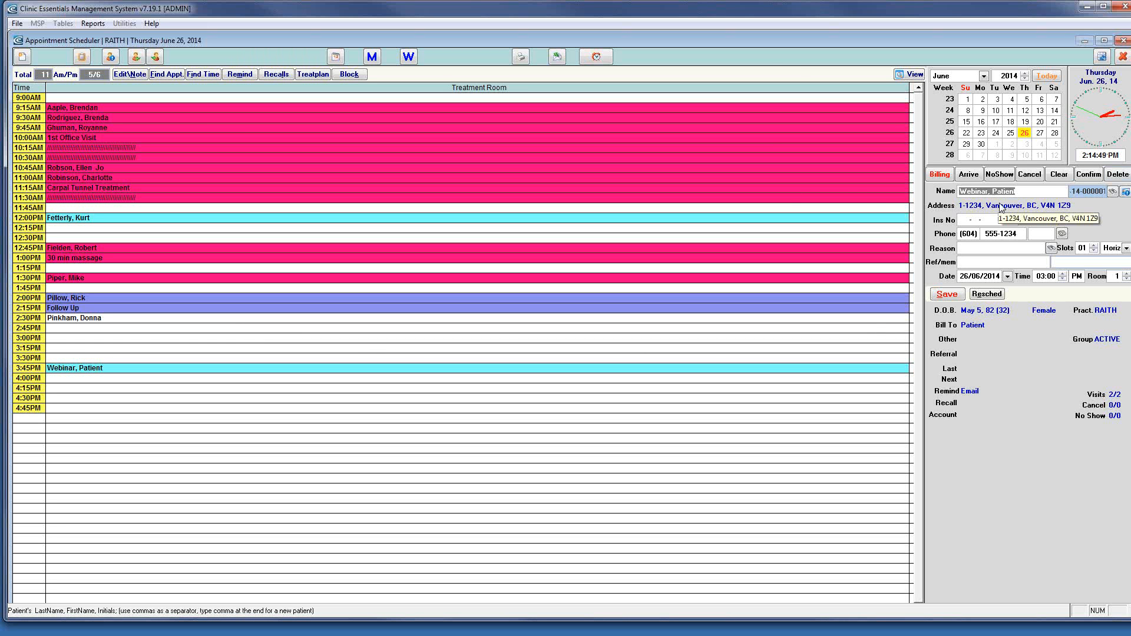
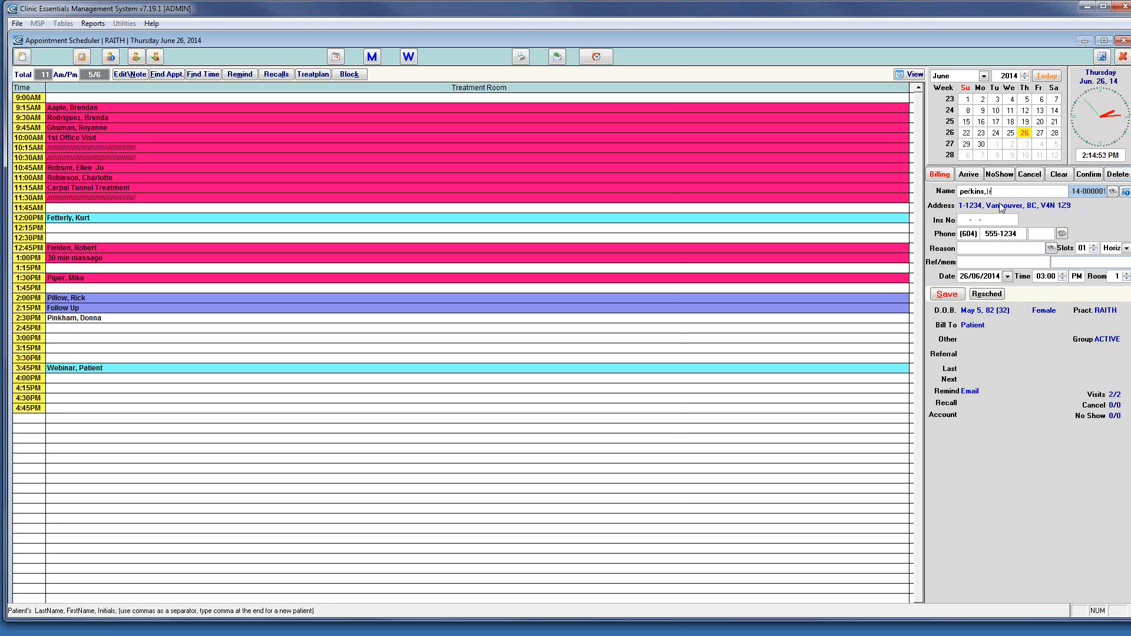
key("Return")
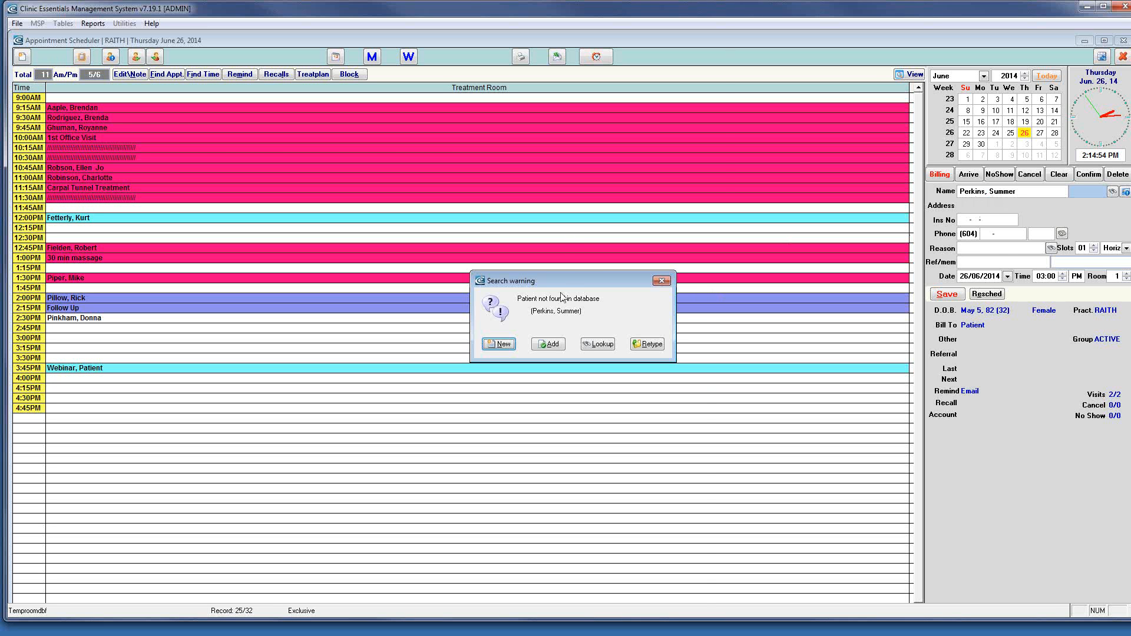
left_click_drag(560, 285, 558, 274)
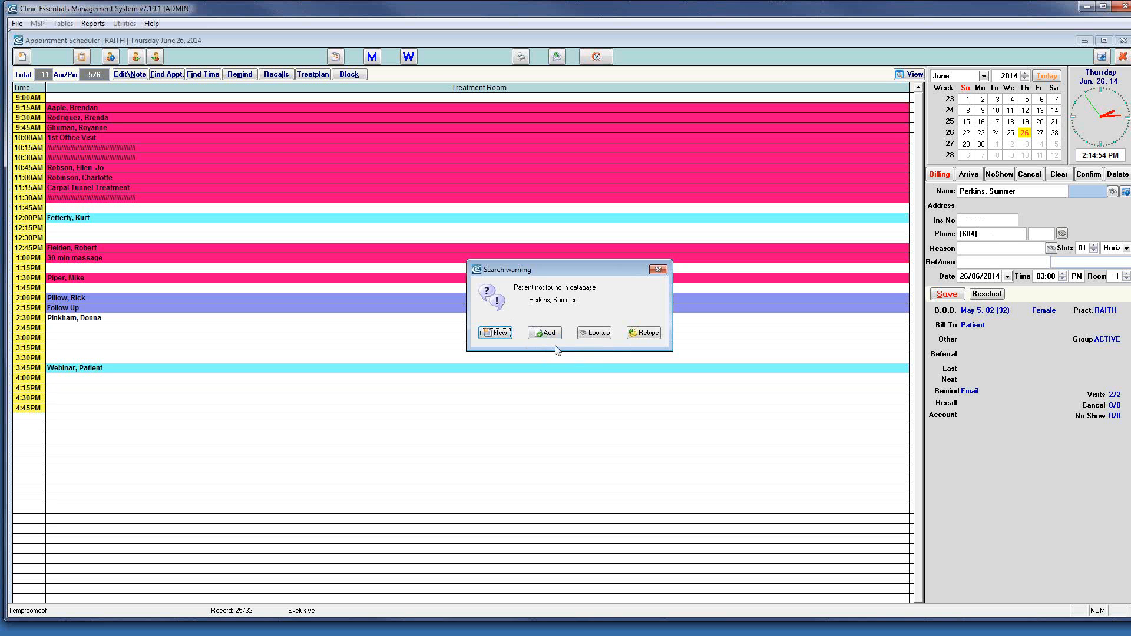
left_click(496, 332)
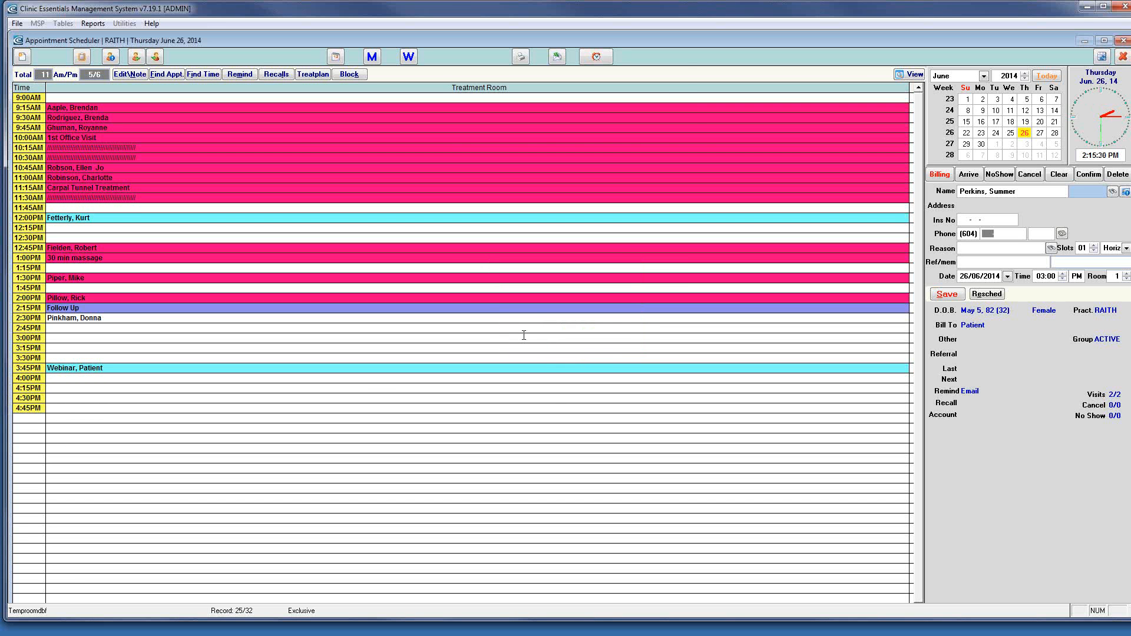
type("555-1234")
key("Tab")
Set the appointment reason to NEW PATIENT 125 and move the start time to 2:45 PM
left_click(1051, 248)
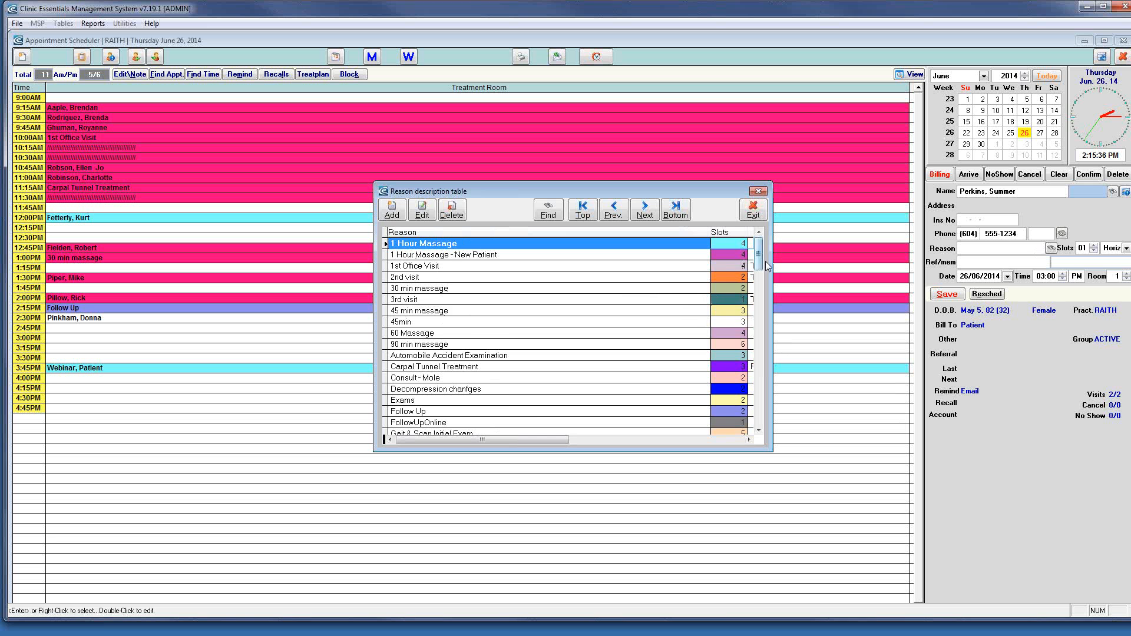
left_click_drag(759, 258, 758, 271)
key("f")
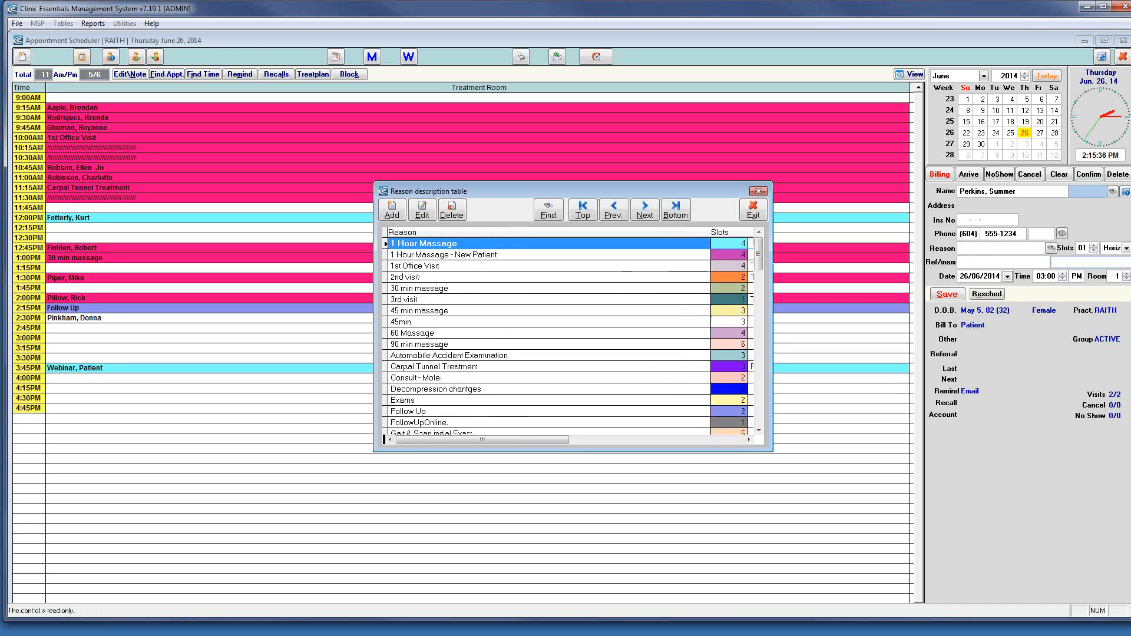
type("new")
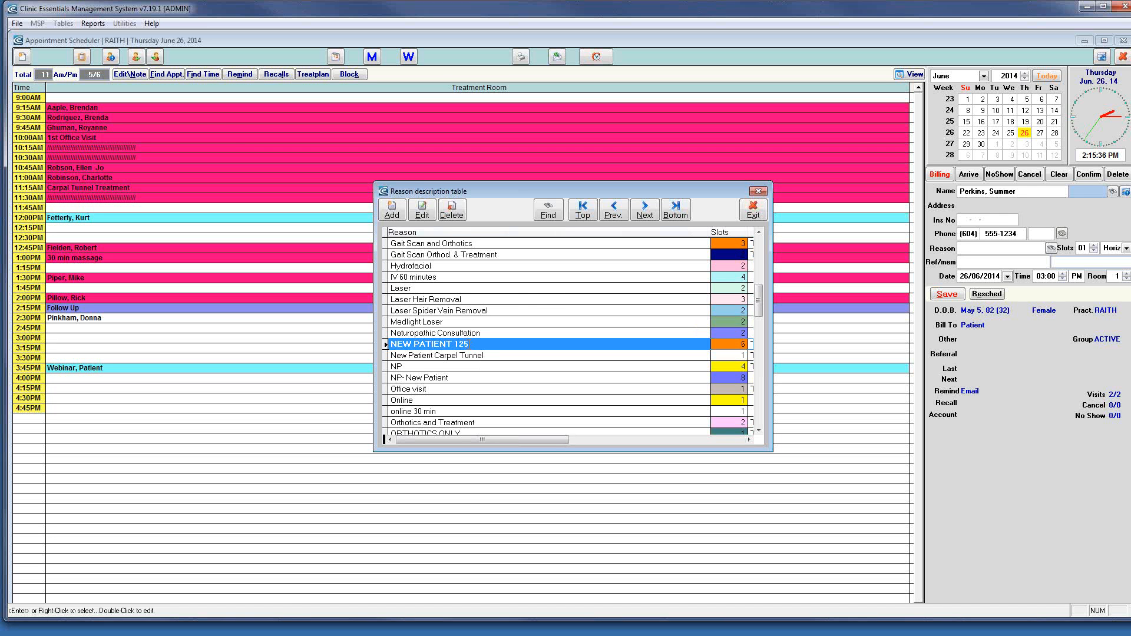
left_click(392, 210)
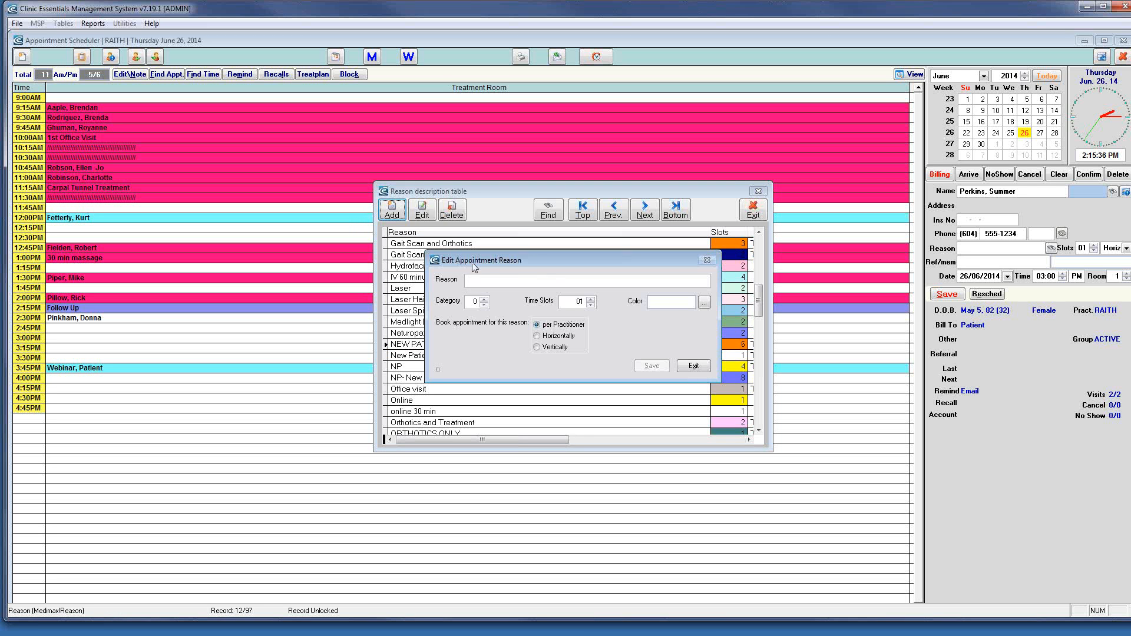
left_click(693, 366)
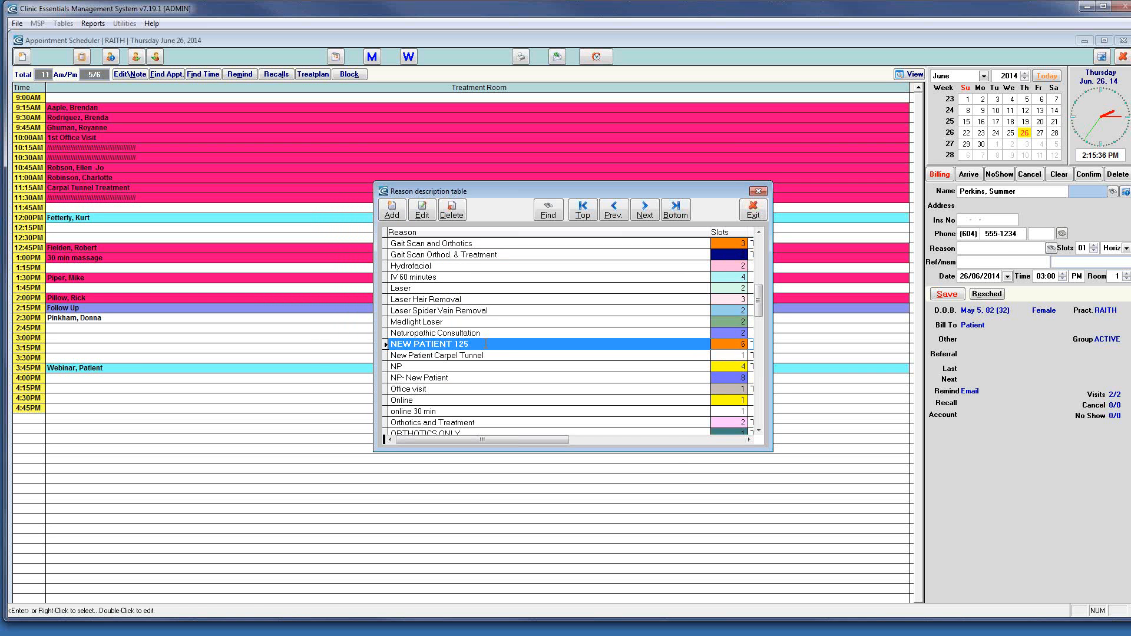
key("Return")
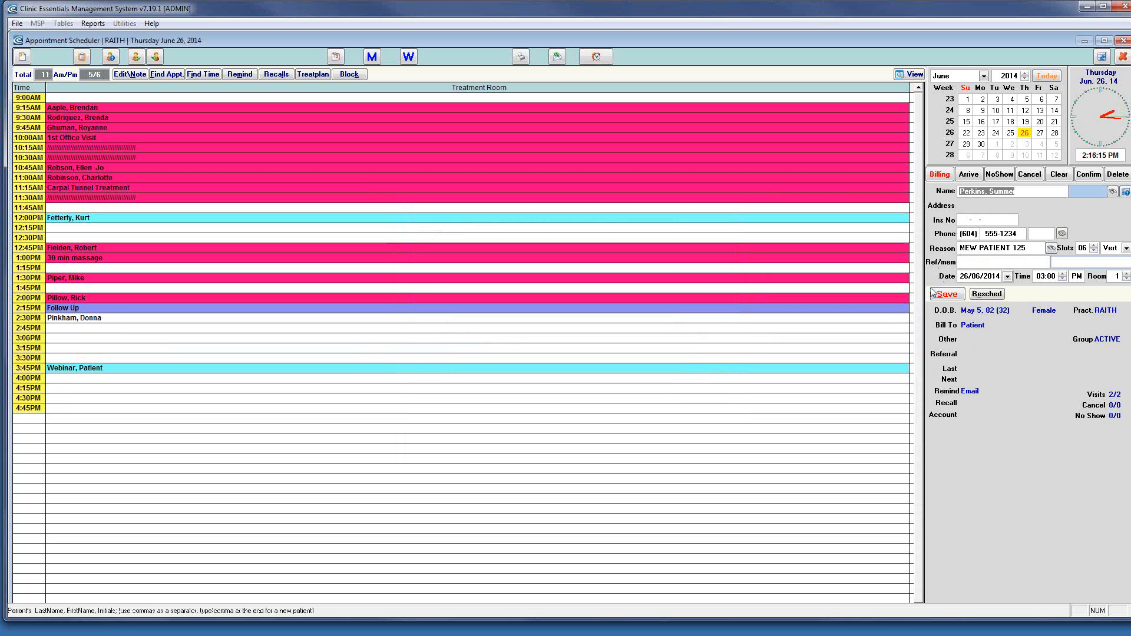
left_click(71, 328)
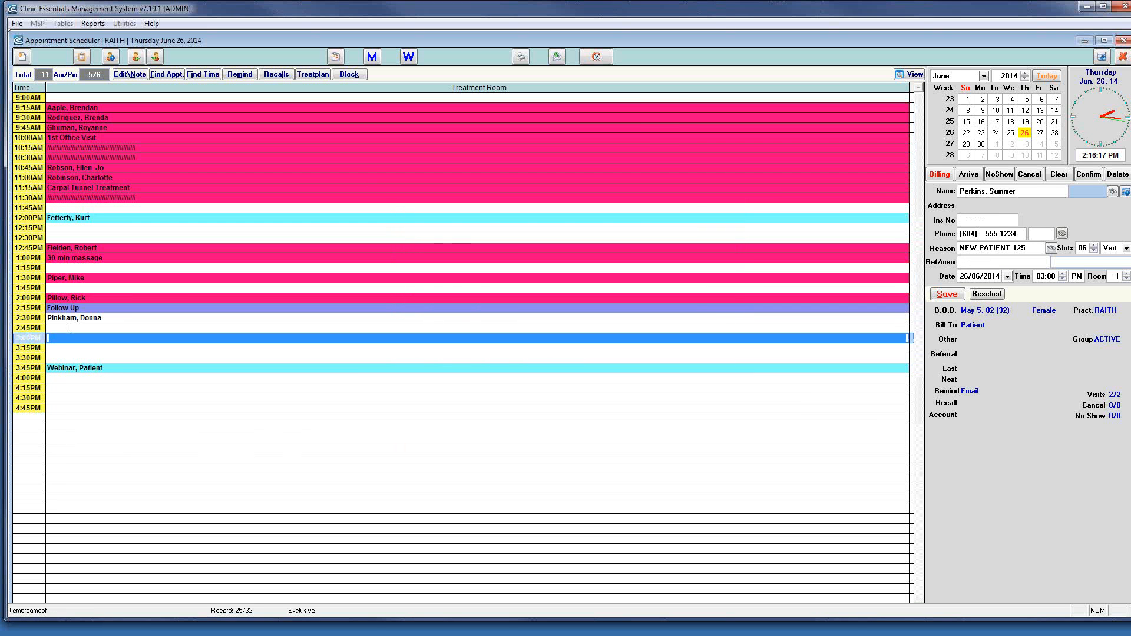
Save the 2:45 PM NEW PATIENT 125 booking, then mark the patient as arrived
left_click(947, 294)
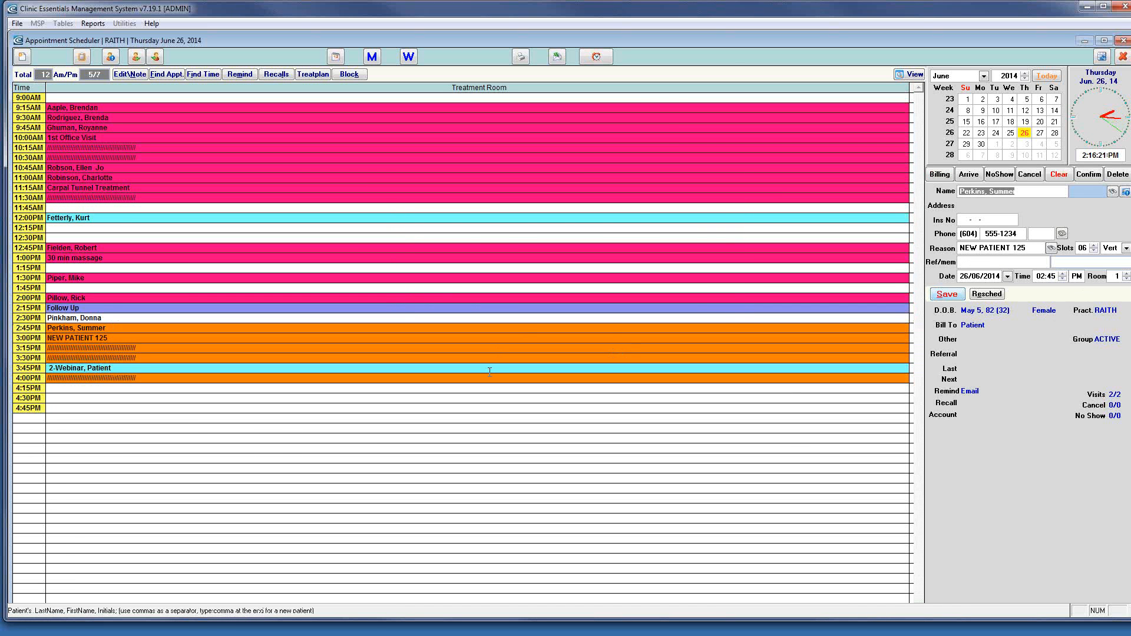
left_click(123, 326)
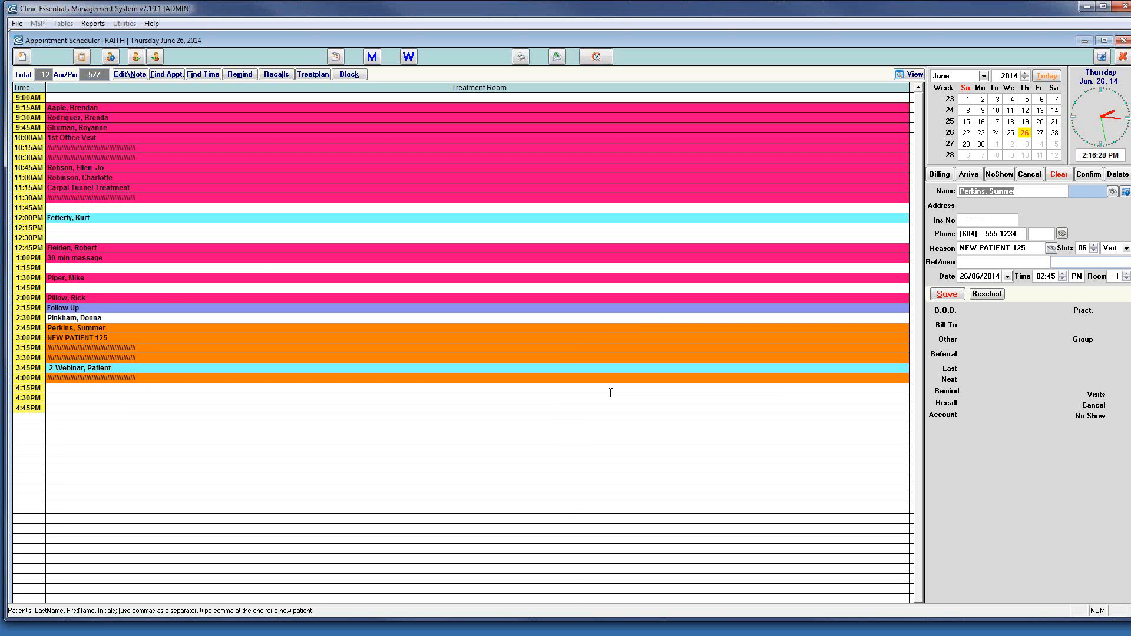
left_click(969, 175)
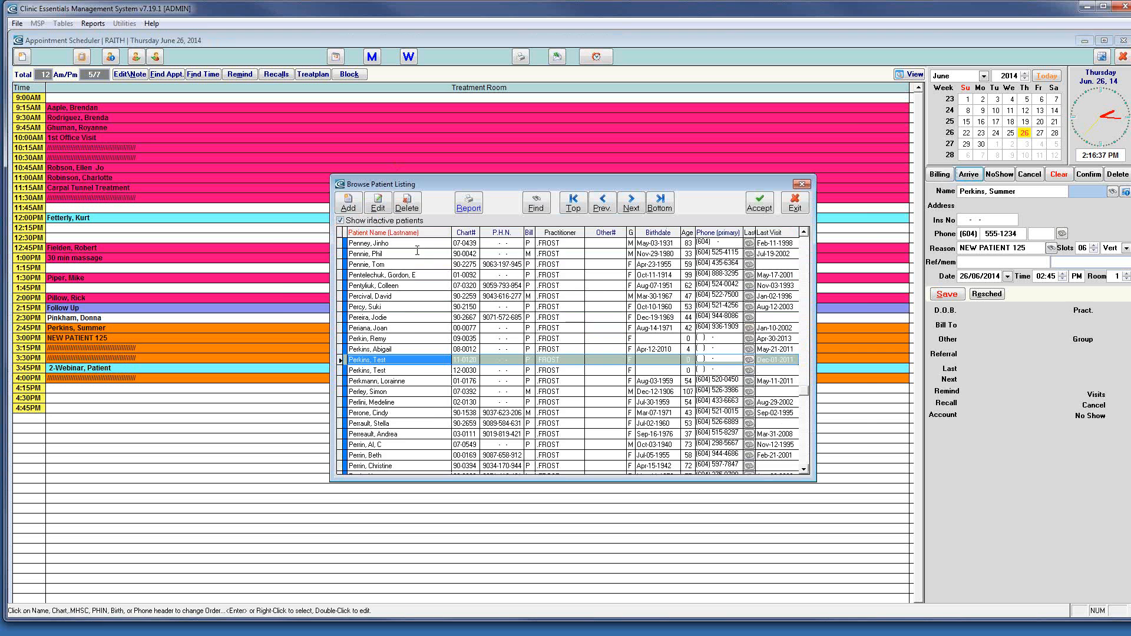
Add the patient as a new record with gender F and birthdate 05/05/1982, and save it
left_click(349, 202)
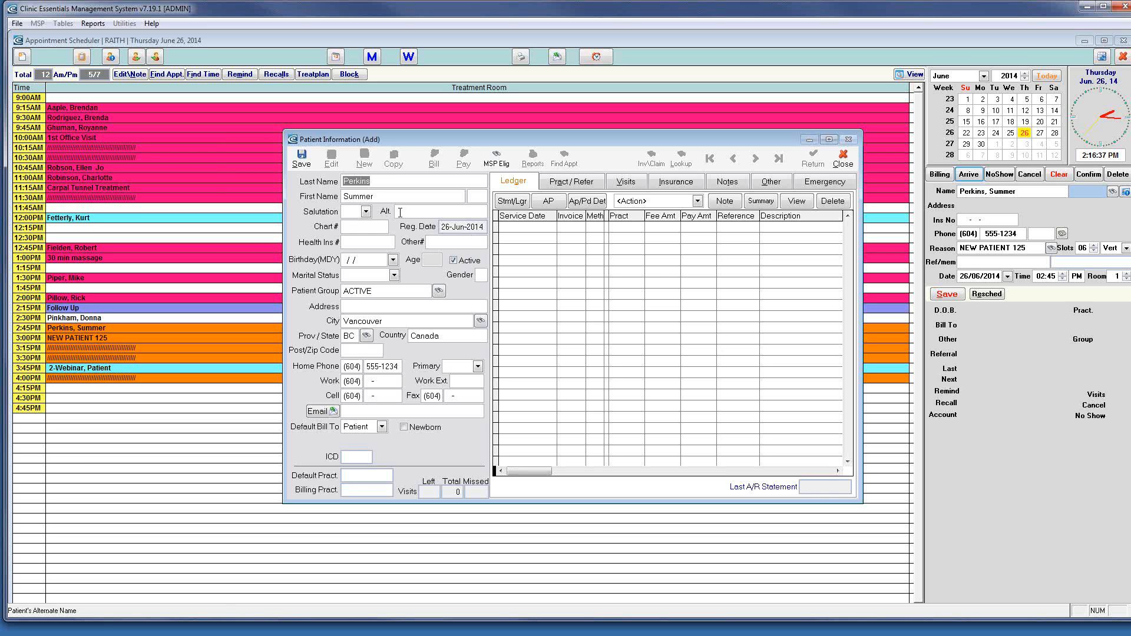
left_click(484, 276)
type("F")
key("Tab")
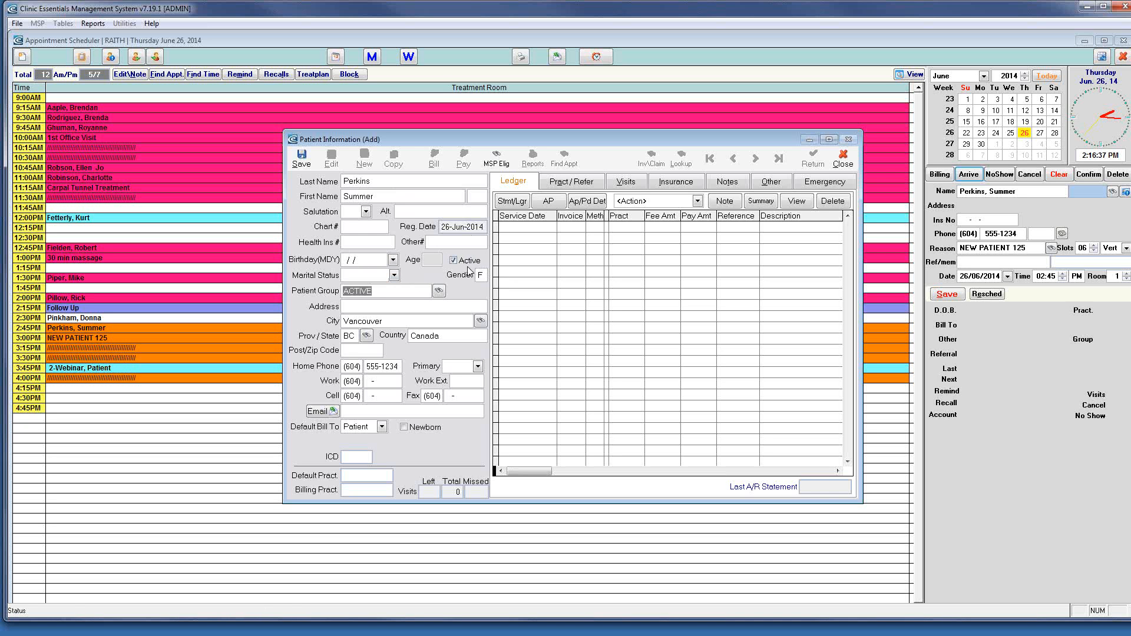
left_click(344, 260)
type("050518")
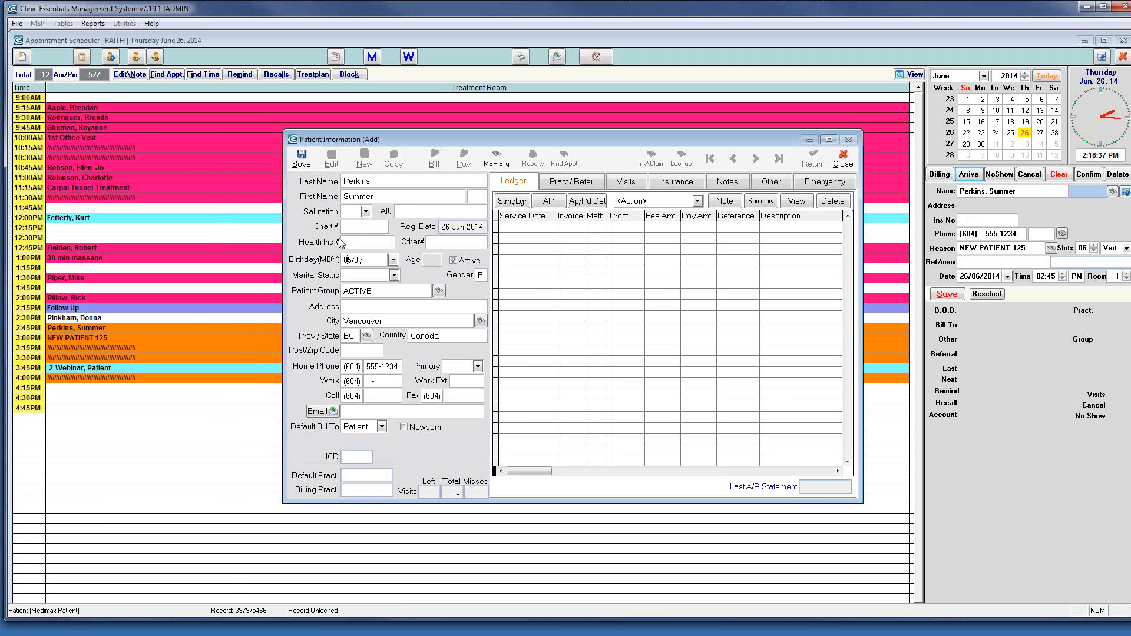
type("82")
key("Tab")
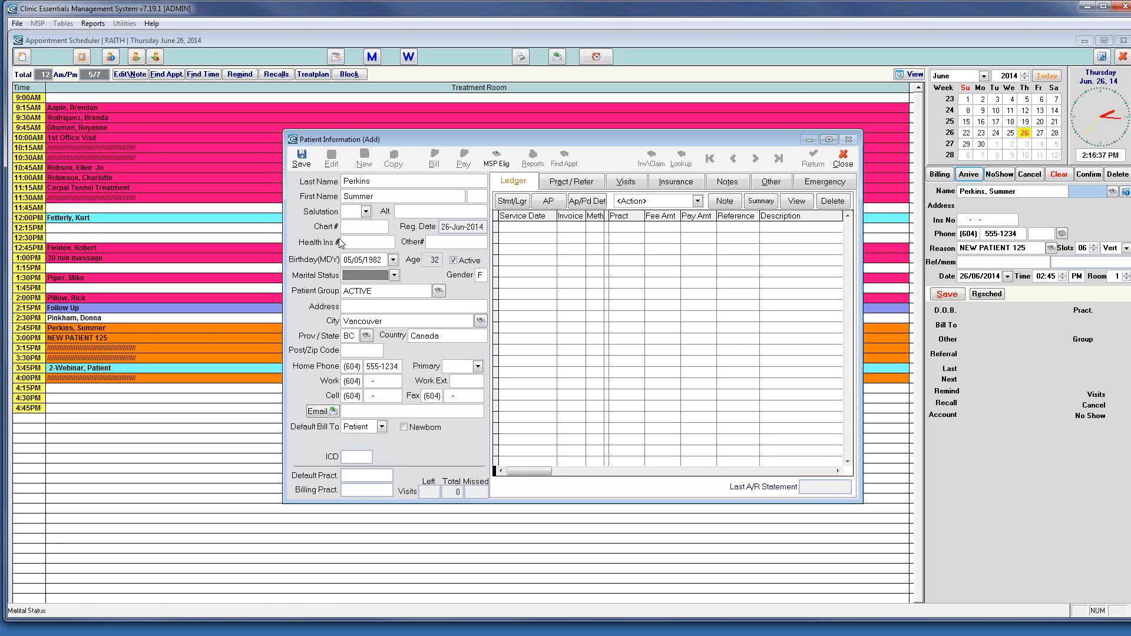
left_click(304, 157)
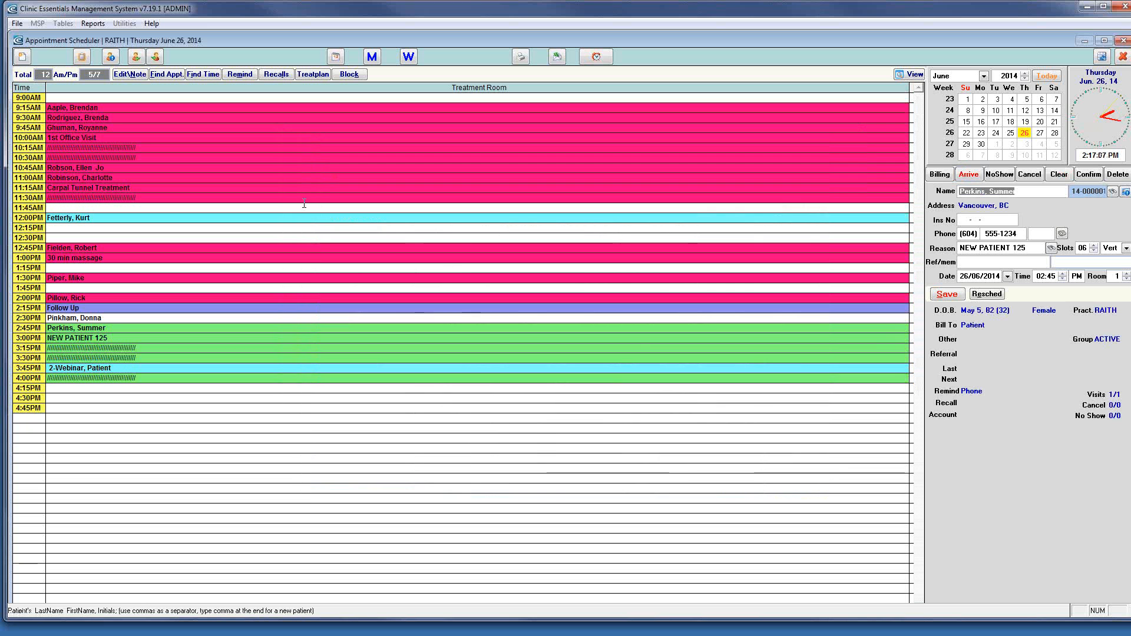
Save a $40.00 F02 Subsequent Chiropractic invoice, set as the patient's default billing
left_click(942, 179)
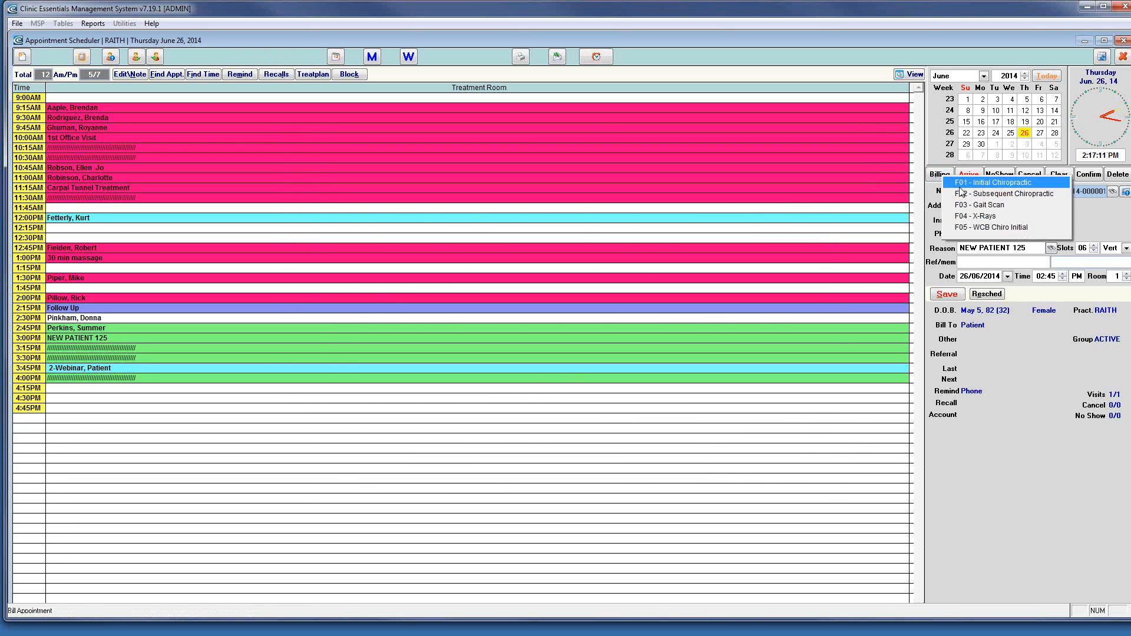
left_click(964, 194)
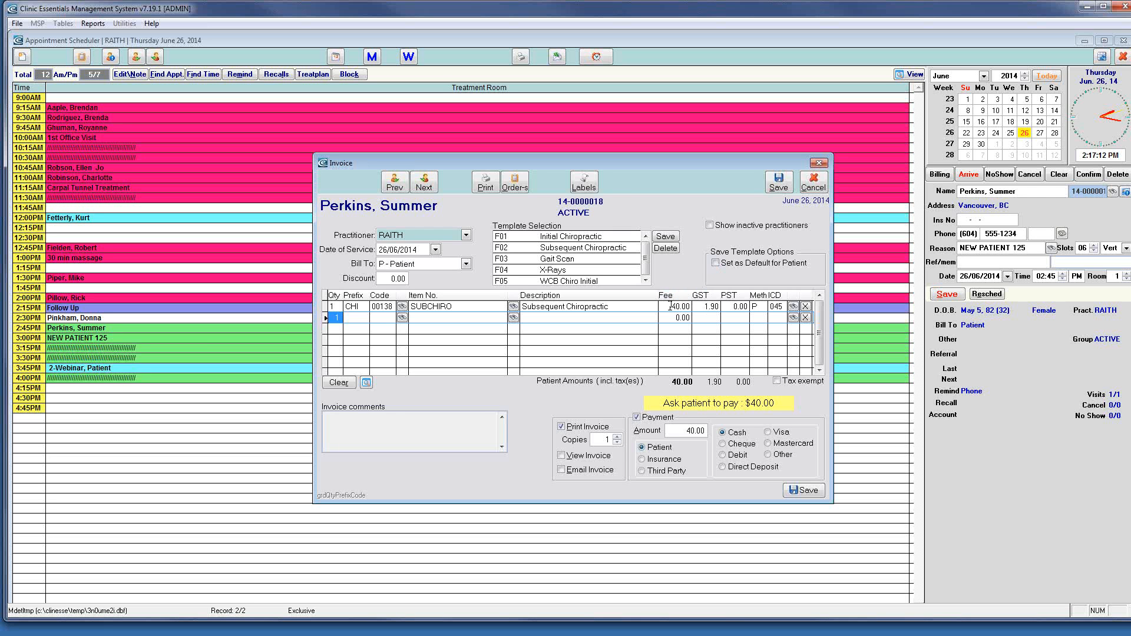
left_click(717, 265)
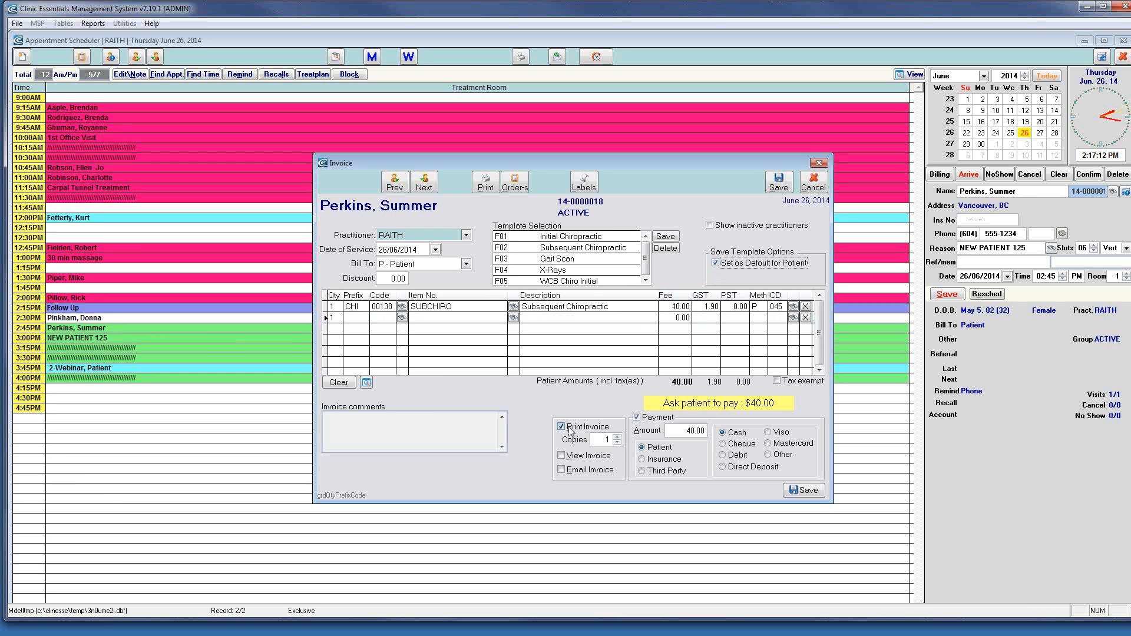
left_click(805, 490)
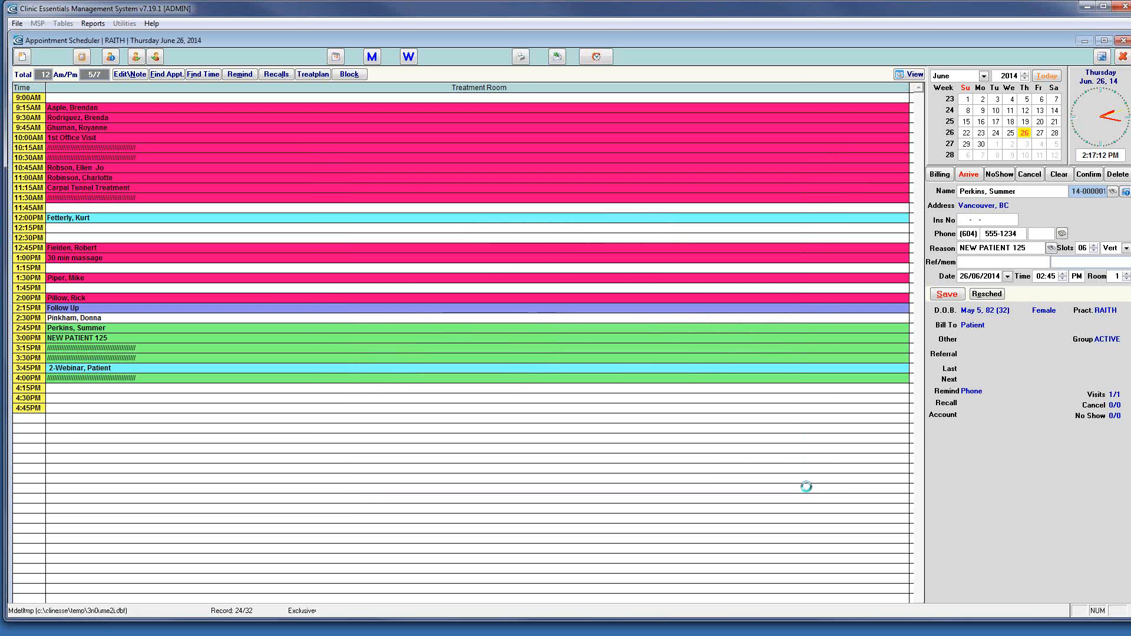
Start a second invoice for the appointment and bring up the fee item lookup for its line
left_click(941, 175)
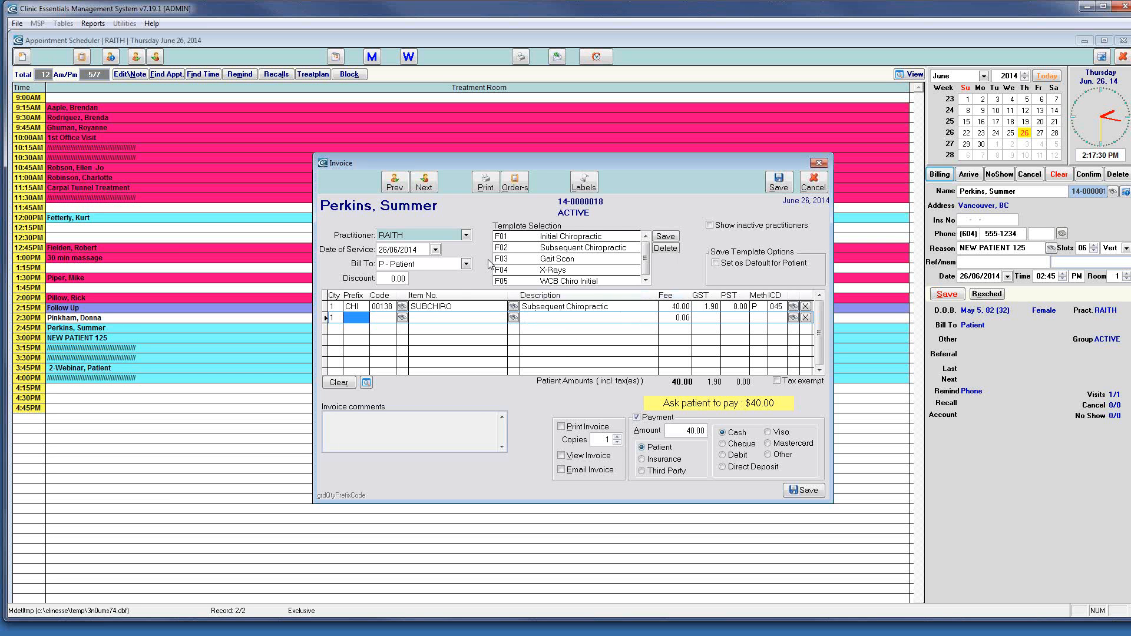
left_click(646, 264)
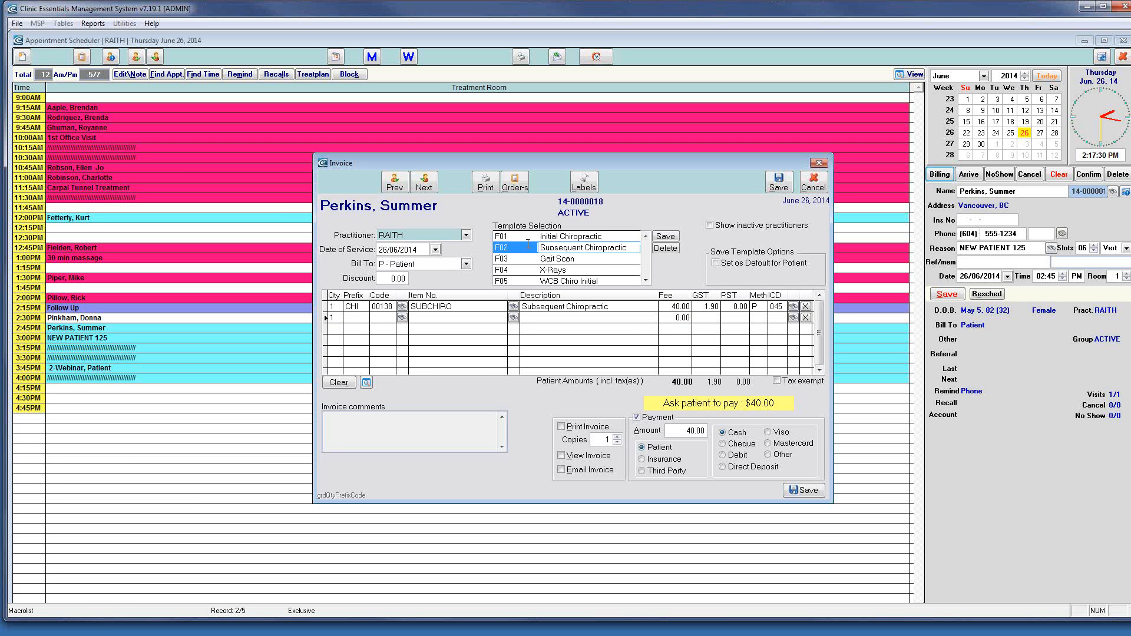
left_click(646, 281)
left_click(646, 281)
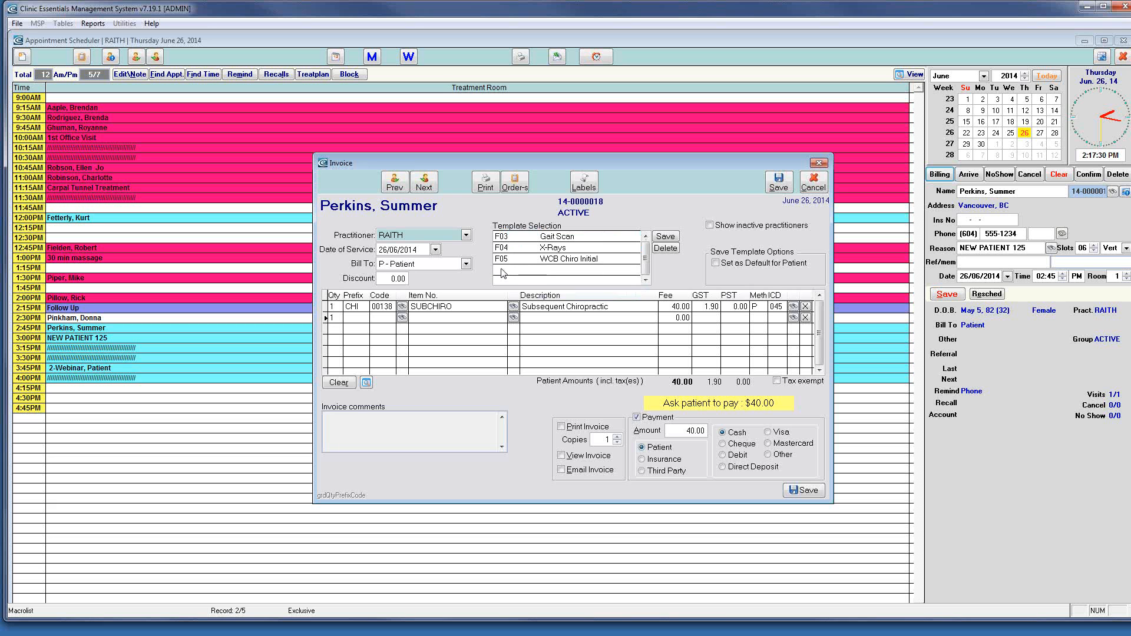
left_click(401, 307)
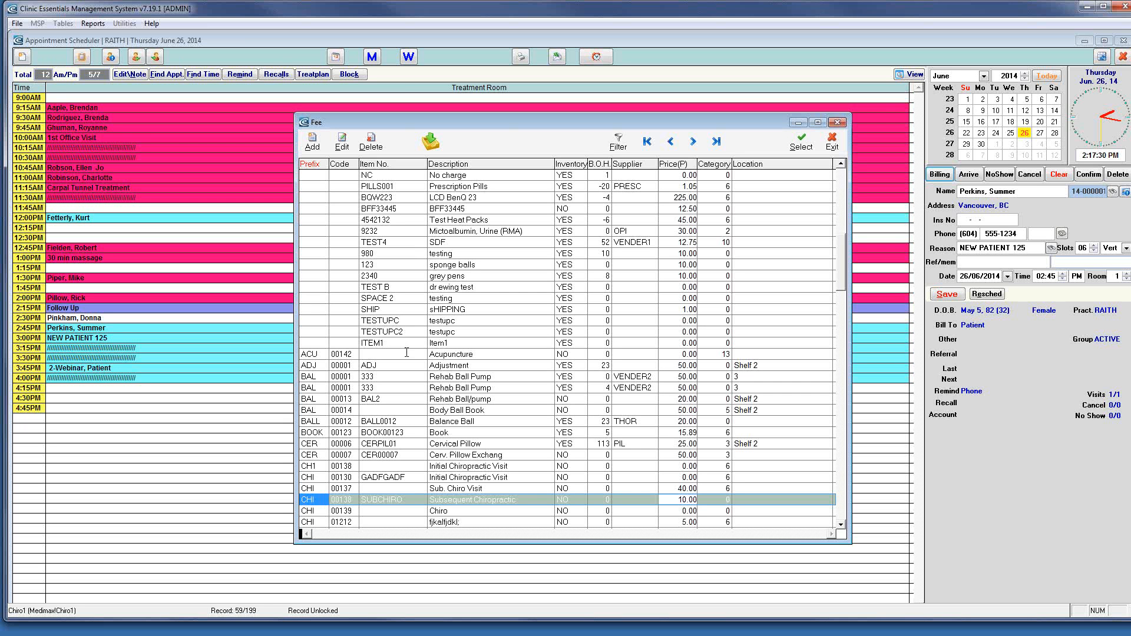
Put Orthotics (ORT 00004) at $3.75 on the invoice line, found via the description-sorted fee list
scroll(407, 352, "down", 1)
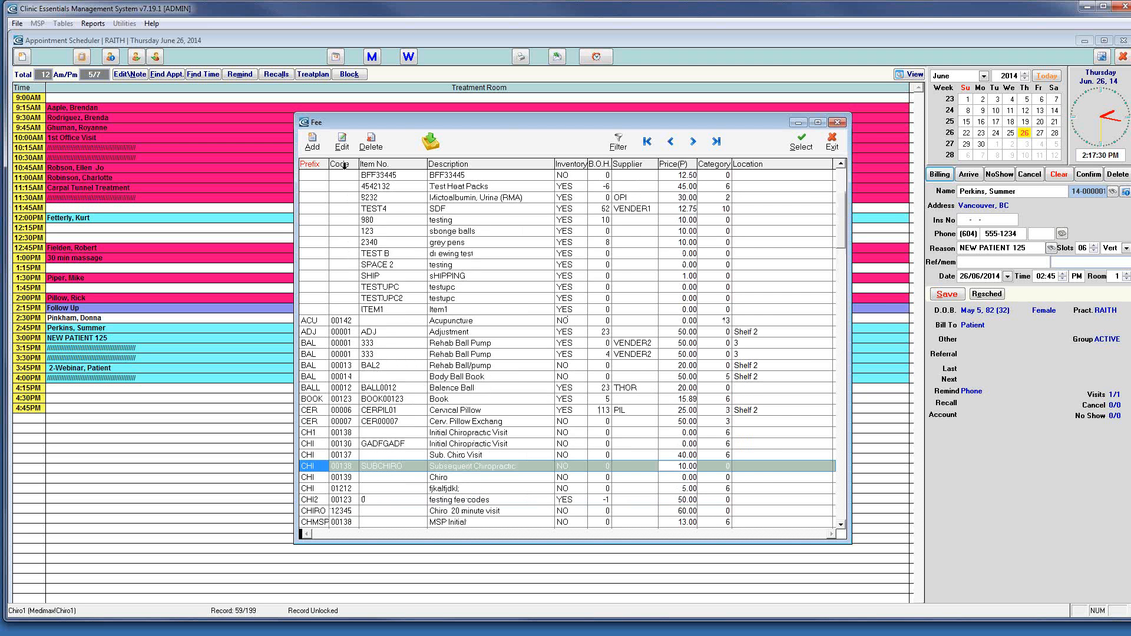
left_click(457, 163)
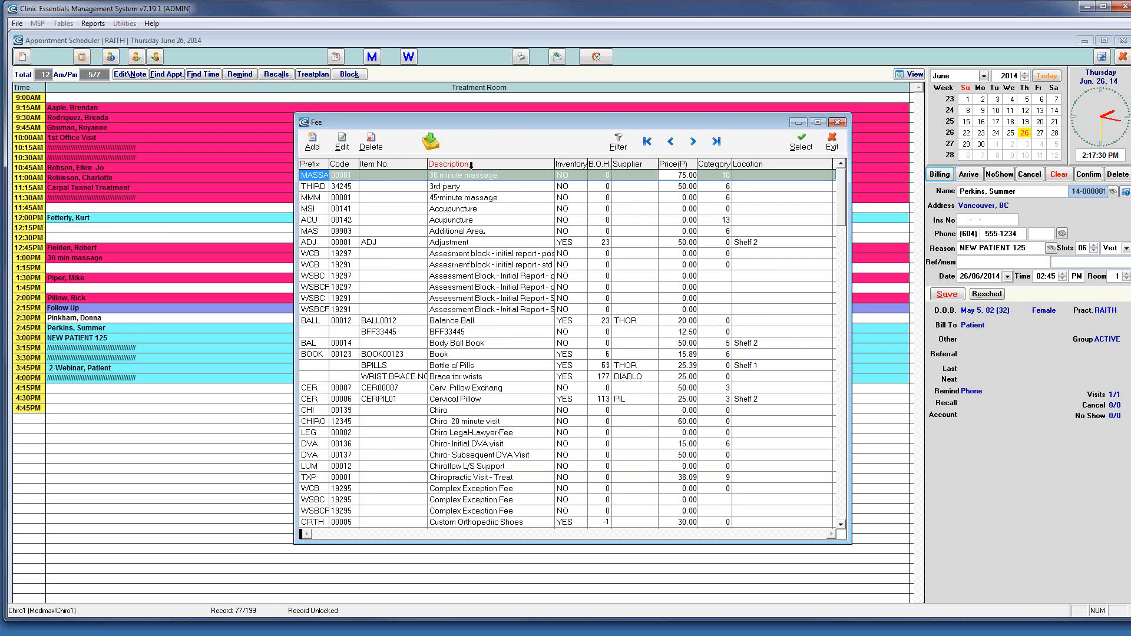
type("i")
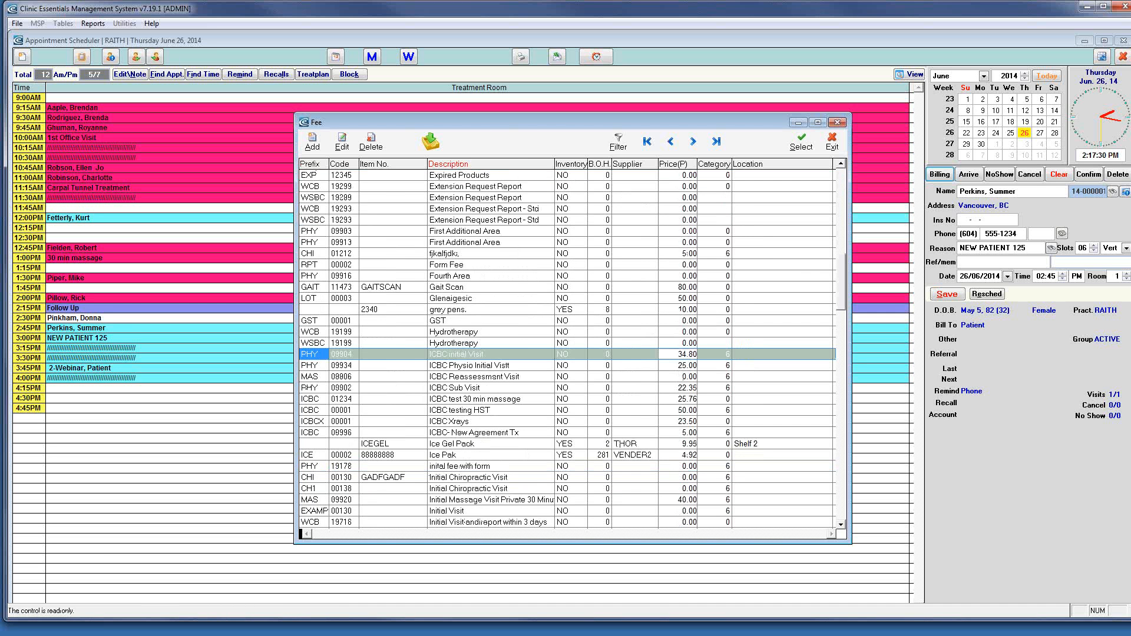
type("tho")
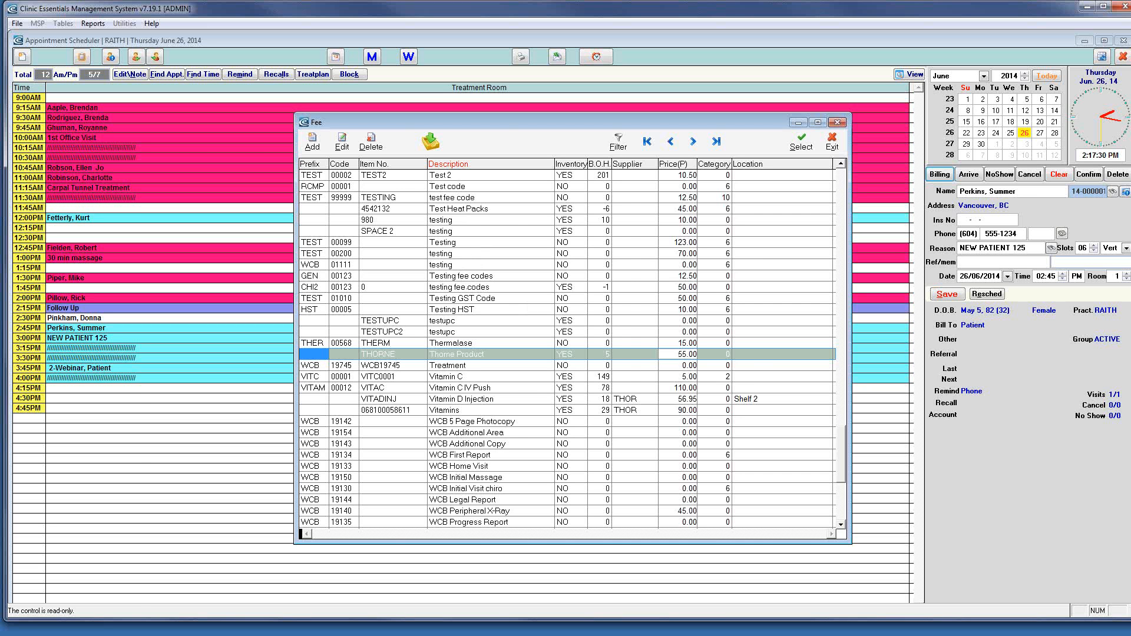
type("ort")
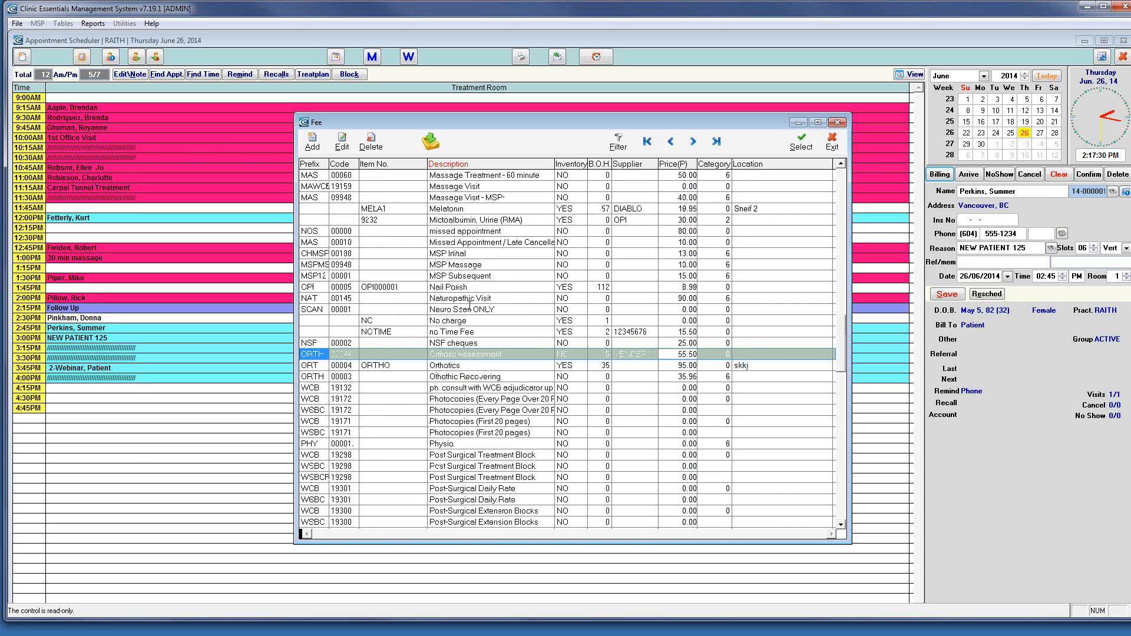
double_click(469, 366)
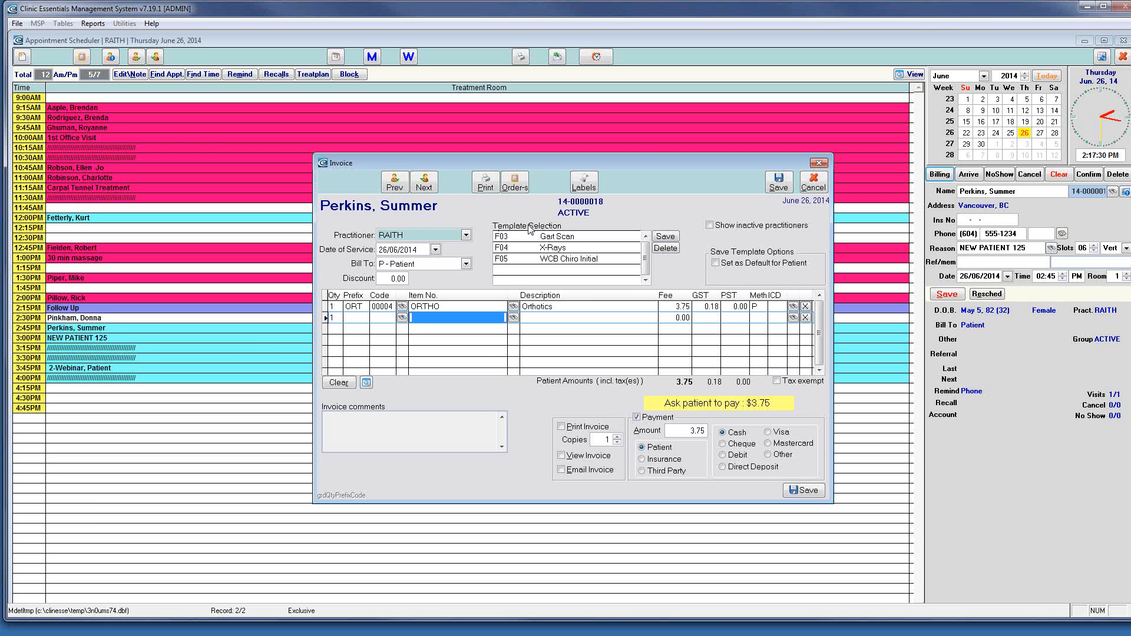
Store the Orthotics invoice as template F06 with comment 'orthodics', then save the invoice
left_click(666, 237)
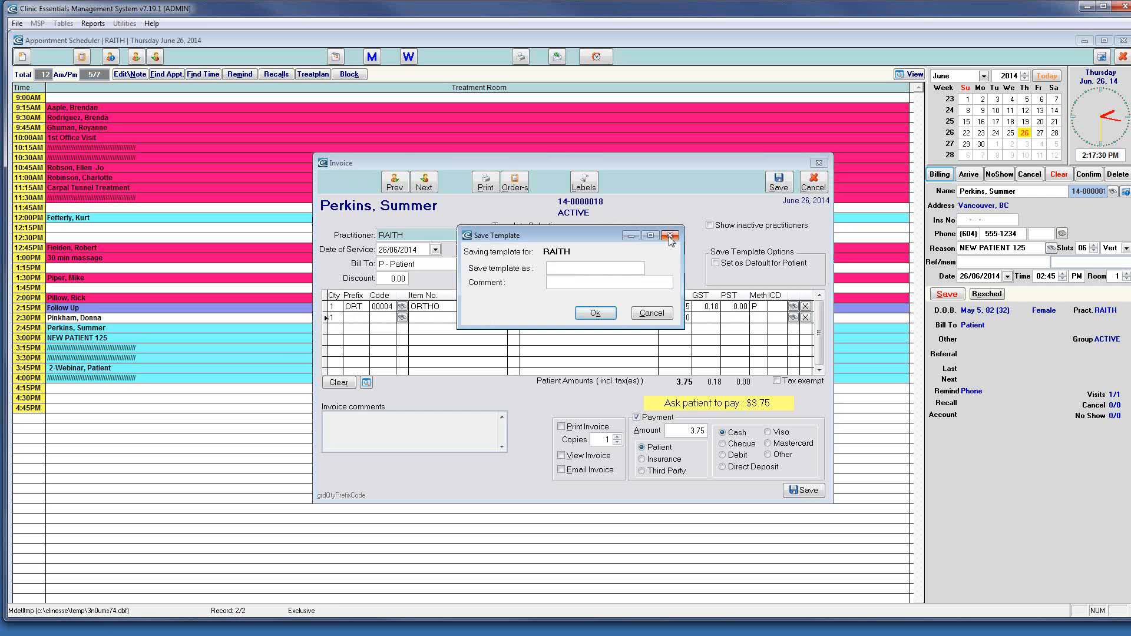
left_click(594, 268)
type("F06")
key("Tab")
type("F06 Function key")
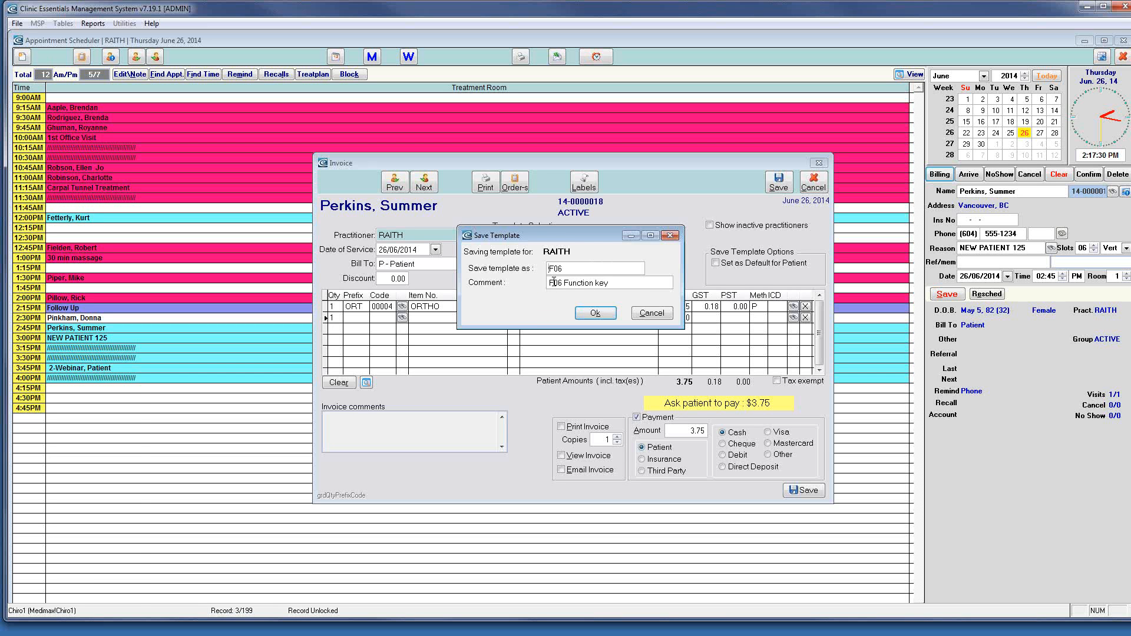
left_click_drag(622, 284, 545, 287)
key("BackSpace")
type("orth,odics")
left_click(595, 312)
left_click(647, 284)
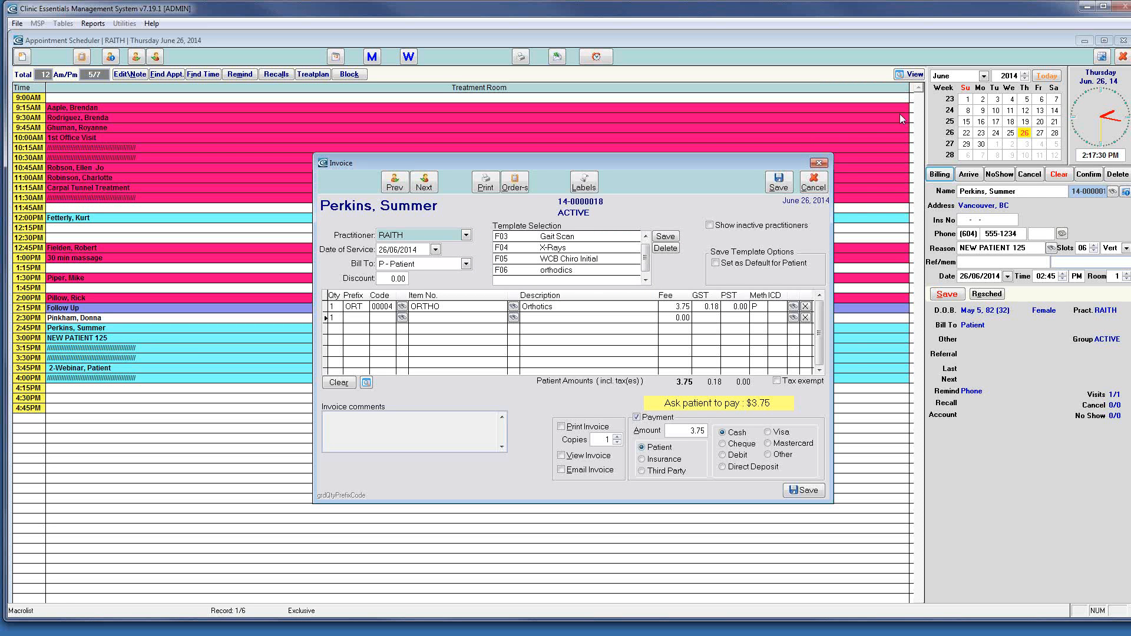
left_click(815, 492)
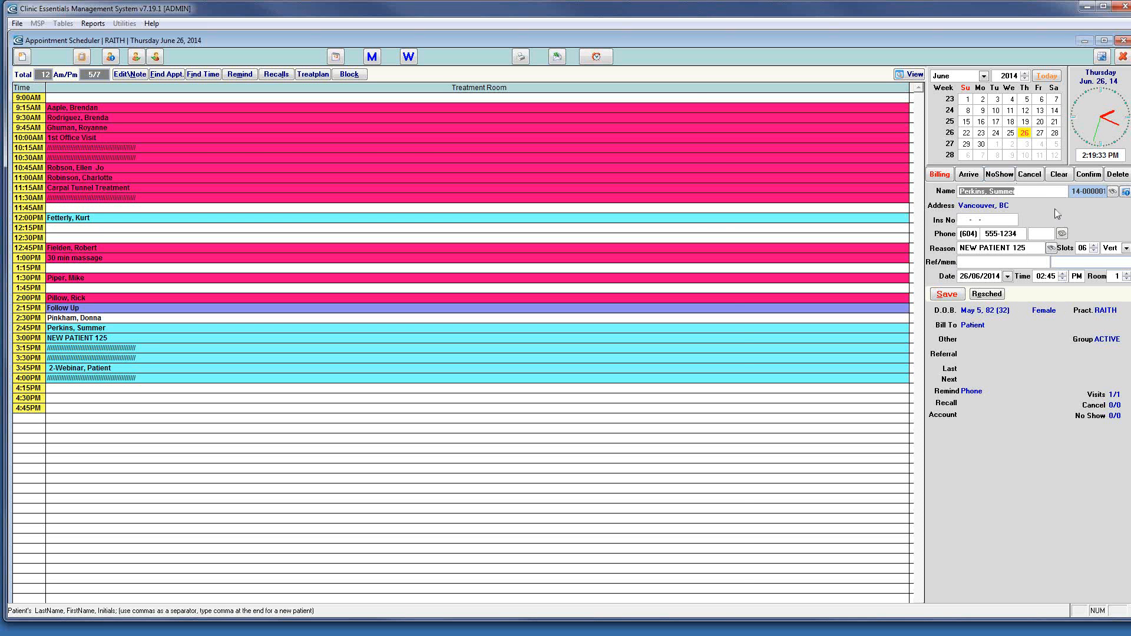
Open the patient's record from the Name field in the appointment panel
double_click(986, 193)
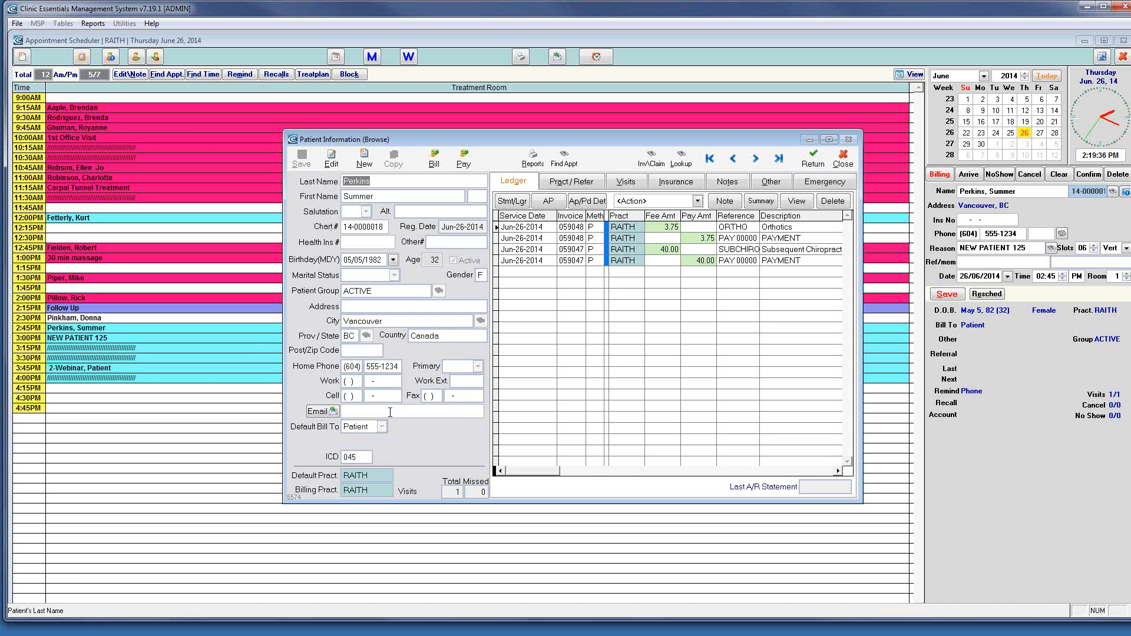
Enter and save the patient's e-mail address on her record, then start an e-mail to her
left_click(333, 160)
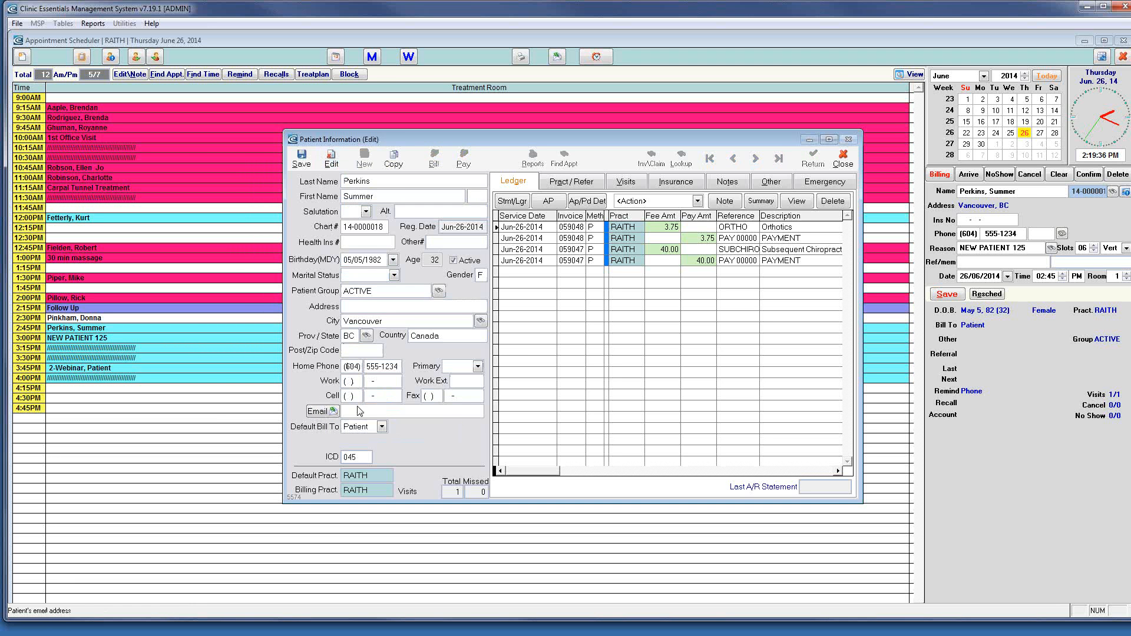
left_click(301, 158)
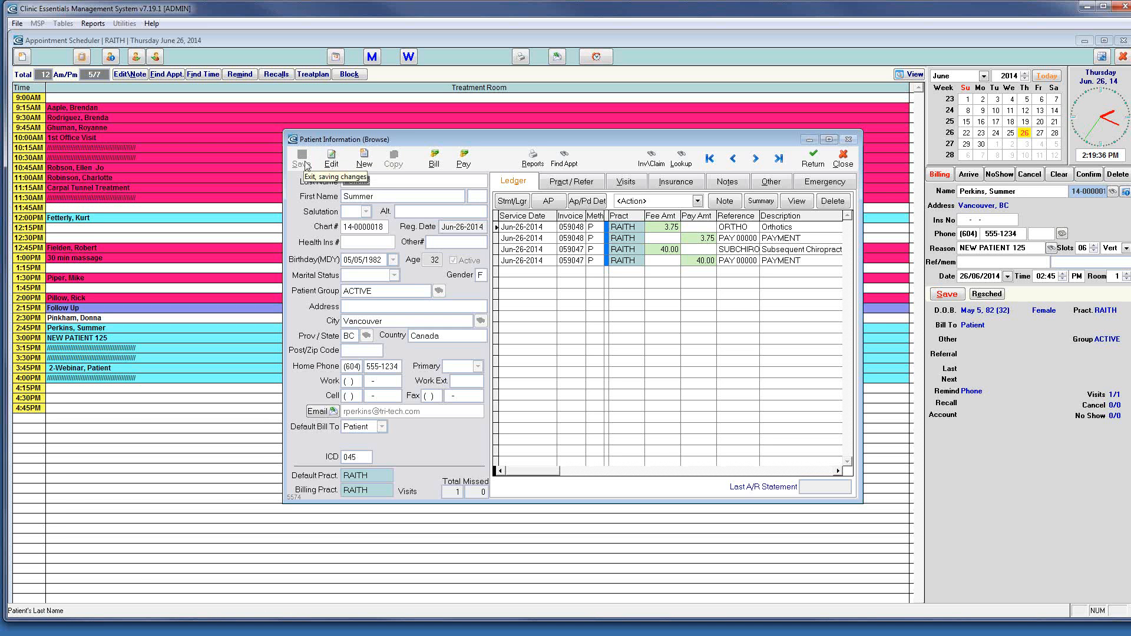
left_click(321, 411)
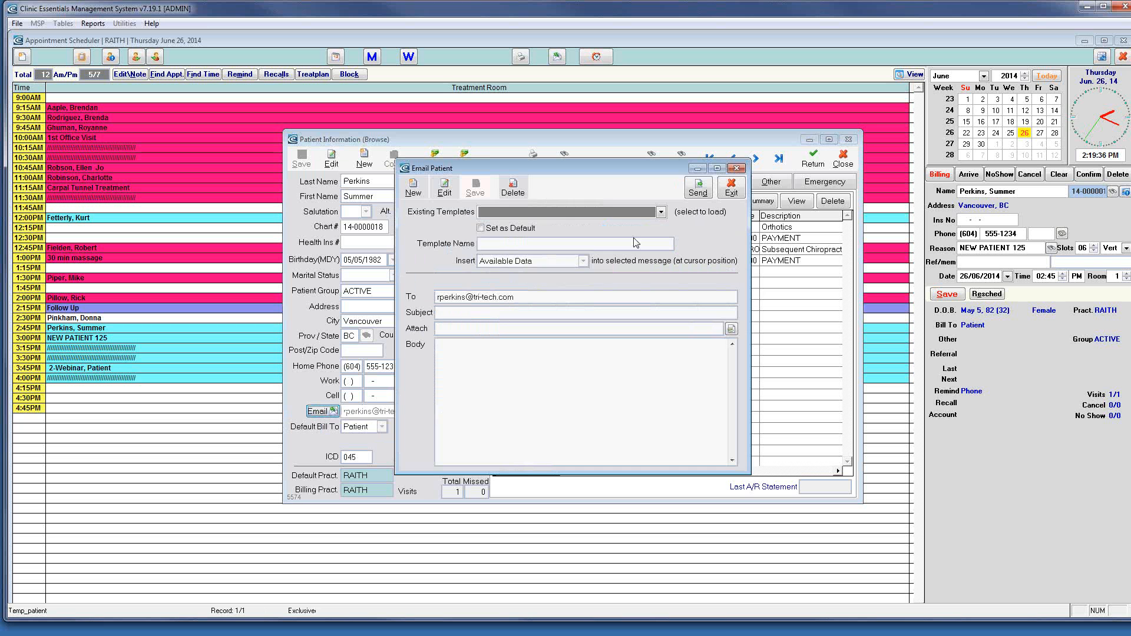
Load the Hello Patient template into the patient e-mail, then close it without sending
left_click(661, 213)
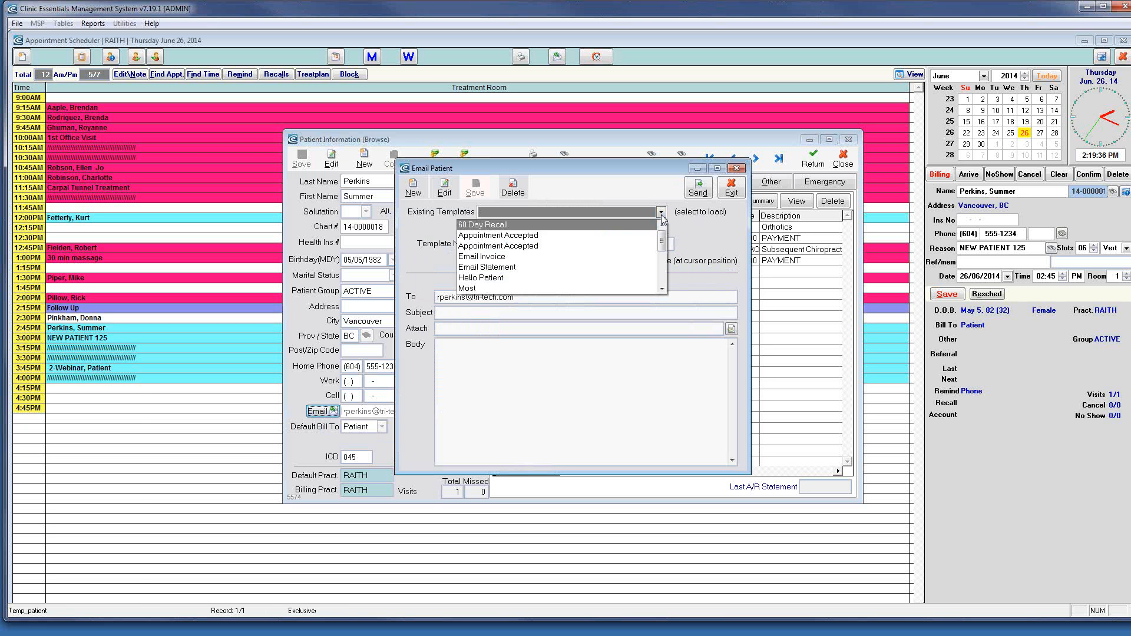
left_click(504, 259)
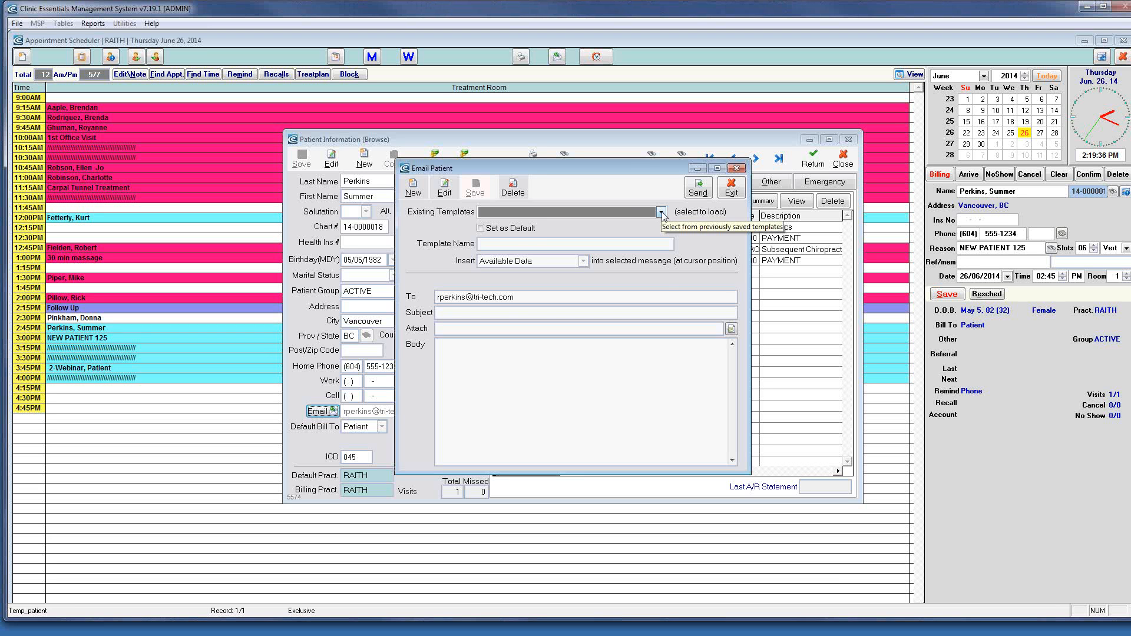
left_click(662, 214)
left_click(493, 278)
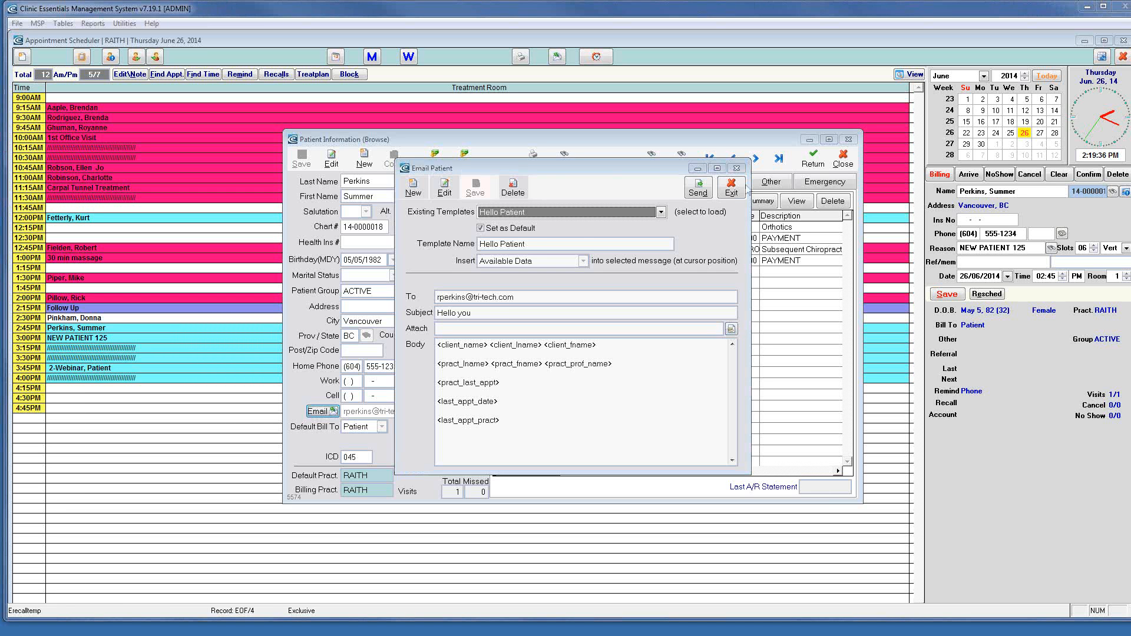
left_click(729, 190)
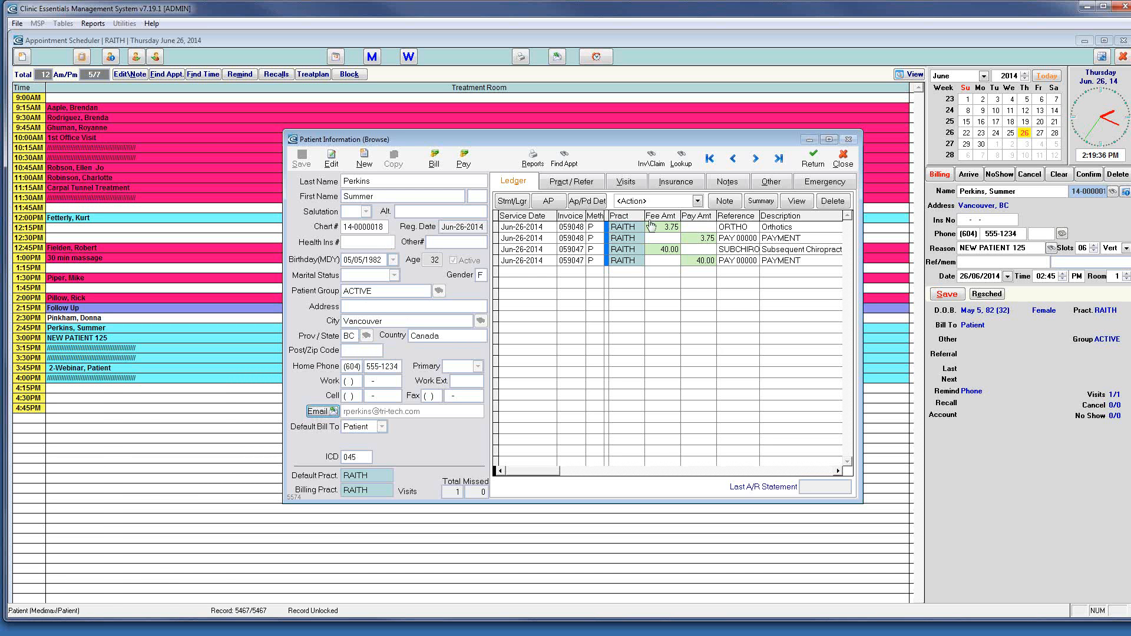
Show the patient's Insurance page with its auto, WCB and third-party sections
left_click(669, 185)
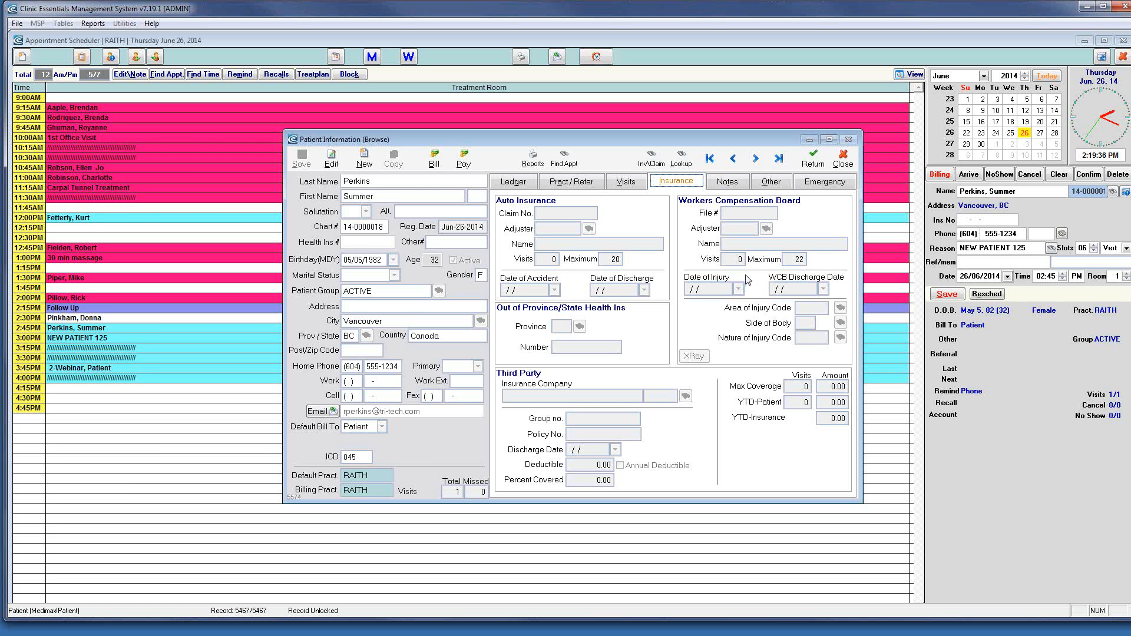
On the Other page, set Bill To to WCB and save
left_click(771, 182)
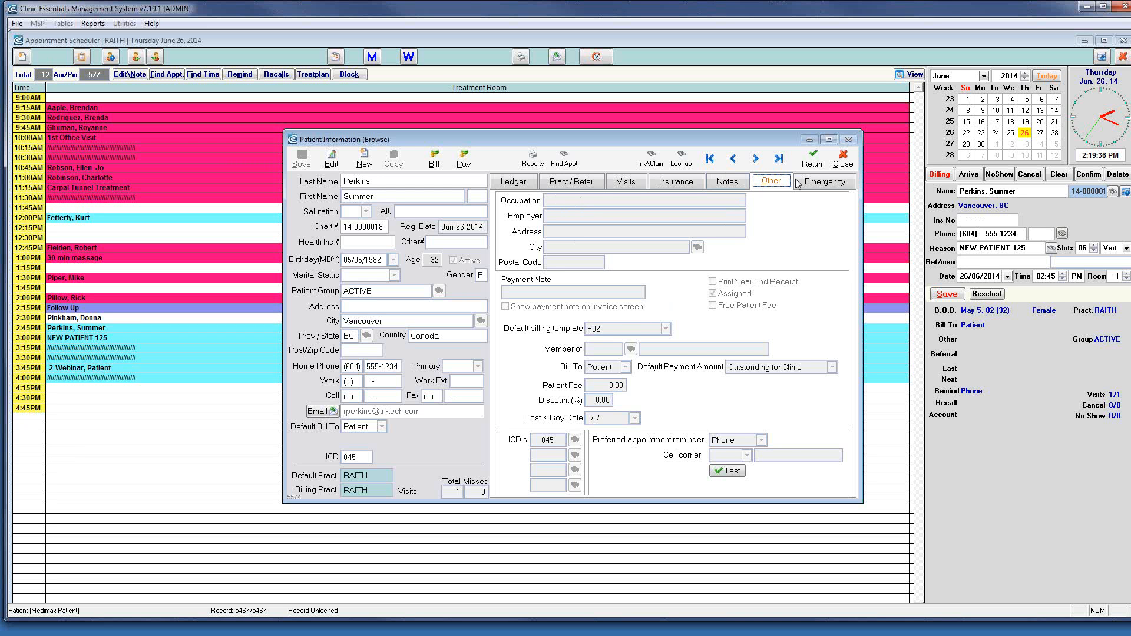
left_click(611, 371)
left_click(625, 367)
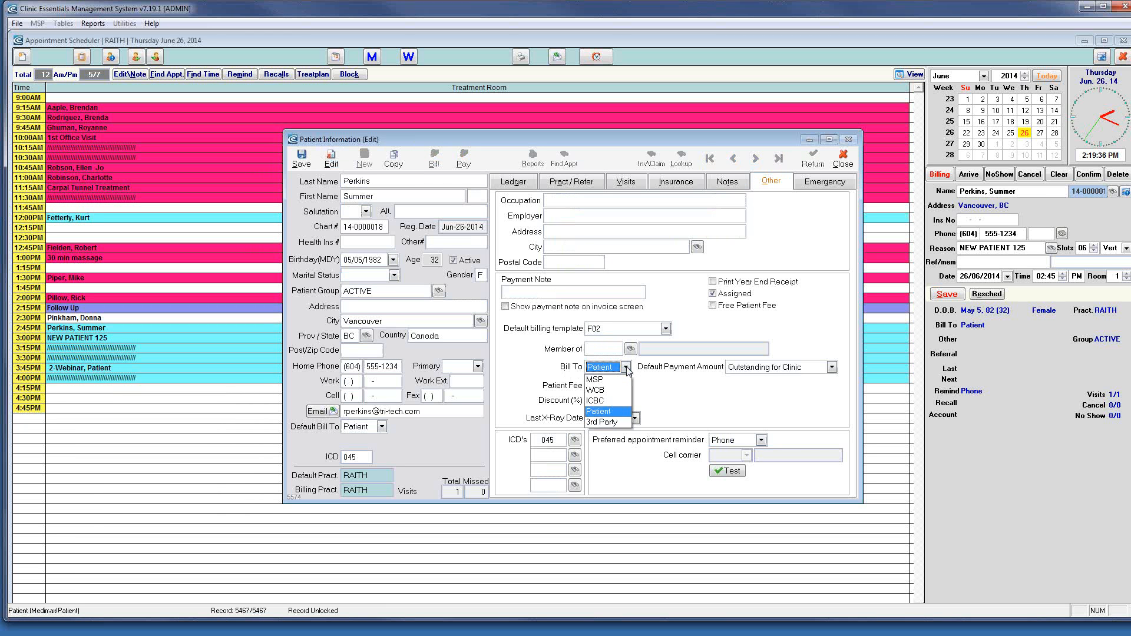
left_click(600, 391)
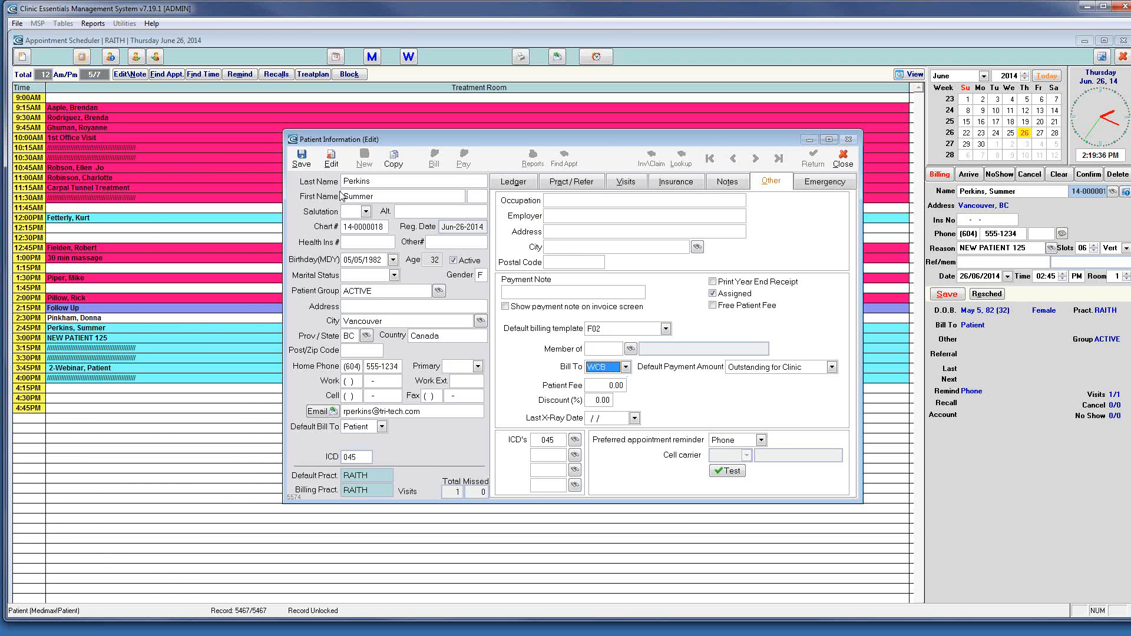
left_click(302, 158)
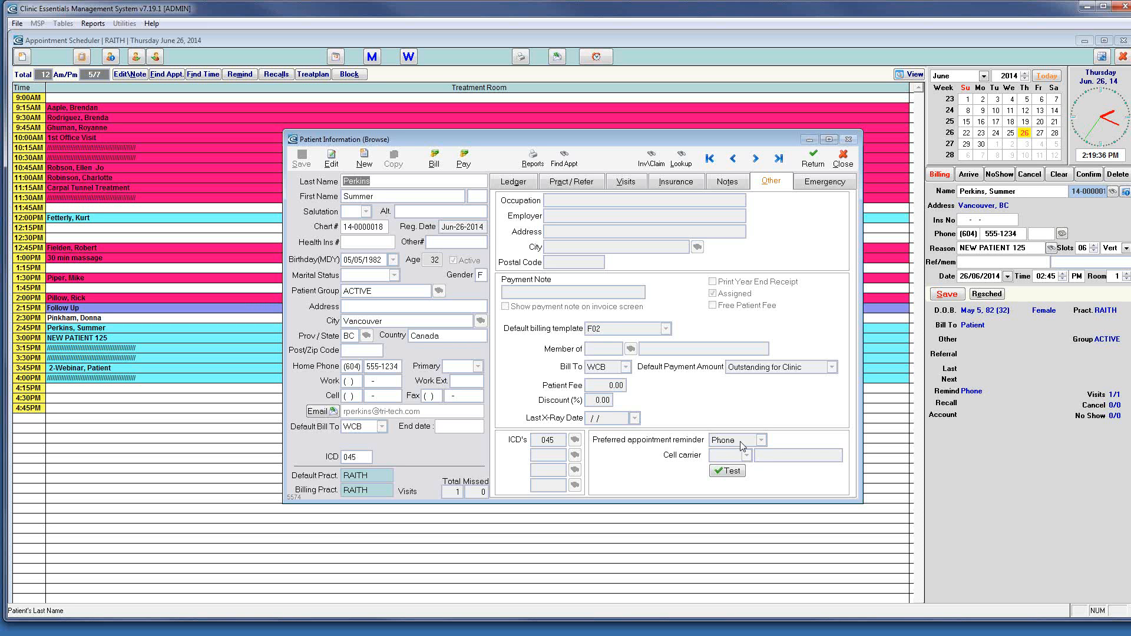
Set the preferred appointment reminder to Email and save
left_click(331, 158)
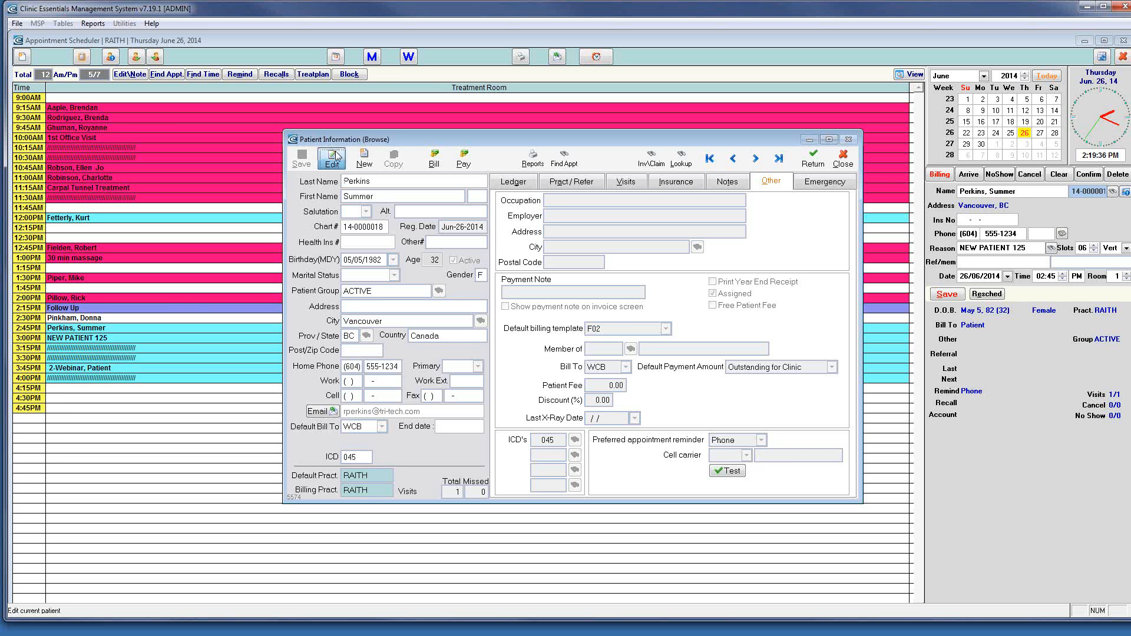
left_click(762, 441)
left_click(725, 475)
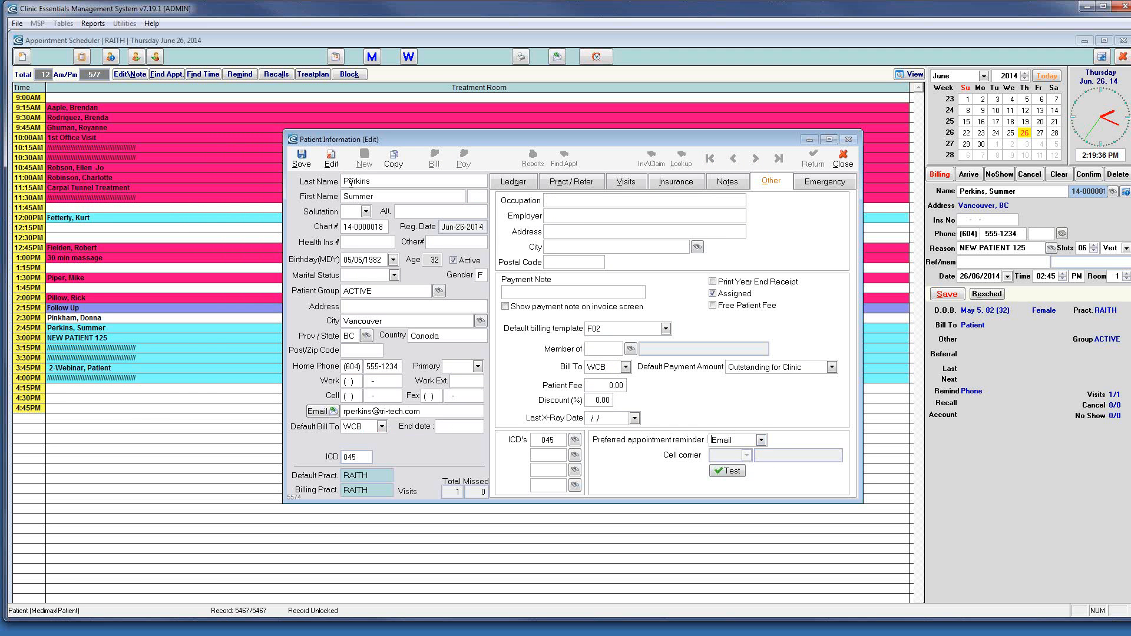
left_click(308, 165)
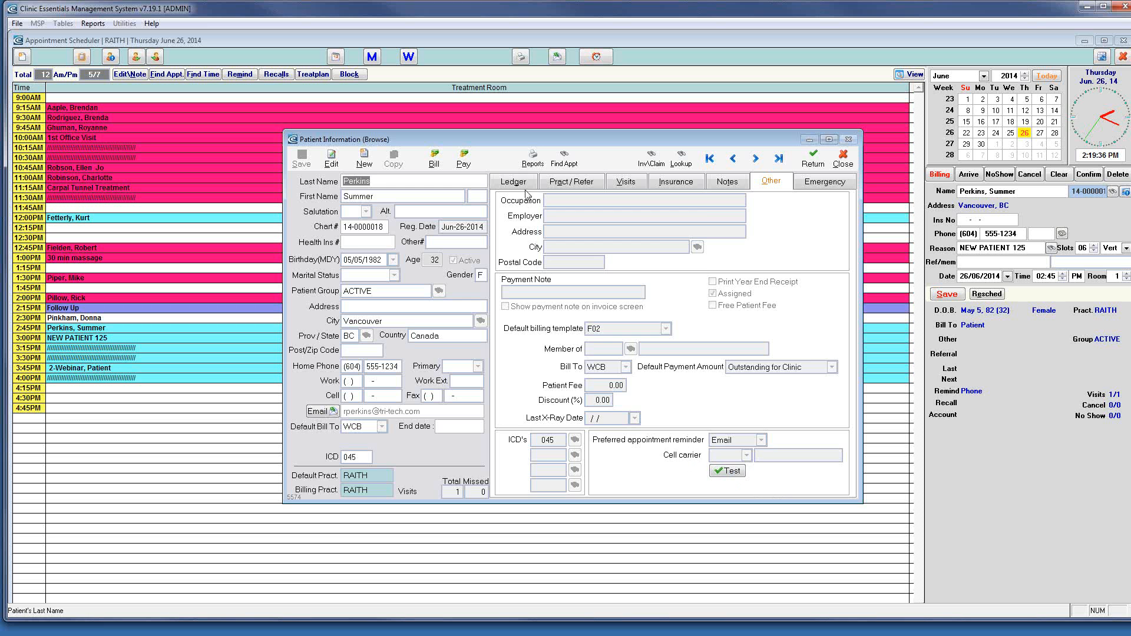
Toggle the ledger between Summary and Detail, then view how the $3.75 payment was applied
left_click(510, 182)
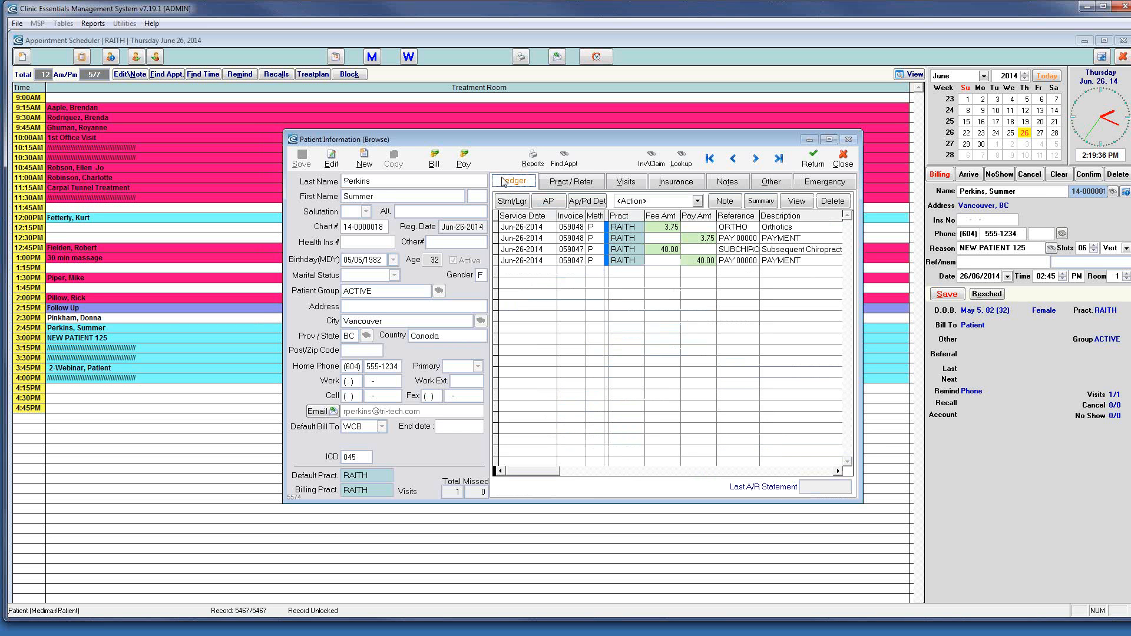
left_click(764, 203)
left_click(761, 201)
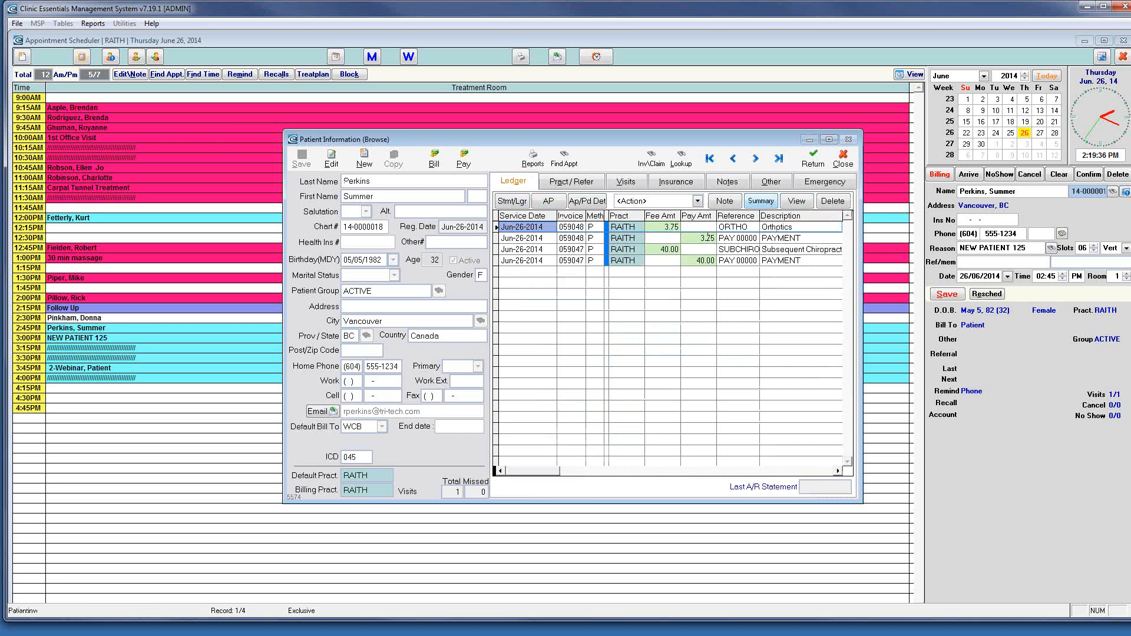
left_click(708, 238)
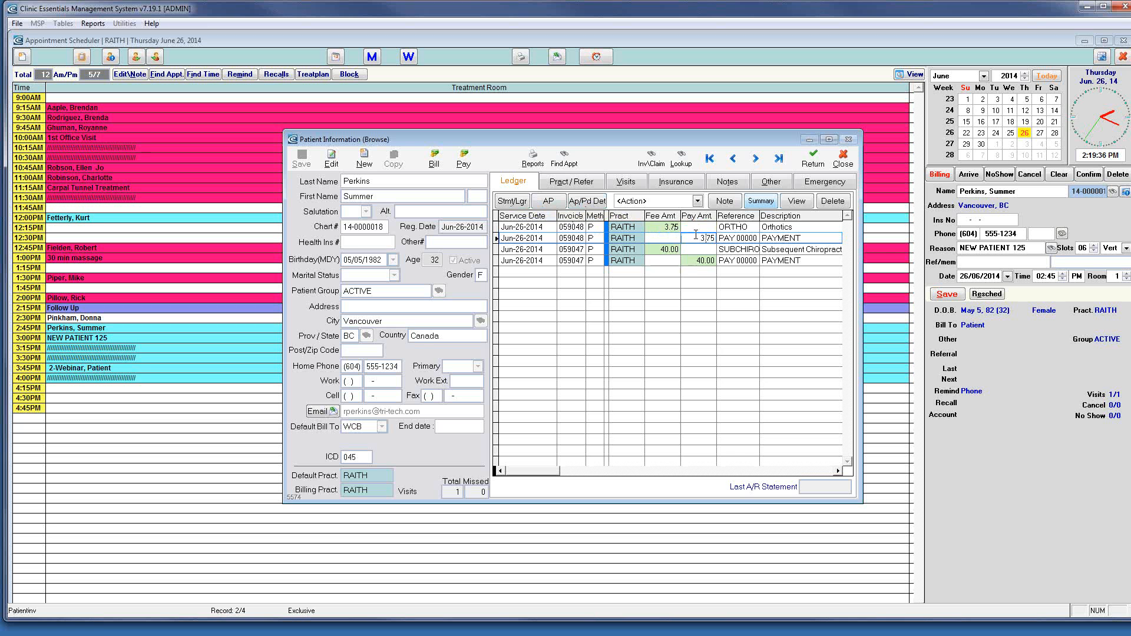
left_click(587, 201)
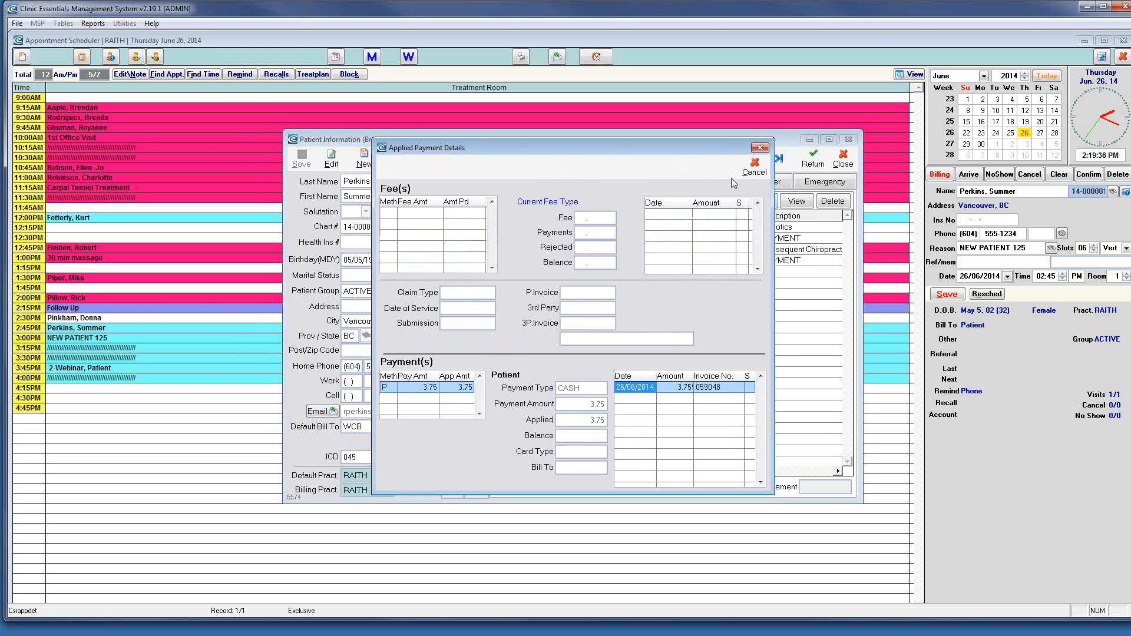
left_click(754, 167)
left_click(672, 248)
left_click(588, 201)
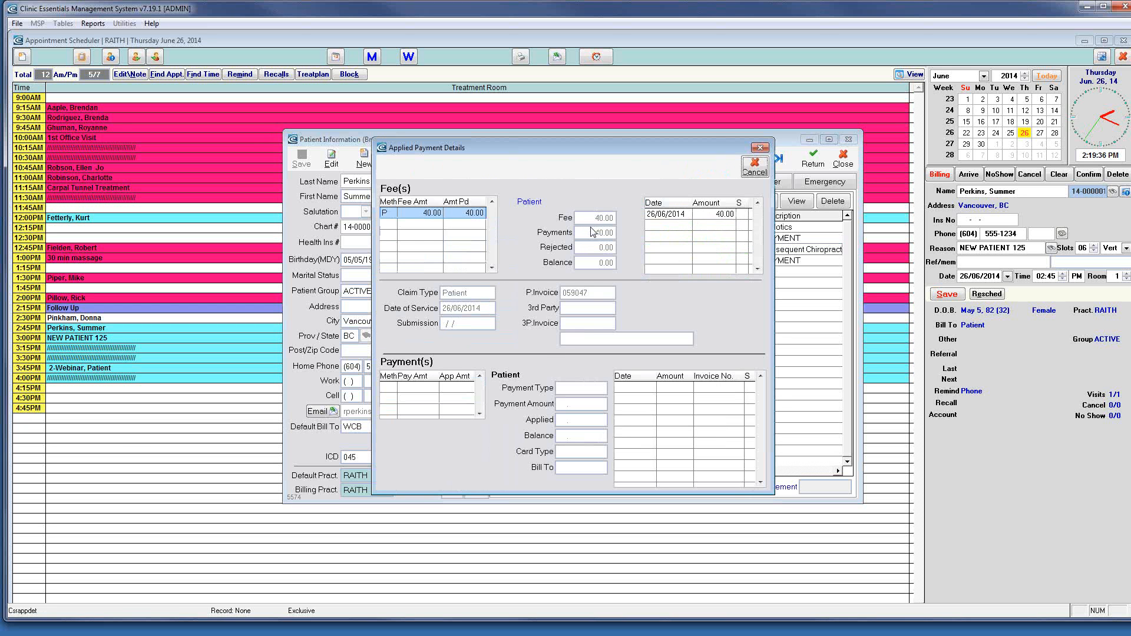
left_click(754, 166)
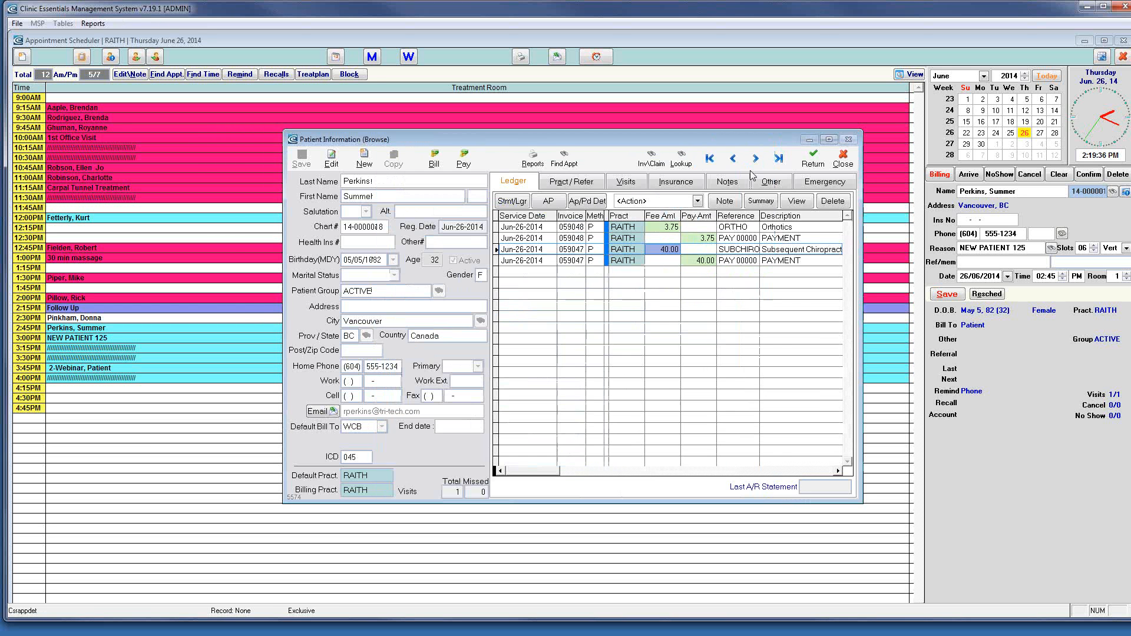
left_click(662, 238)
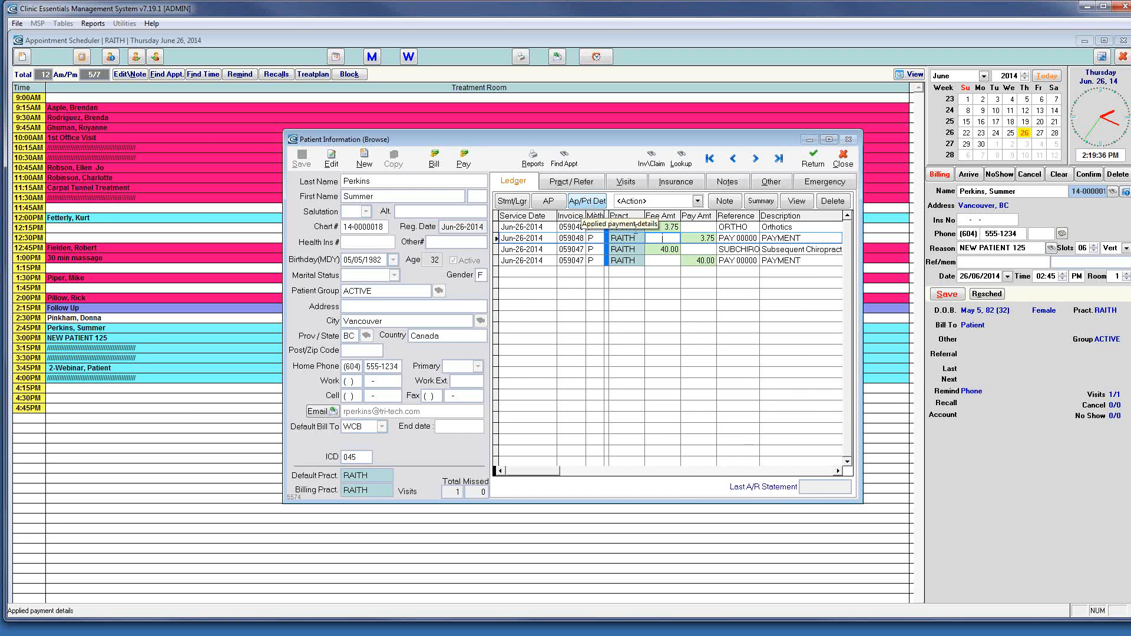
left_click(672, 250)
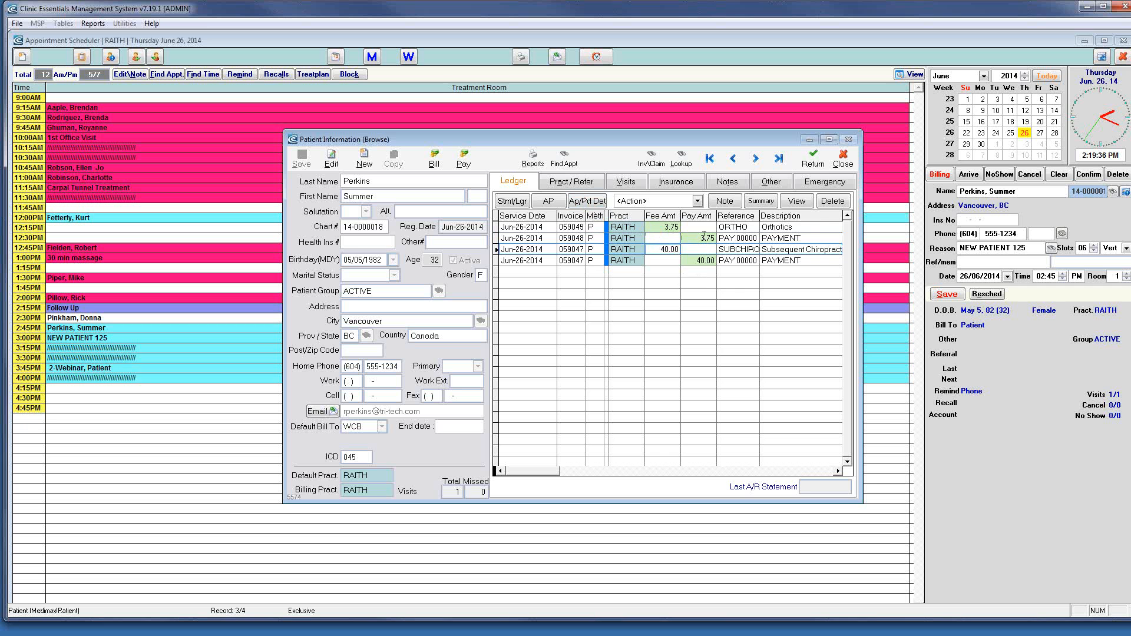
left_click(697, 201)
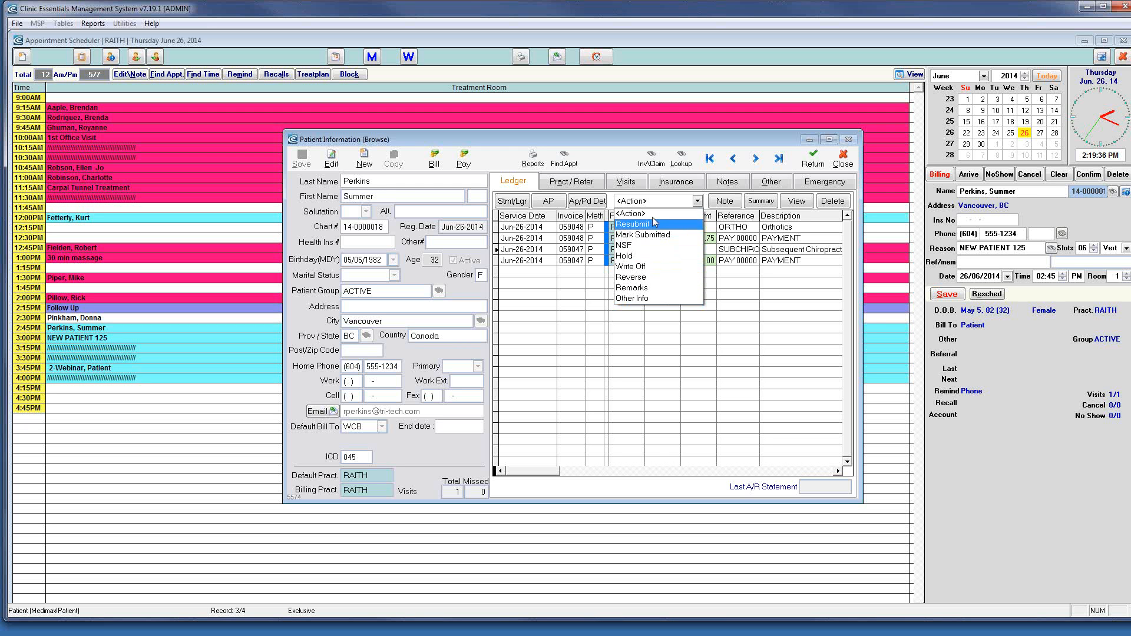
left_click(681, 328)
Cancel the ledger notes and open Edit Billing for invoice 059047
left_click(726, 202)
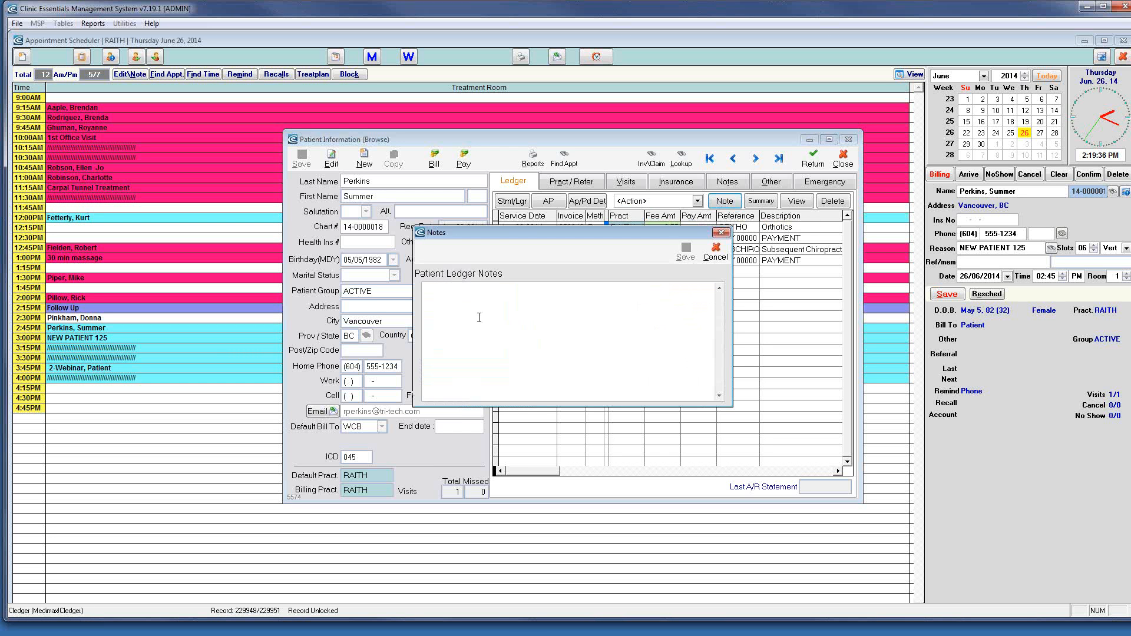
left_click(714, 252)
left_click(795, 202)
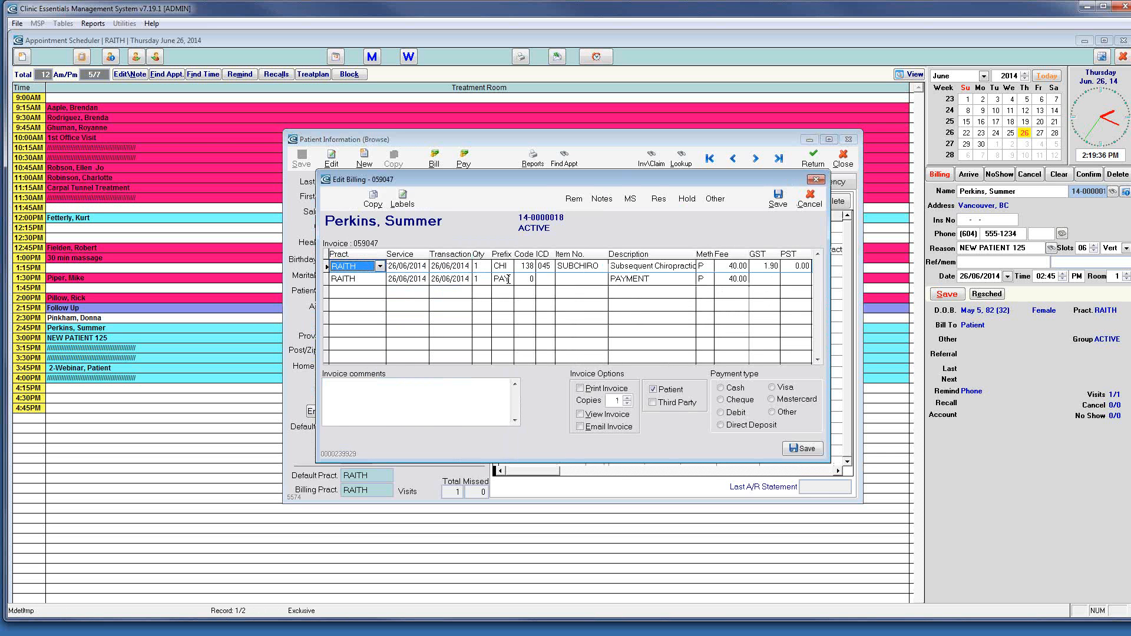
Reopen invoice 059047's billing and save its payment type as Cash
left_click(810, 198)
left_click(665, 249)
left_click(796, 201)
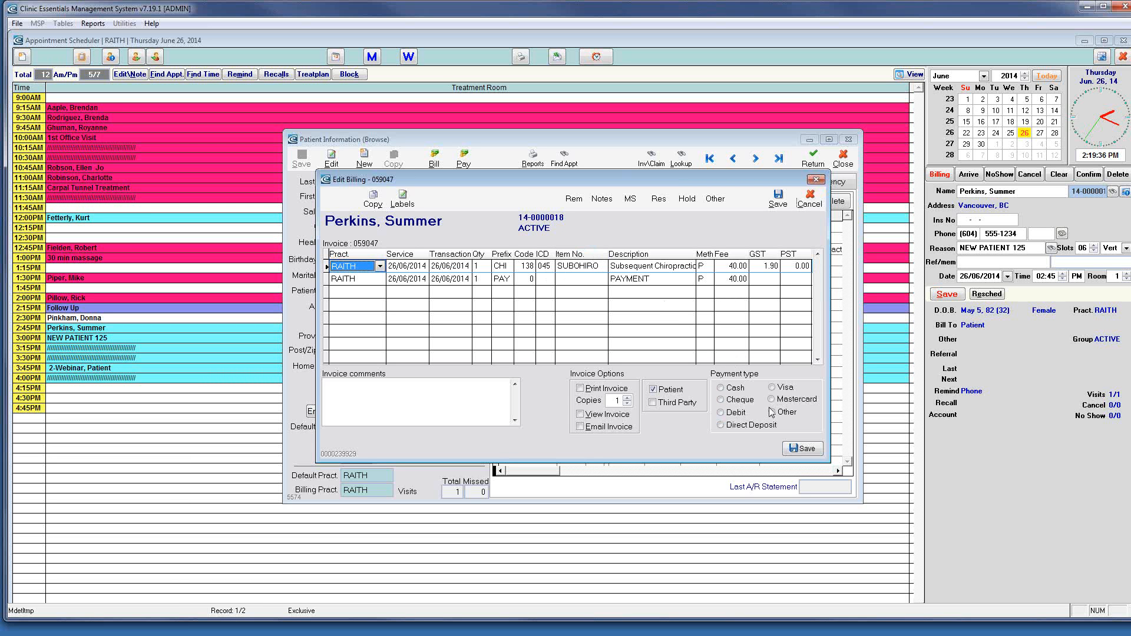
left_click(736, 388)
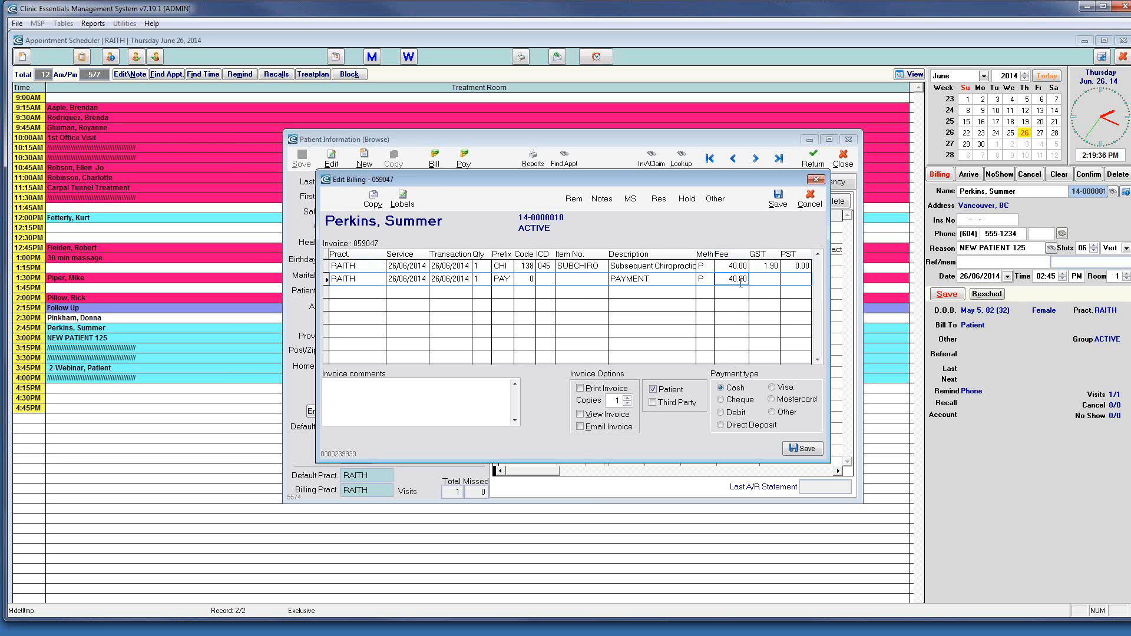
left_click(721, 400)
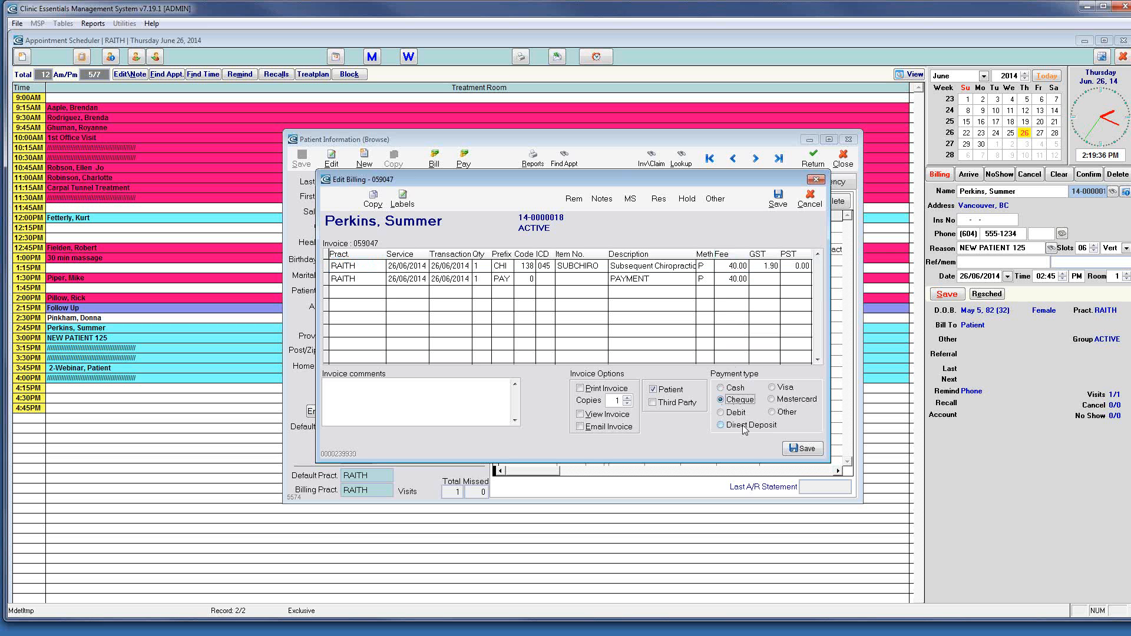
left_click(734, 389)
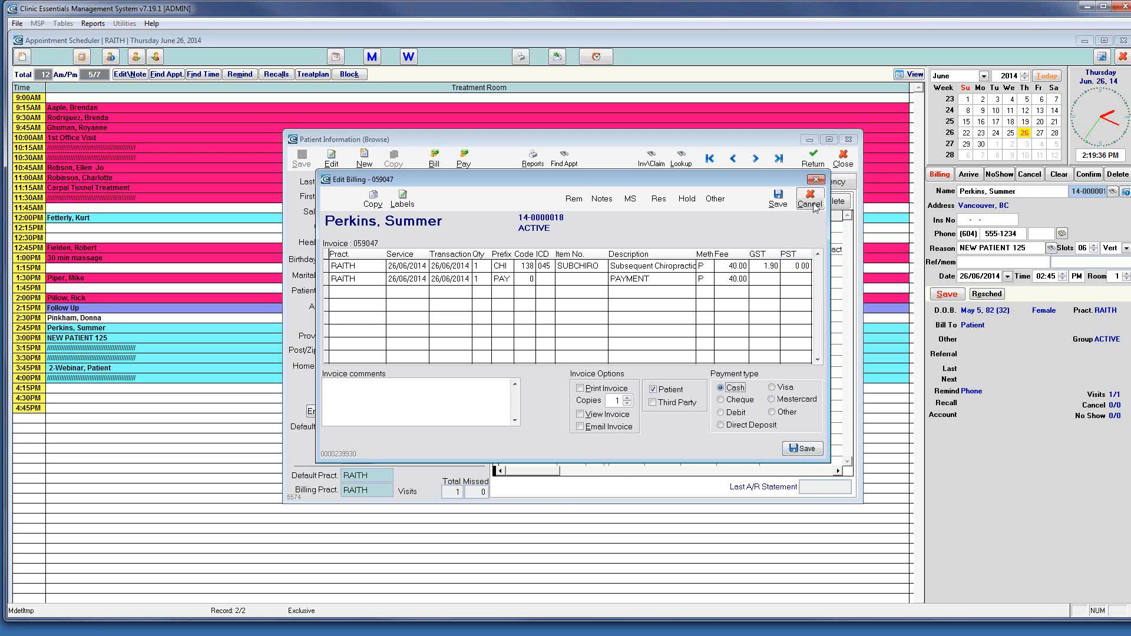
left_click(806, 450)
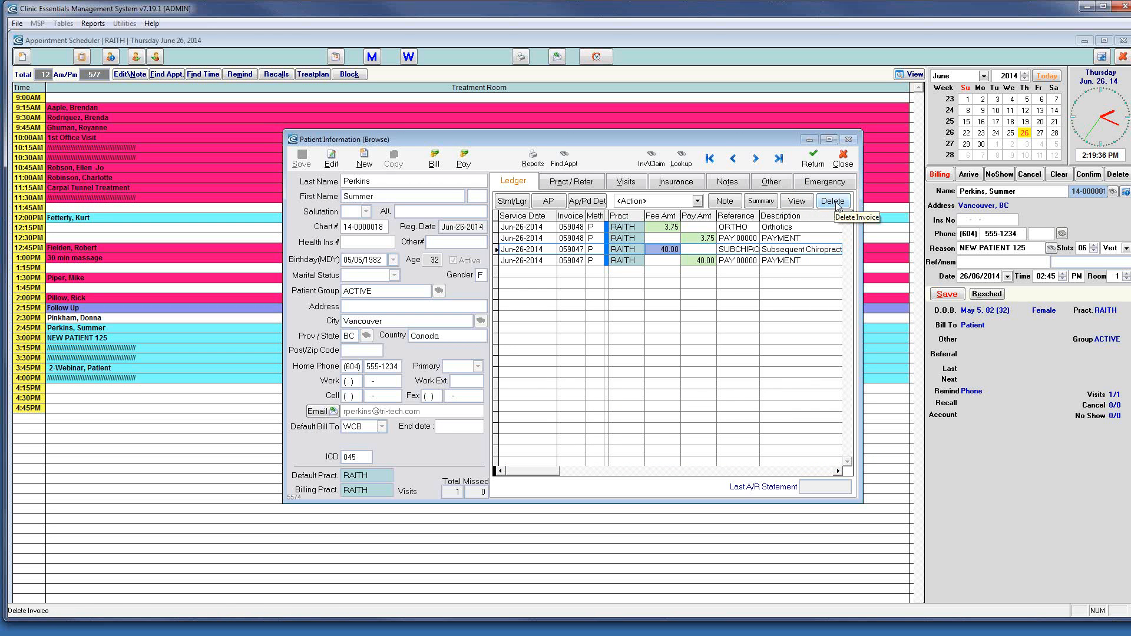
Delete invoice 059047's $40.00 payment and chiropractic fee, clearing the billed appointment status
left_click(783, 260)
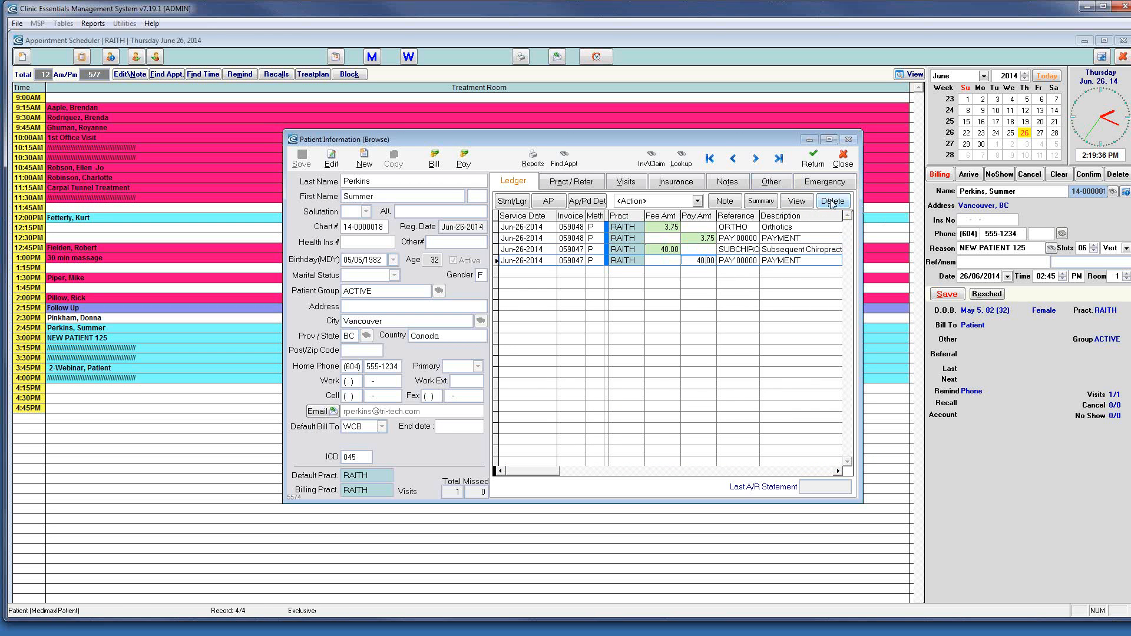
left_click(832, 202)
left_click(583, 362)
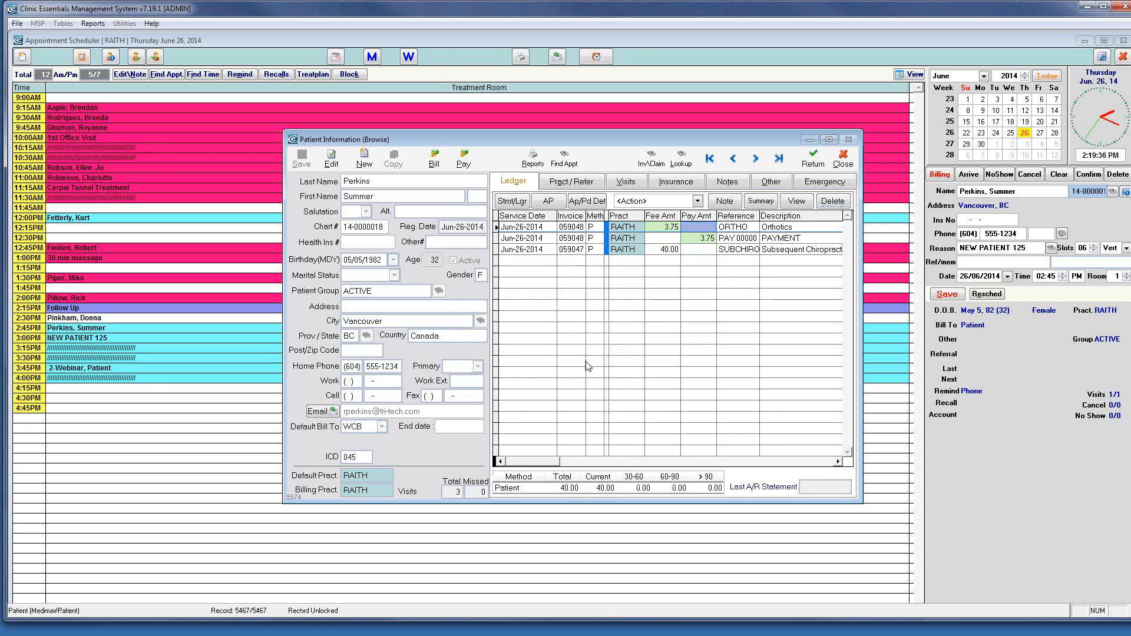
left_click(675, 249)
left_click(833, 201)
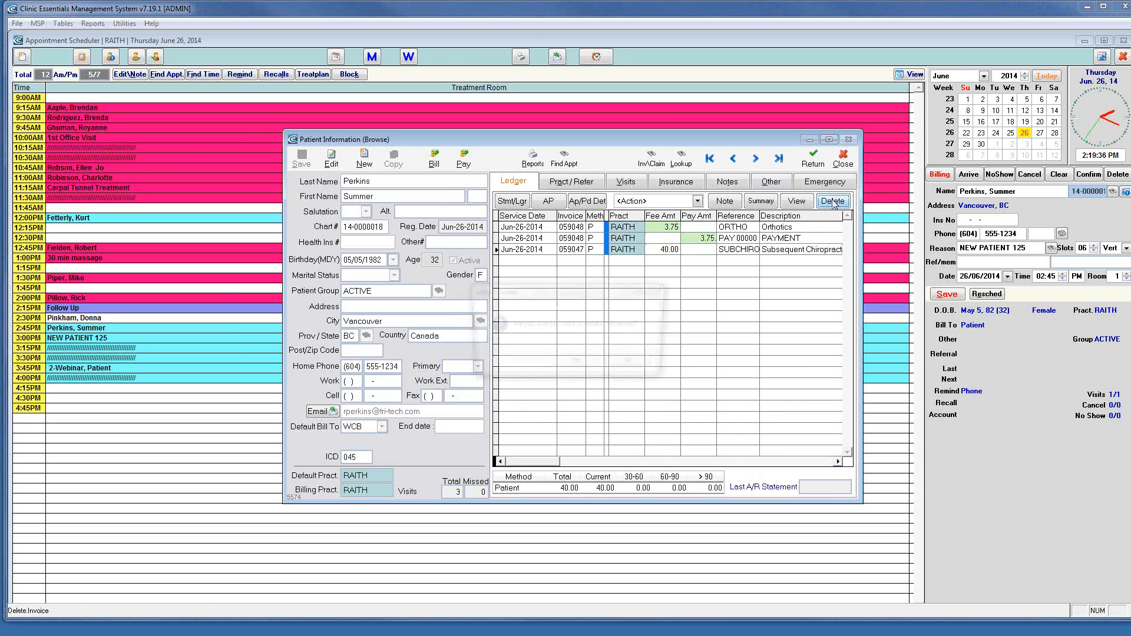
left_click(577, 364)
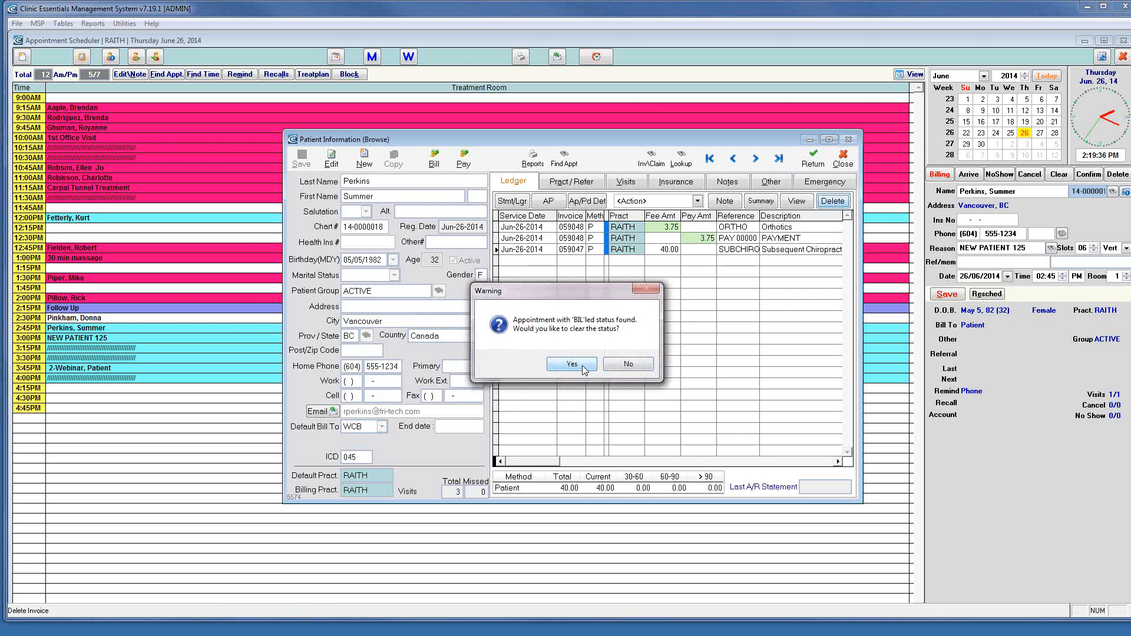
left_click(583, 364)
Check the ledger Action list, then select the remaining PAYMENT entry's fee amount
left_click(675, 238)
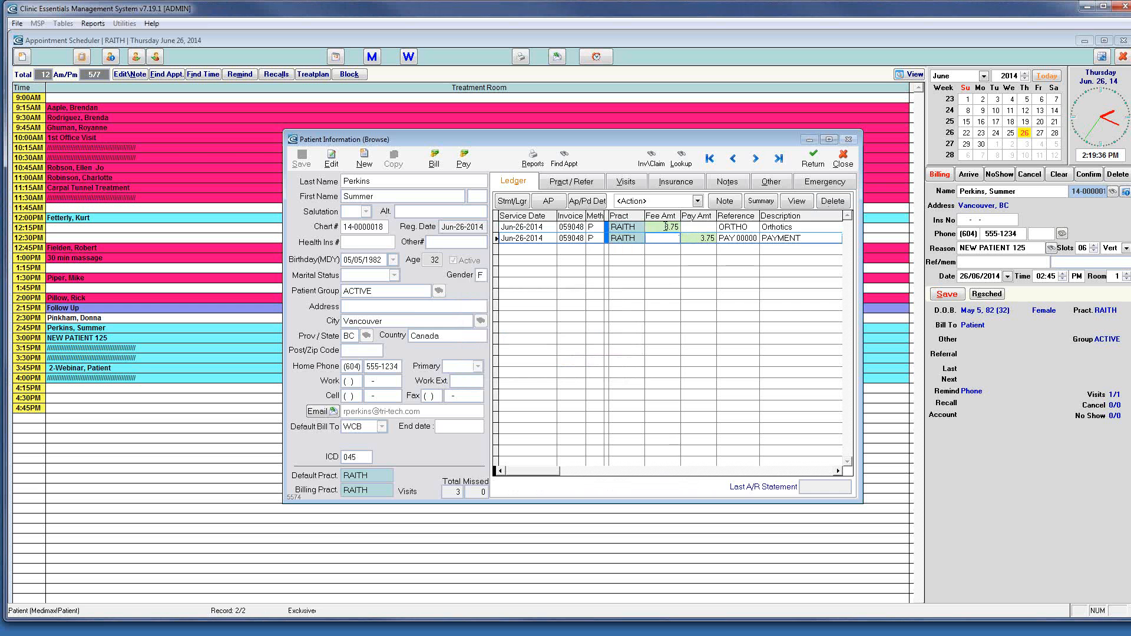
left_click(698, 202)
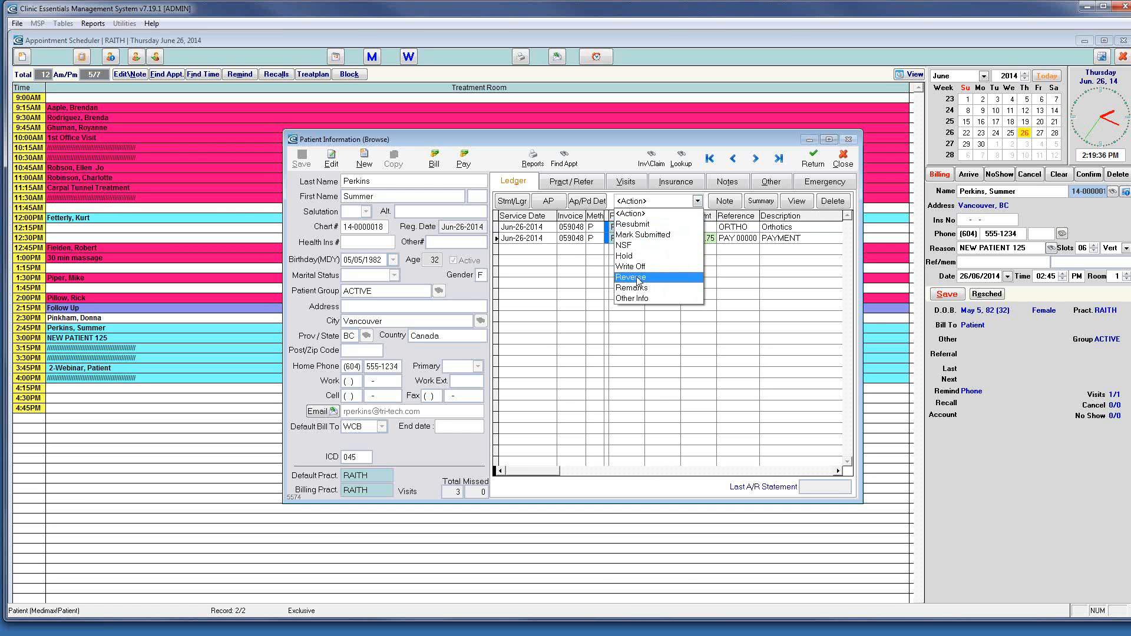
left_click(668, 326)
left_click(700, 235)
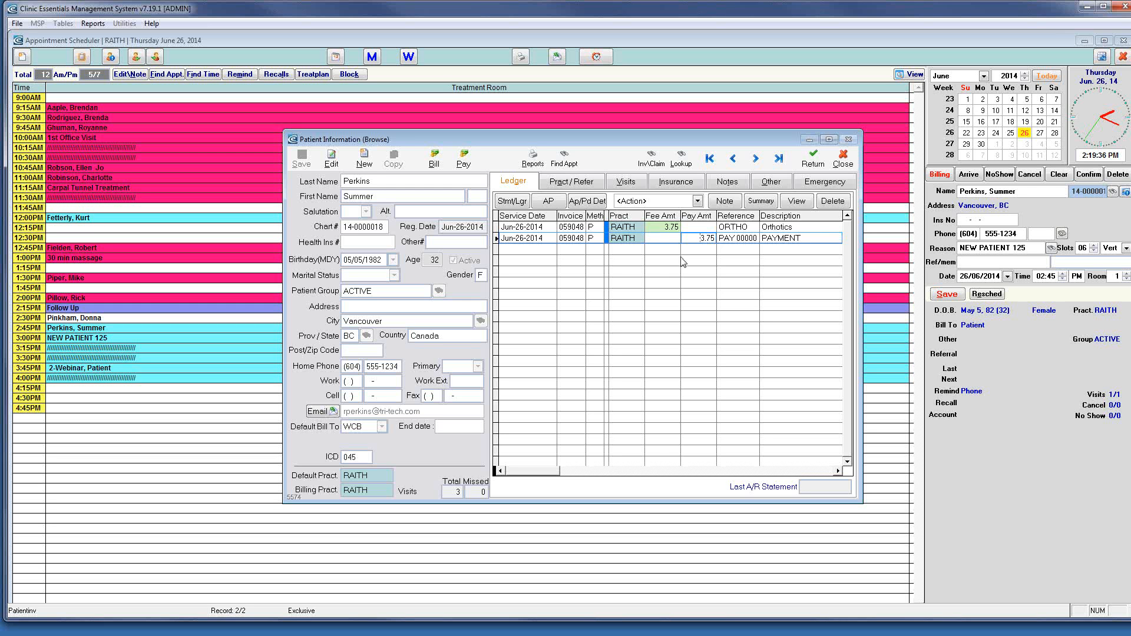
left_click(678, 240)
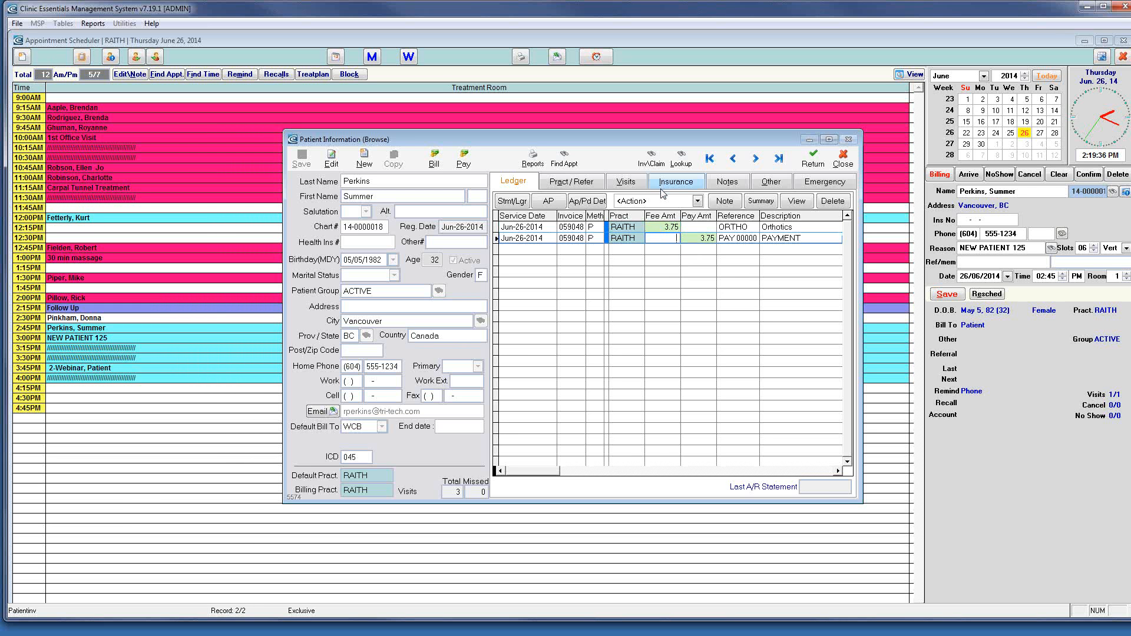
Put the record in edit mode keeping practitioner RAITH, then view the Visits page
left_click(581, 183)
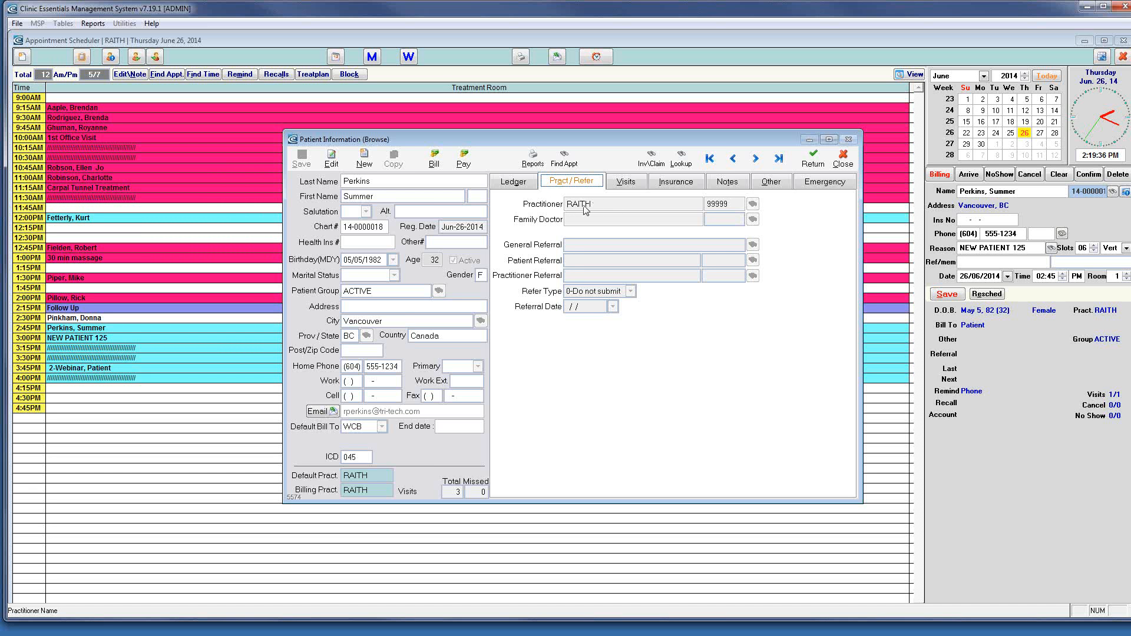
left_click(331, 159)
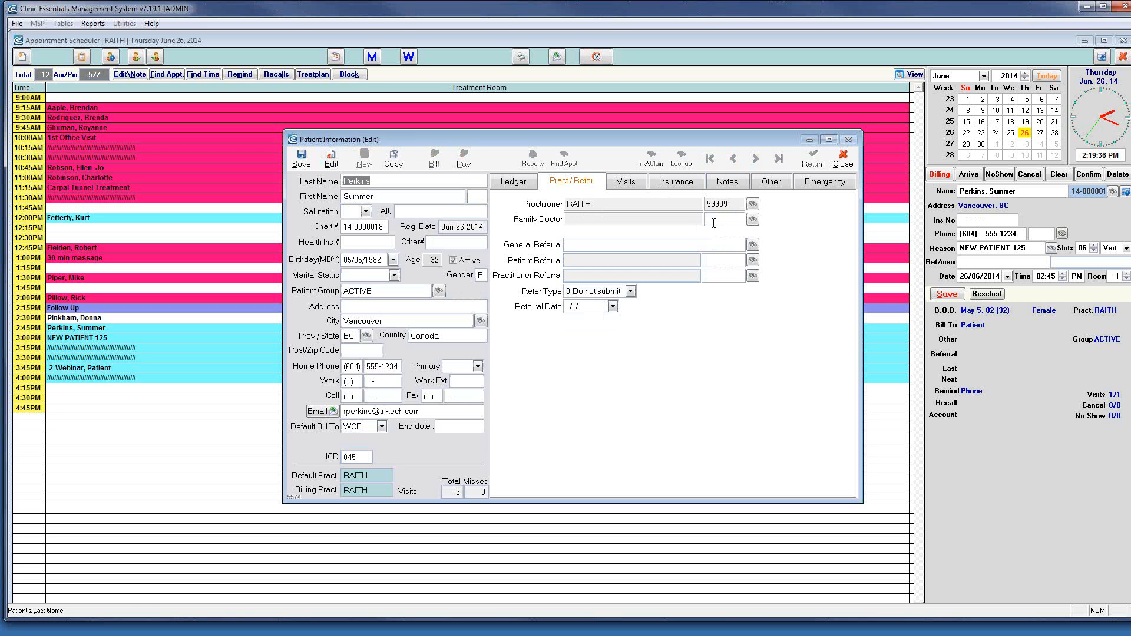
left_click(753, 204)
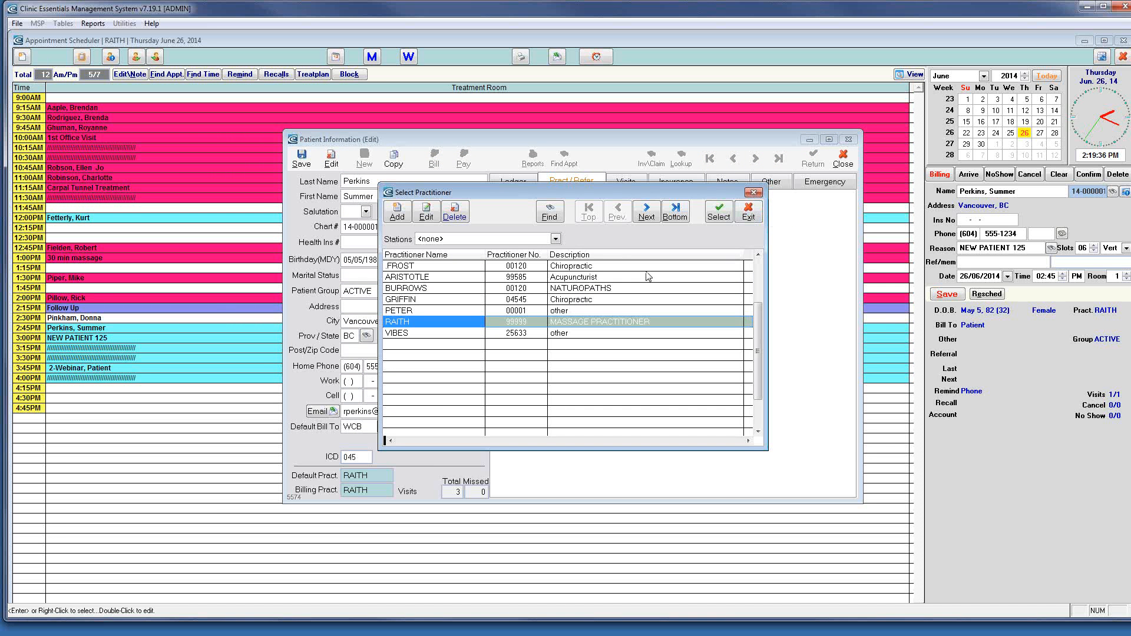
left_click(748, 212)
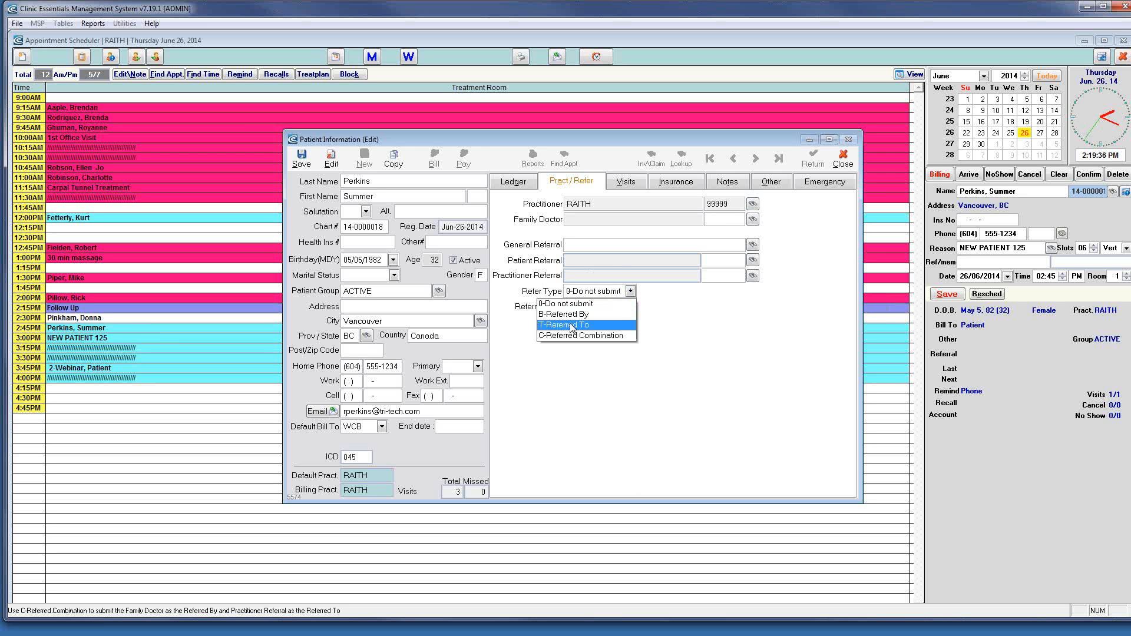
left_click(671, 314)
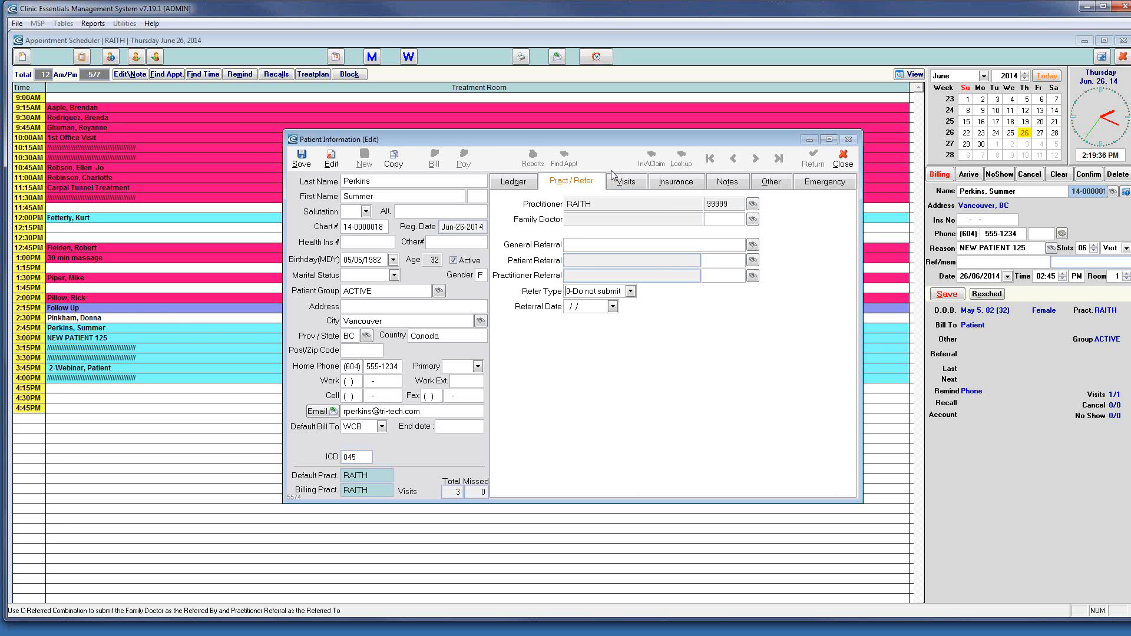
left_click(626, 182)
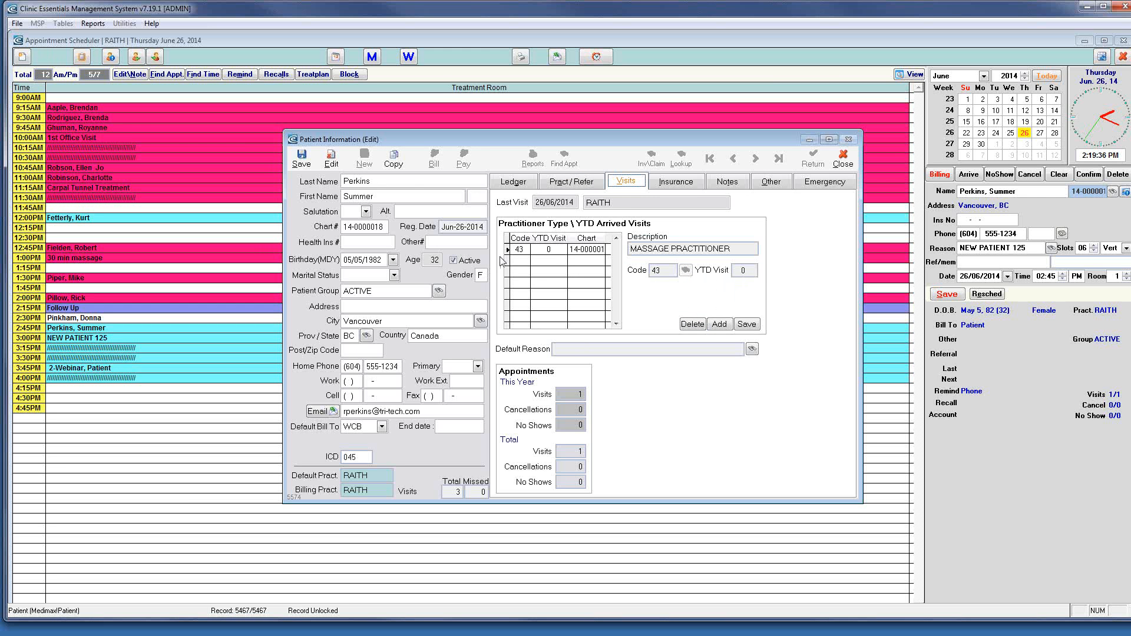
Change the massage practitioner's YTD visits to 2 and save it
left_click(748, 271)
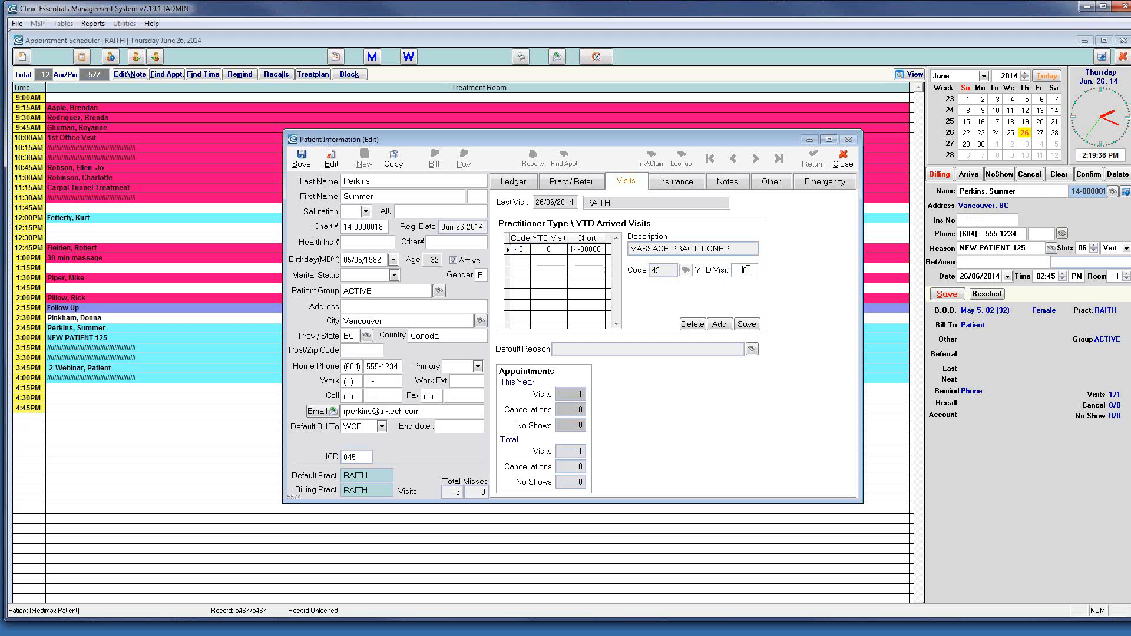
left_click_drag(736, 270, 760, 268)
type("2")
left_click(746, 326)
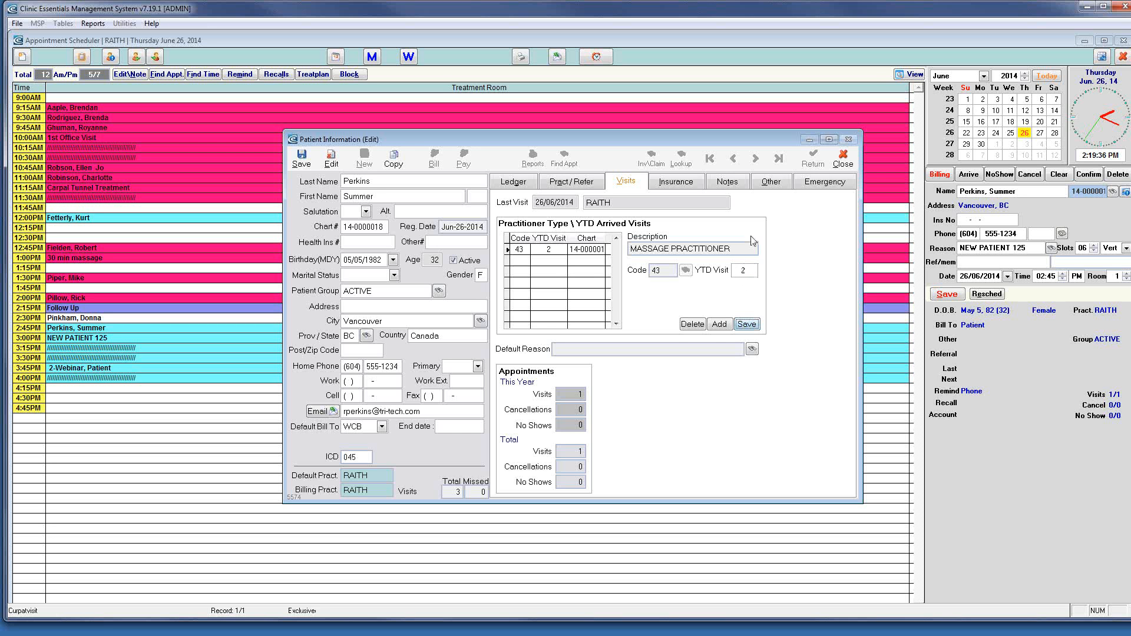
left_click(674, 184)
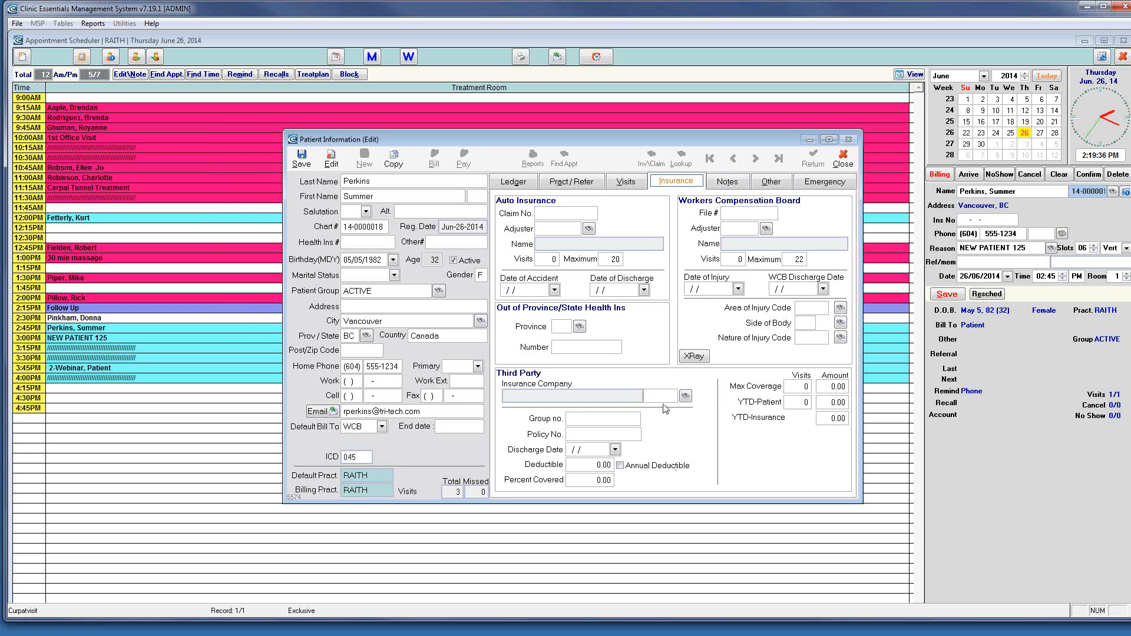
Set Blue Cross as the third-party insurance company and save the patient record
left_click(683, 397)
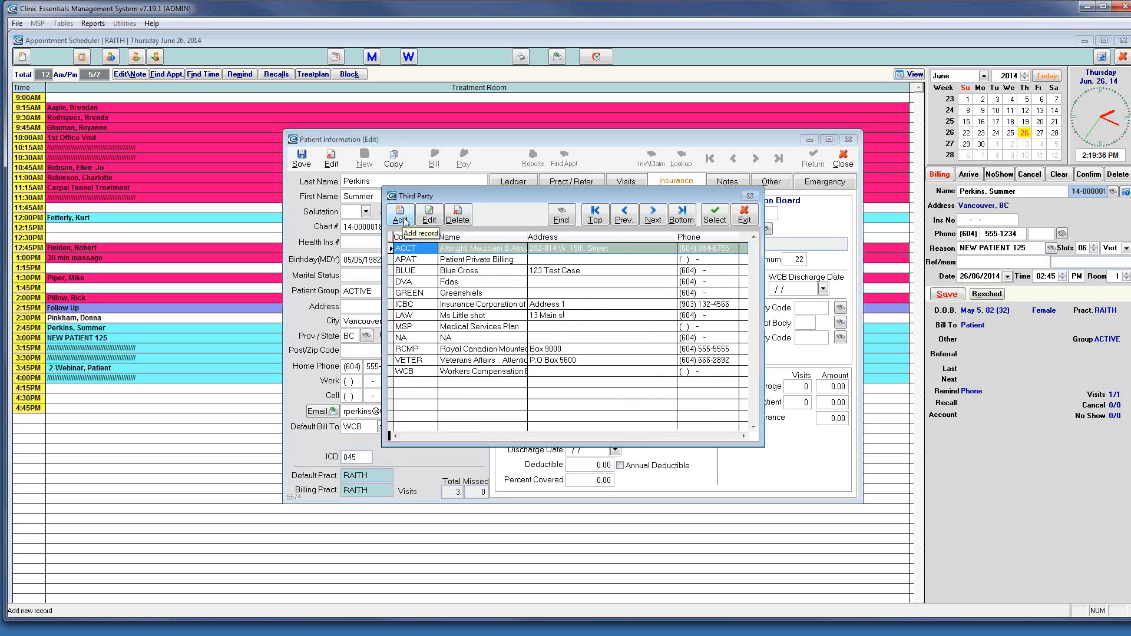
left_click(477, 273)
key("Return")
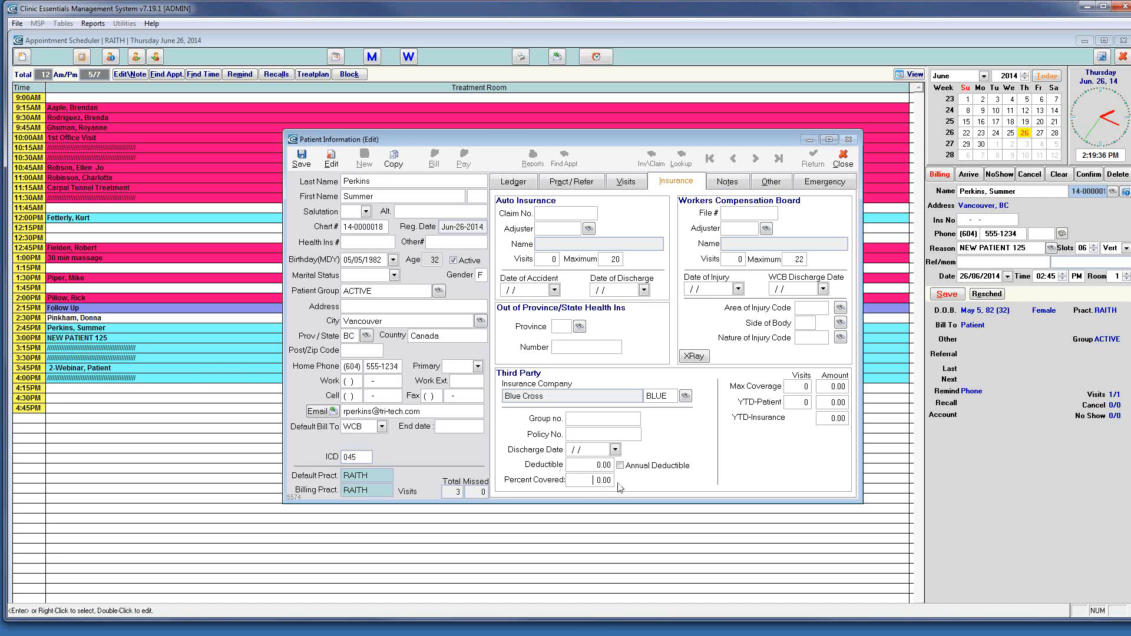
left_click(628, 184)
left_click(579, 184)
left_click(525, 183)
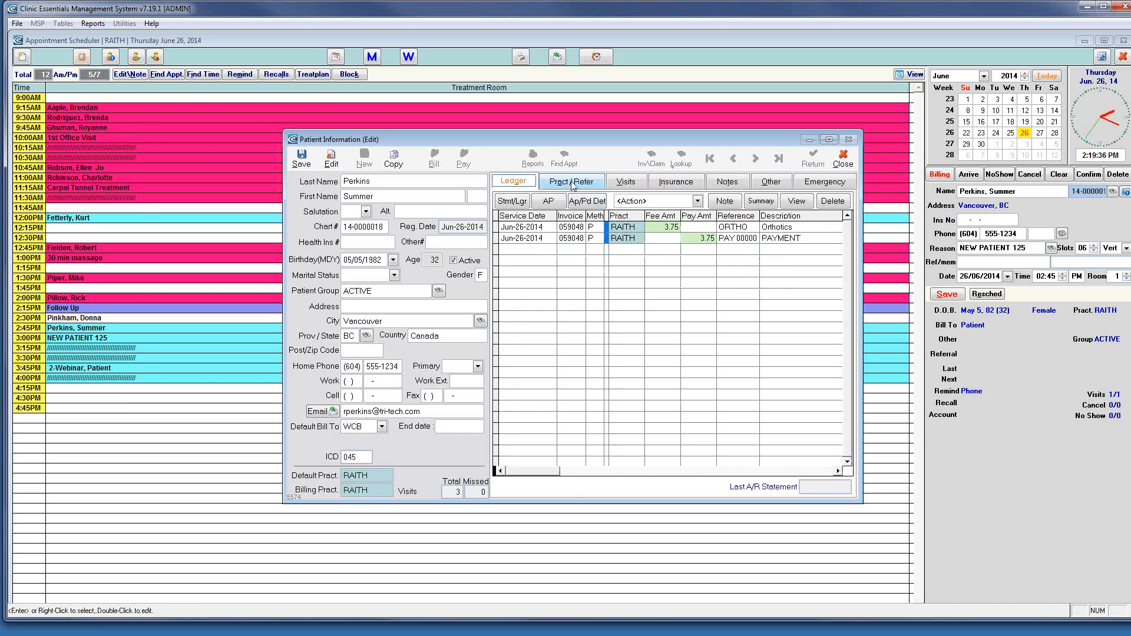
left_click(301, 158)
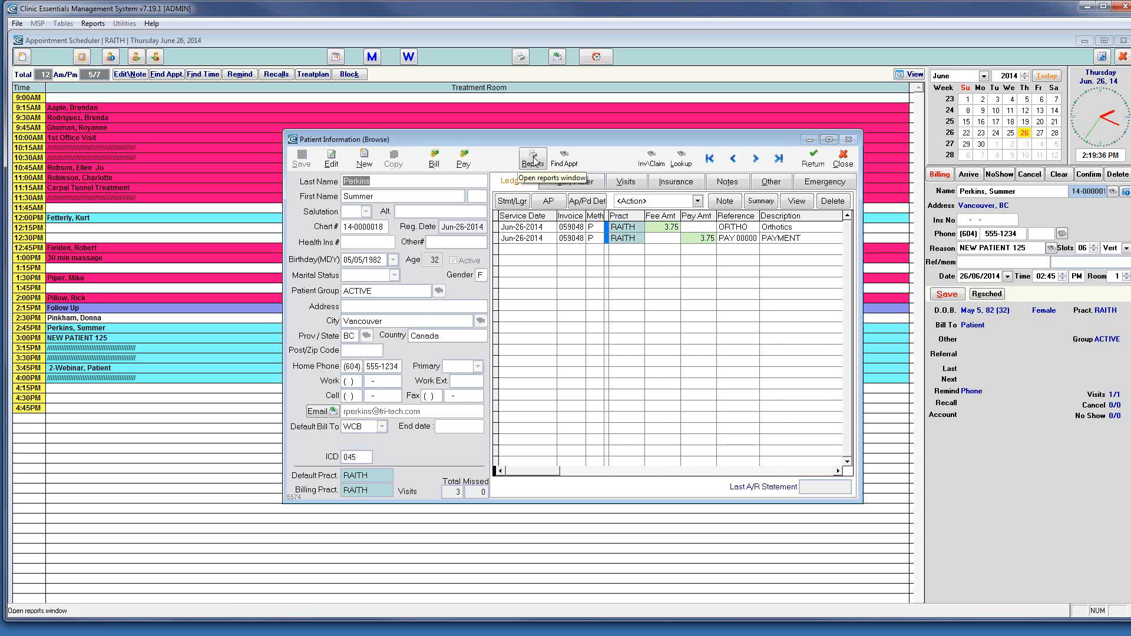
Preview the Daily Charges & Receipts end-of-day report full screen, excluding Appointment Statistics Detailed, then exit Reports
left_click(534, 159)
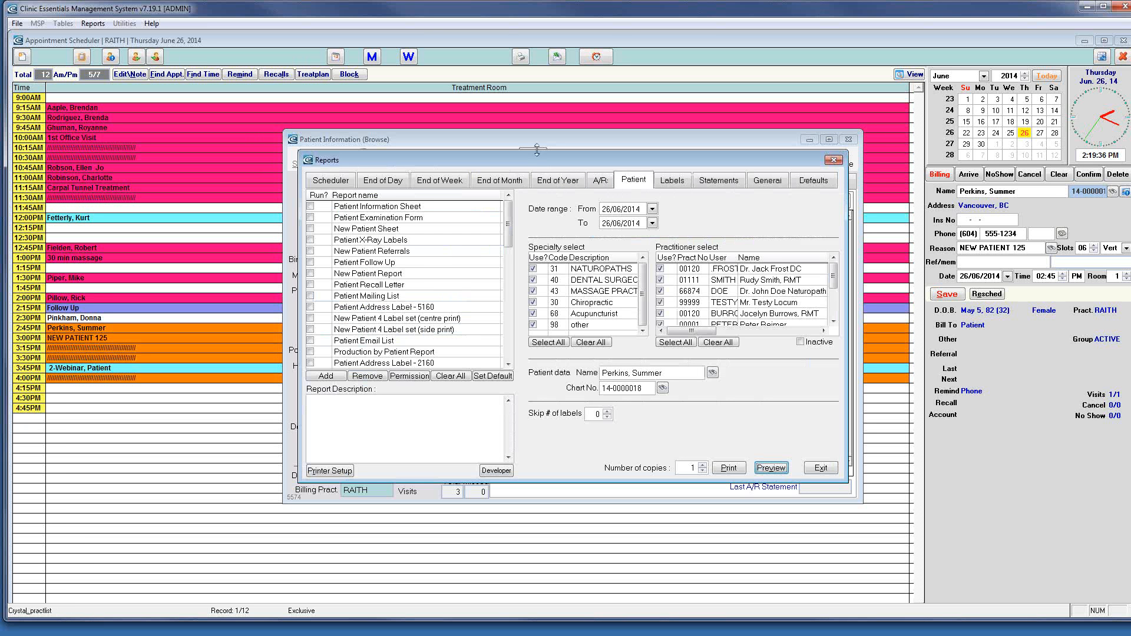
left_click(394, 186)
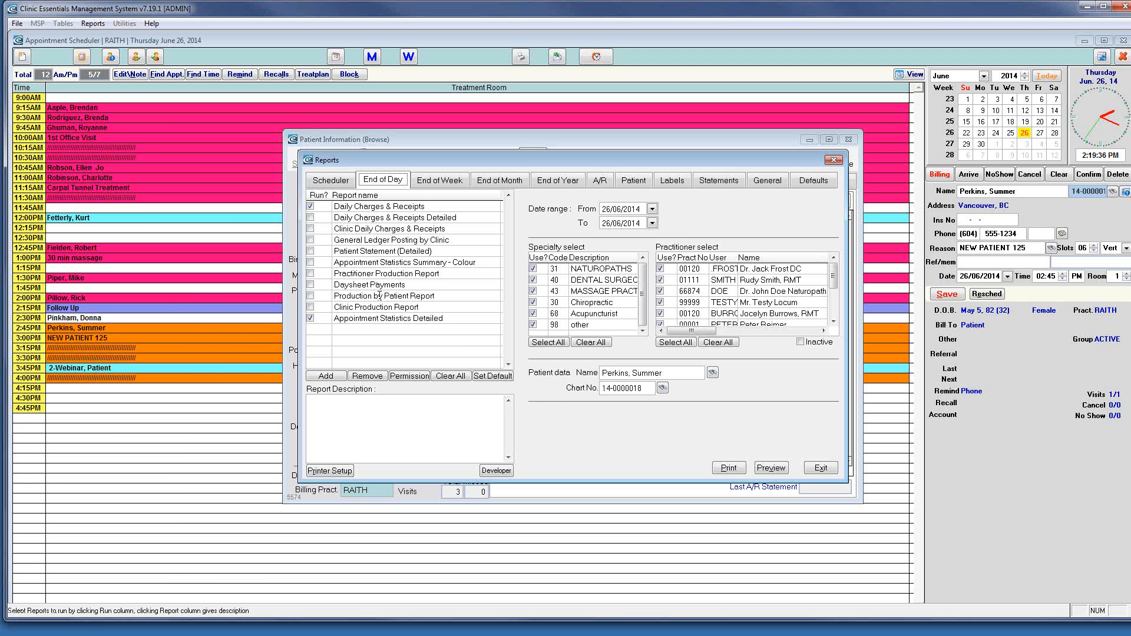
left_click(311, 318)
left_click(771, 467)
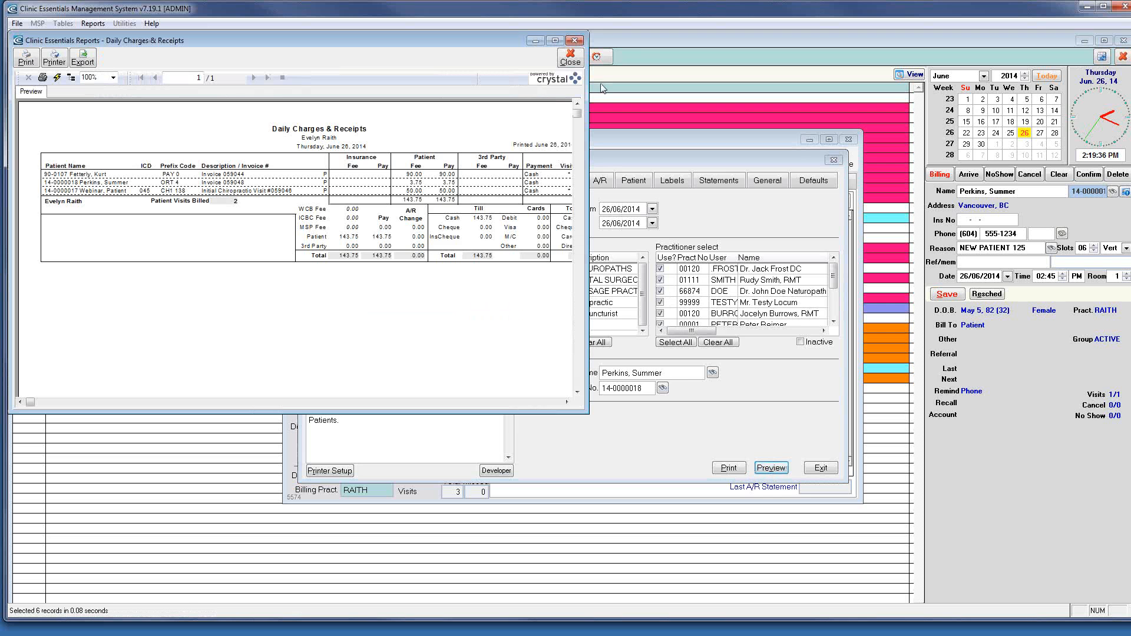
left_click(555, 40)
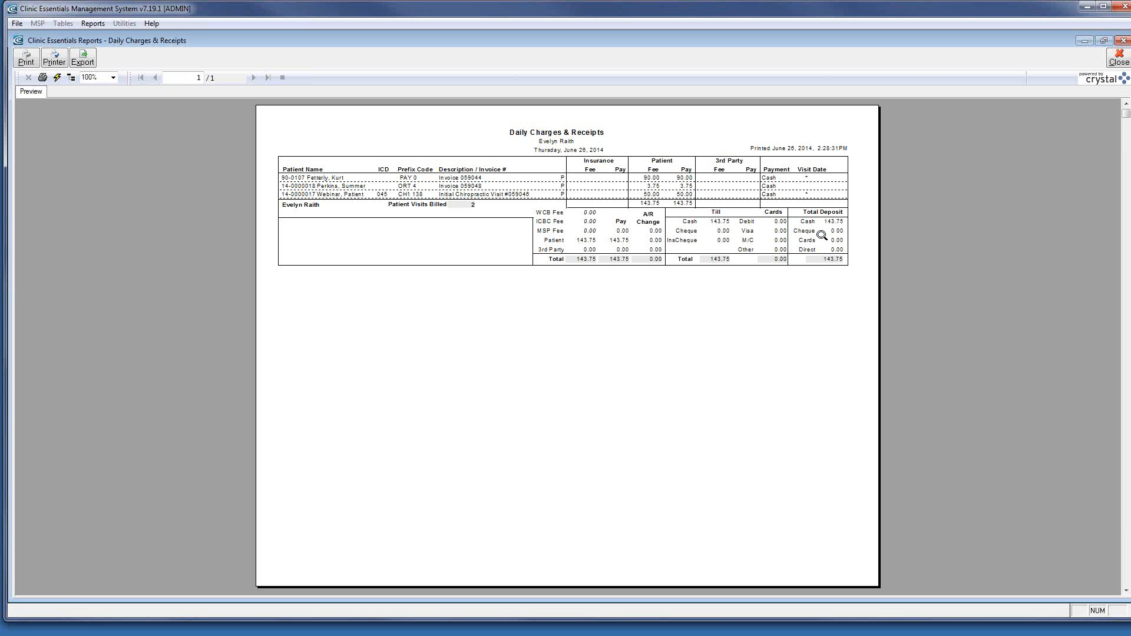
left_click(1120, 59)
left_click(821, 464)
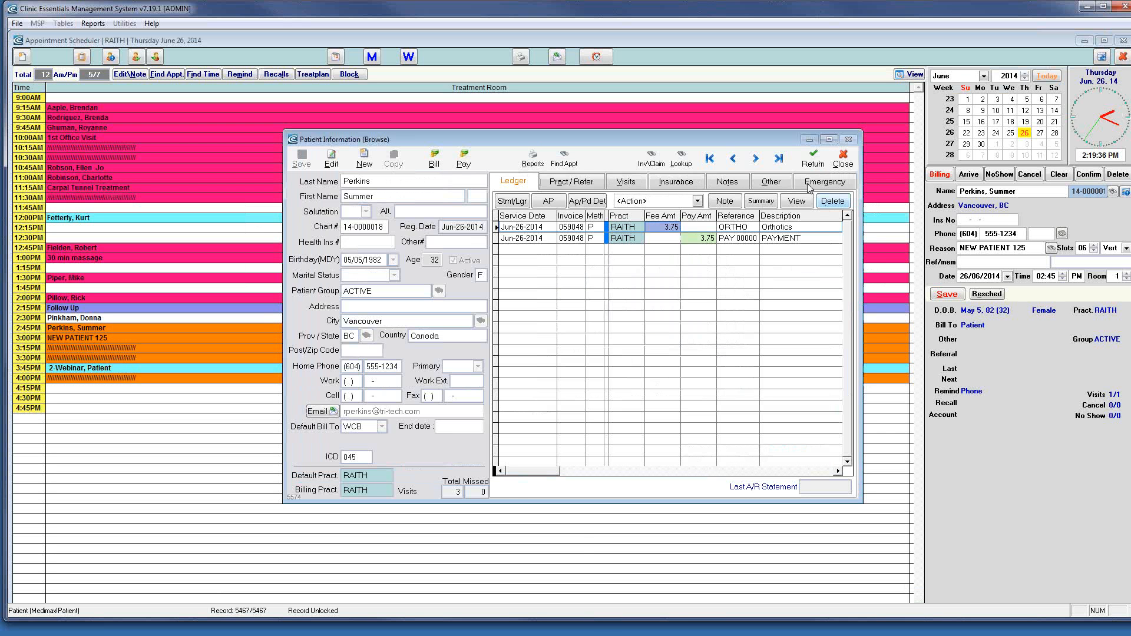
Change the $3.75 payment on invoice 059048 from Cash to Debit and save it
left_click(704, 237)
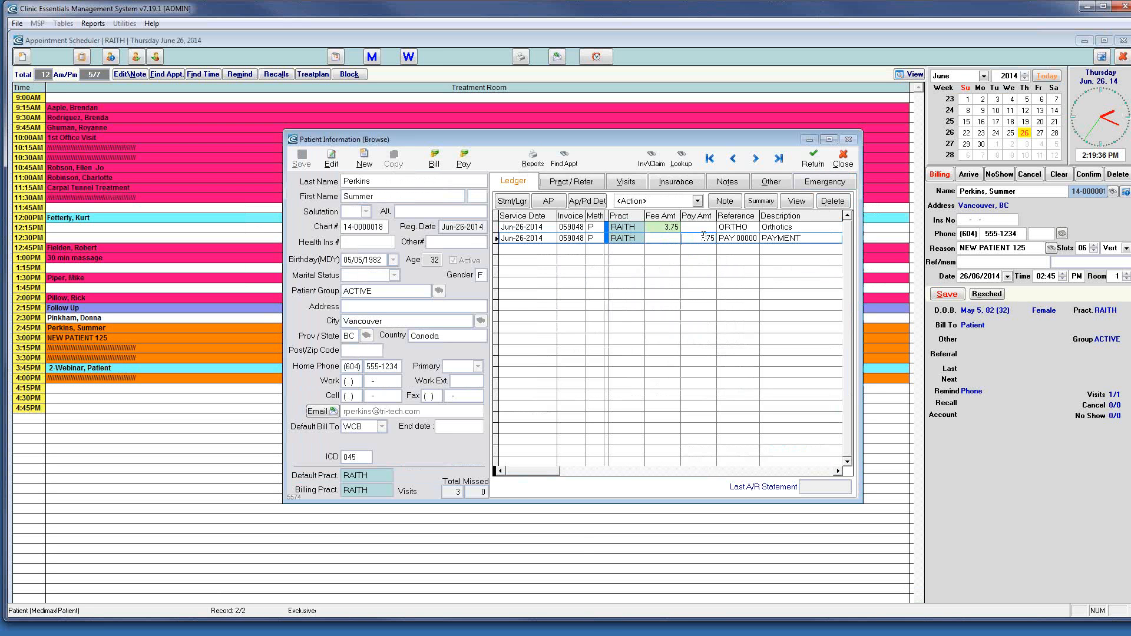
left_click(803, 204)
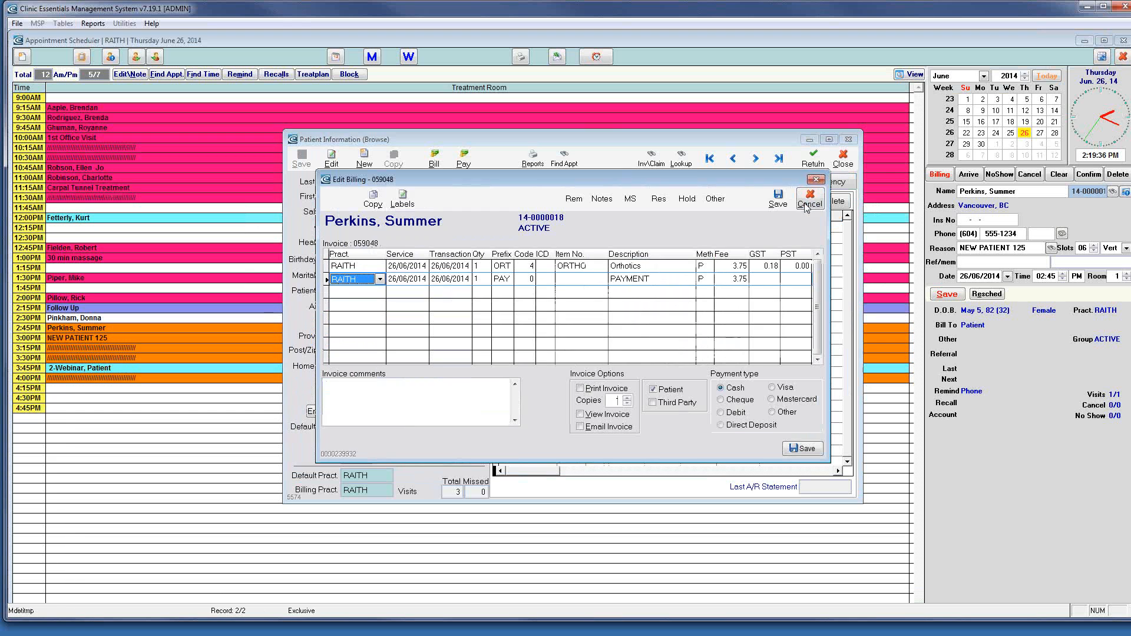
left_click(740, 280)
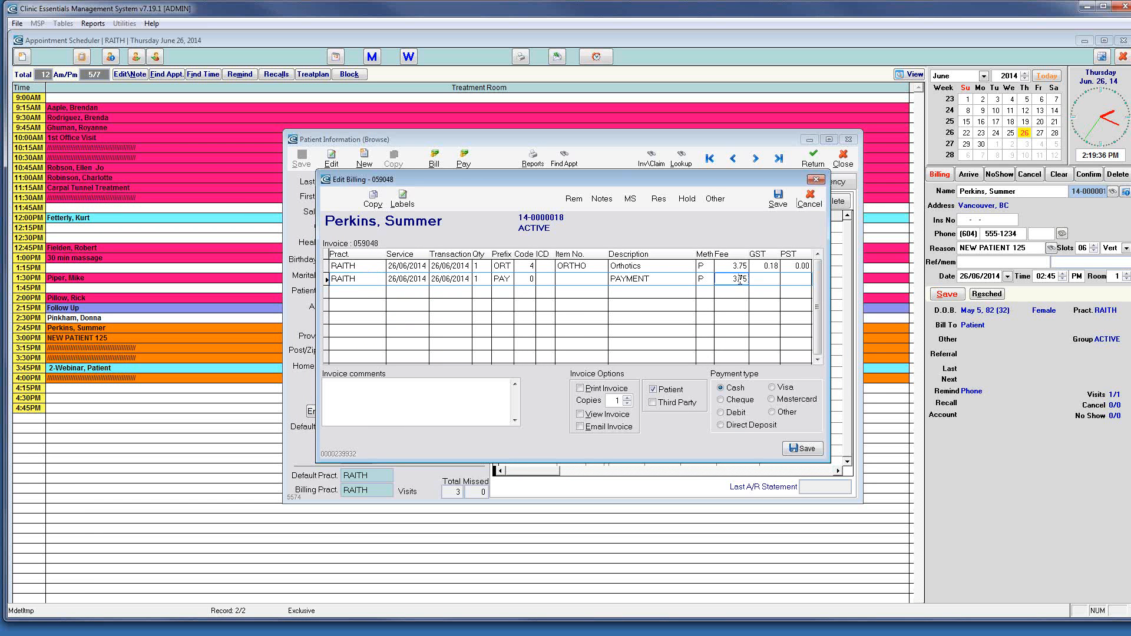
left_click(728, 412)
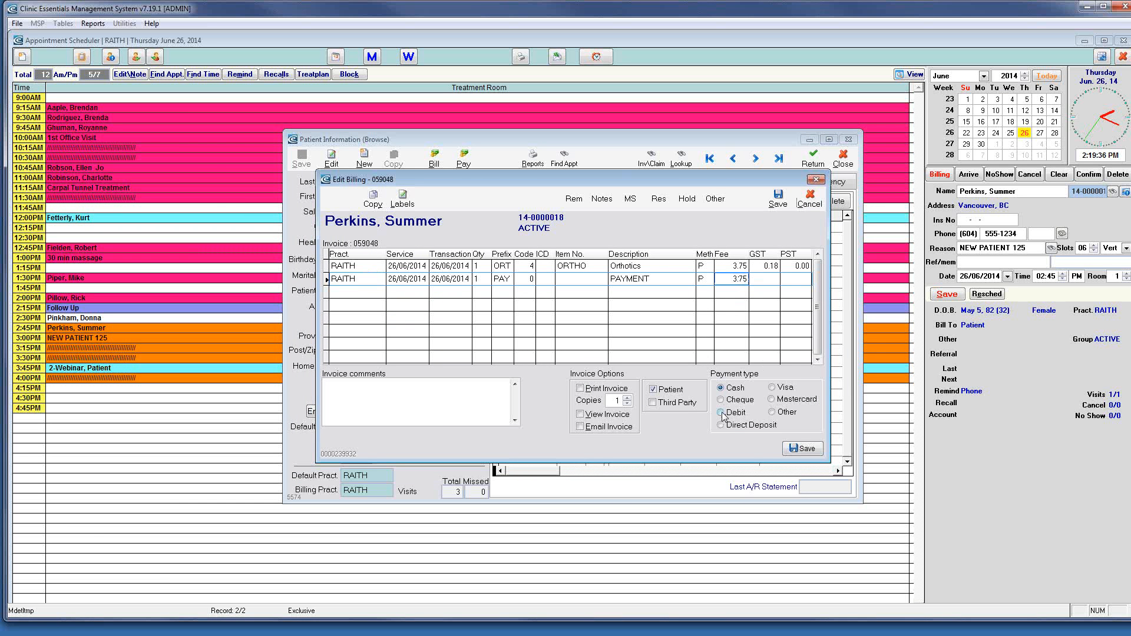
left_click(802, 449)
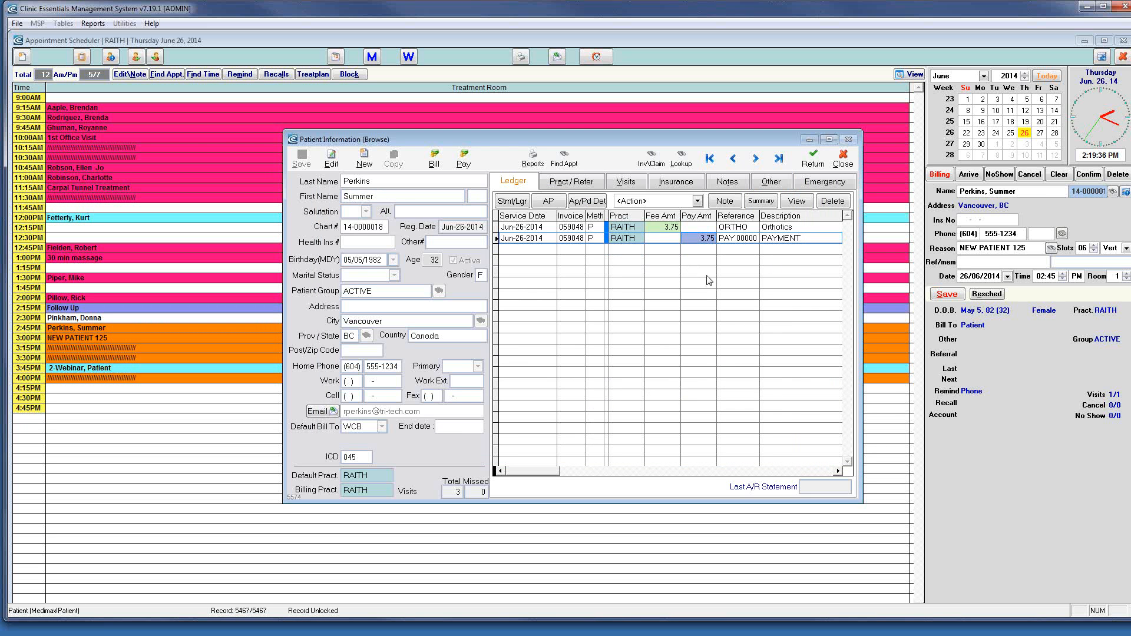
Review the Pract/Refer, Visits and Ledger tabs, then close the patient record
left_click(587, 185)
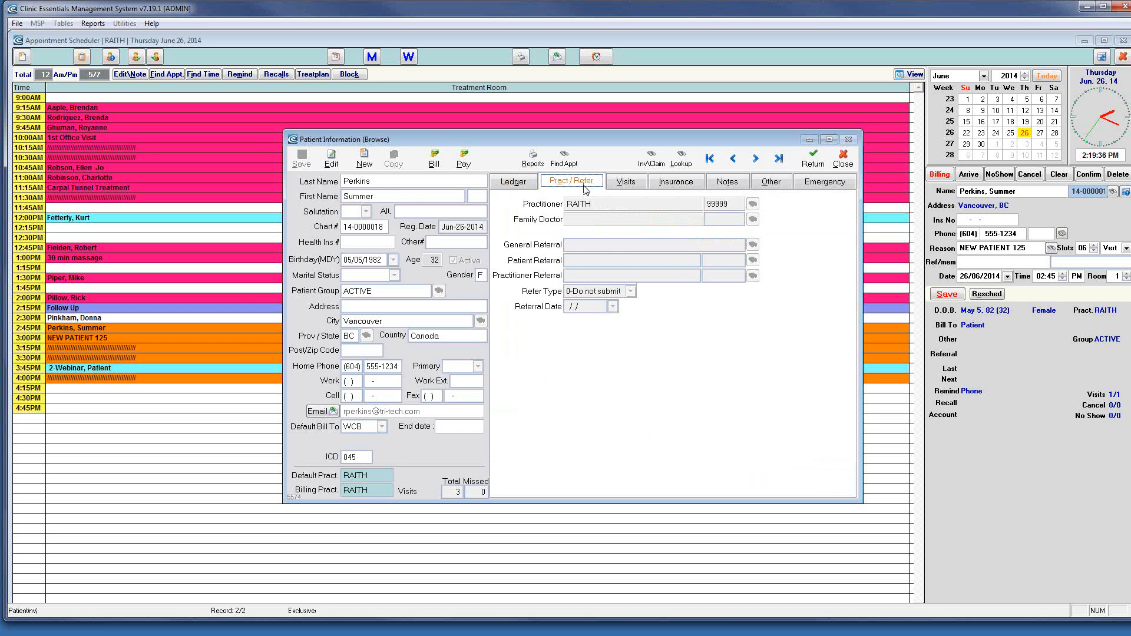
left_click(620, 184)
left_click(514, 185)
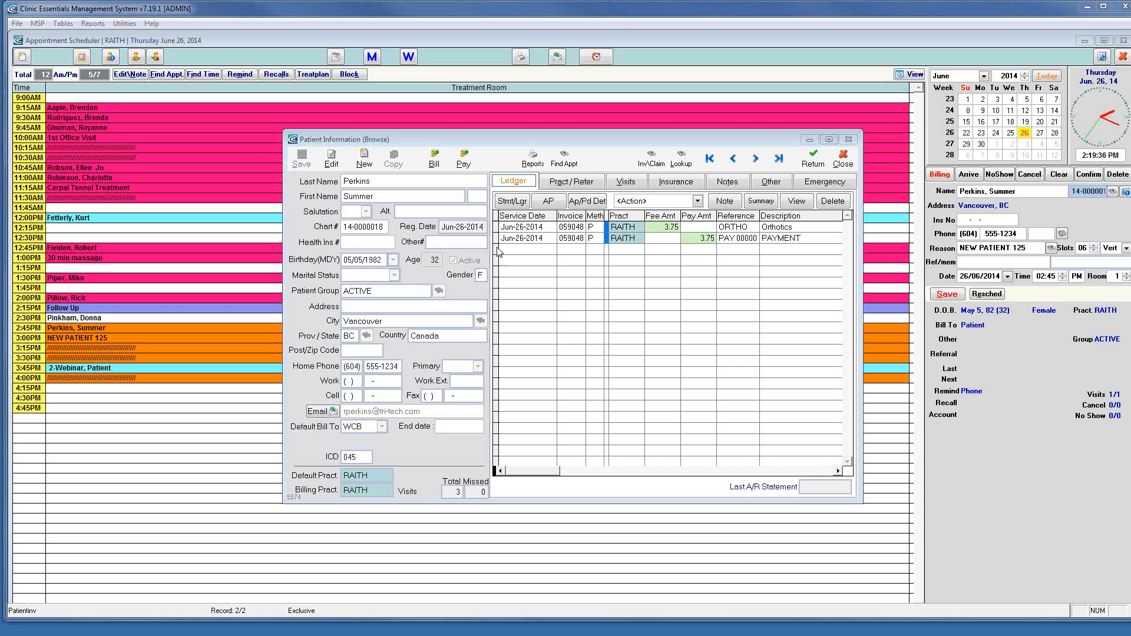
left_click(843, 160)
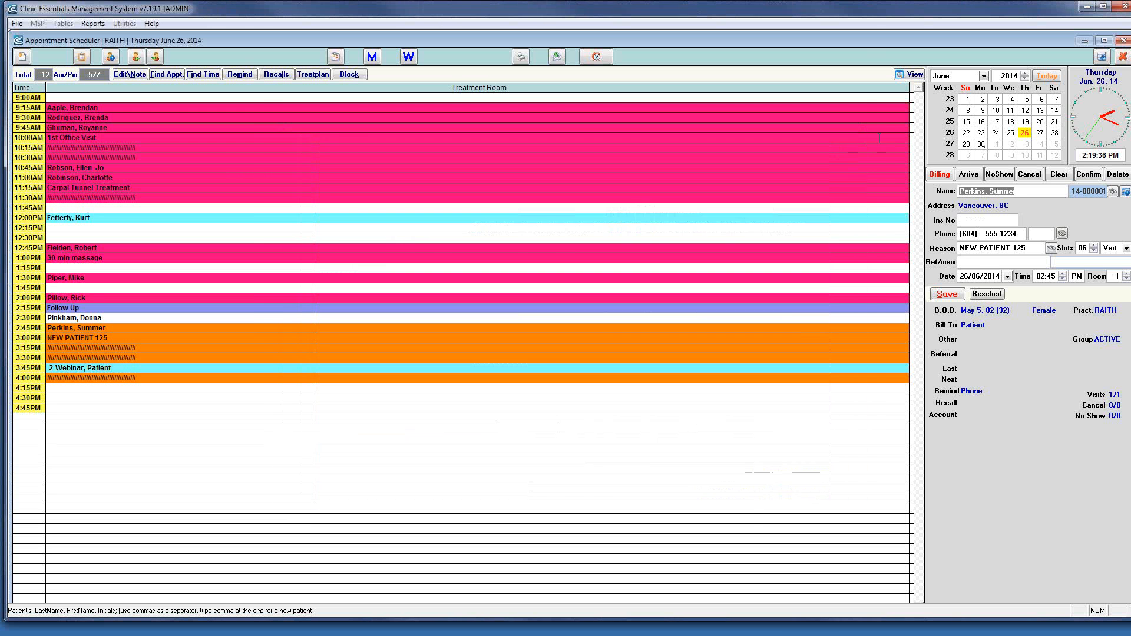
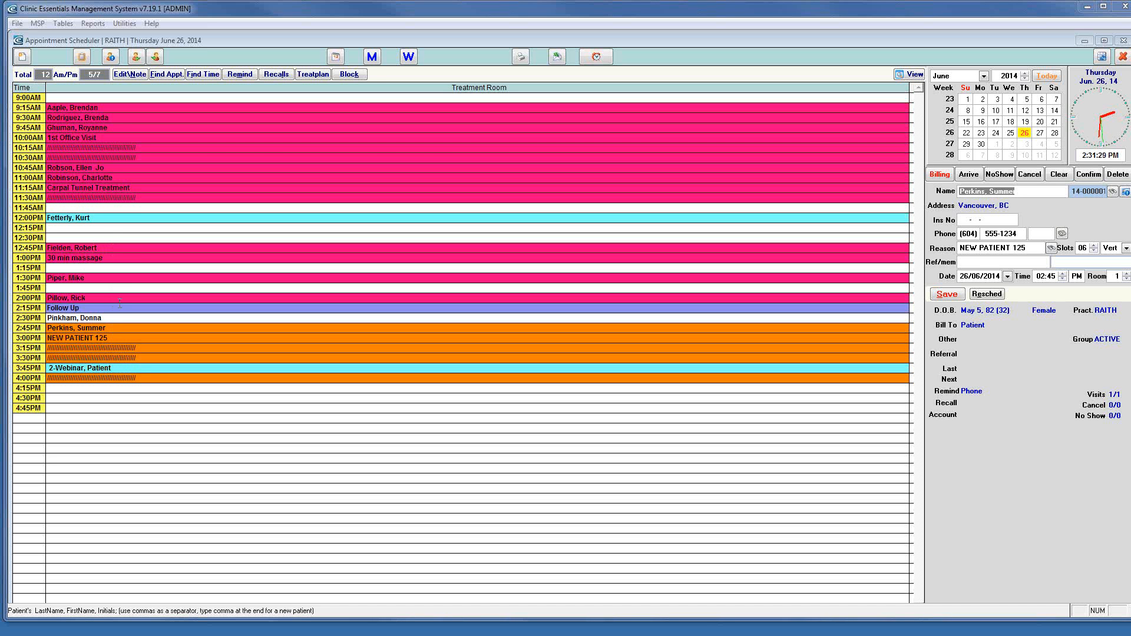
Cancel the patient's 2:00 PM follow-up appointment on June 26, 2014, confirming the prompt
left_click(120, 298)
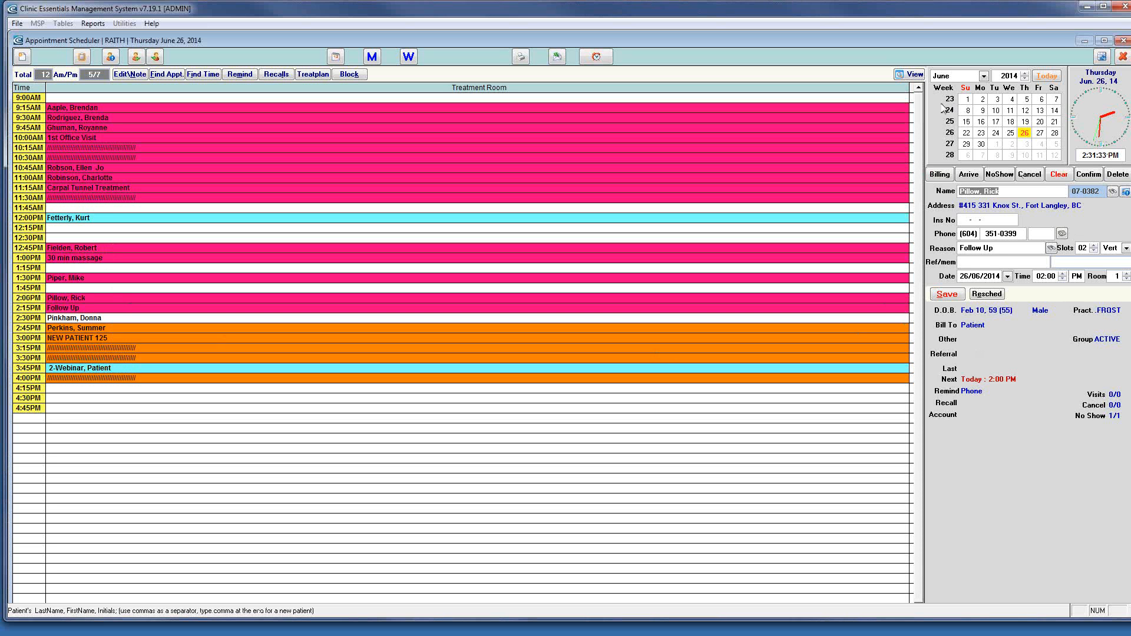
left_click_drag(878, 11, 865, 10)
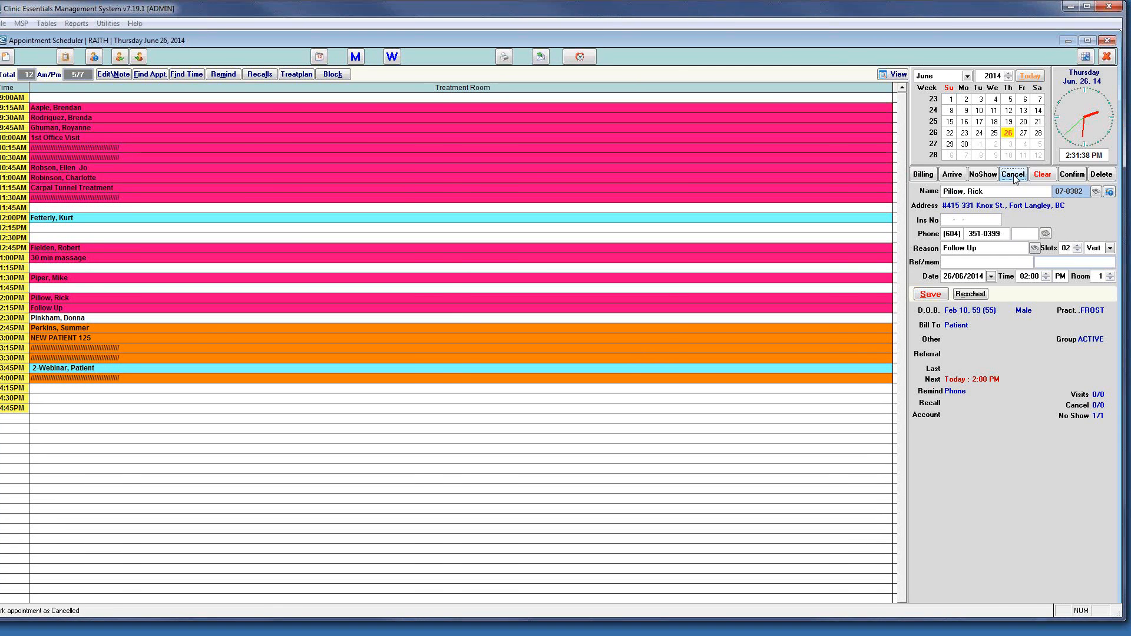
left_click(1013, 175)
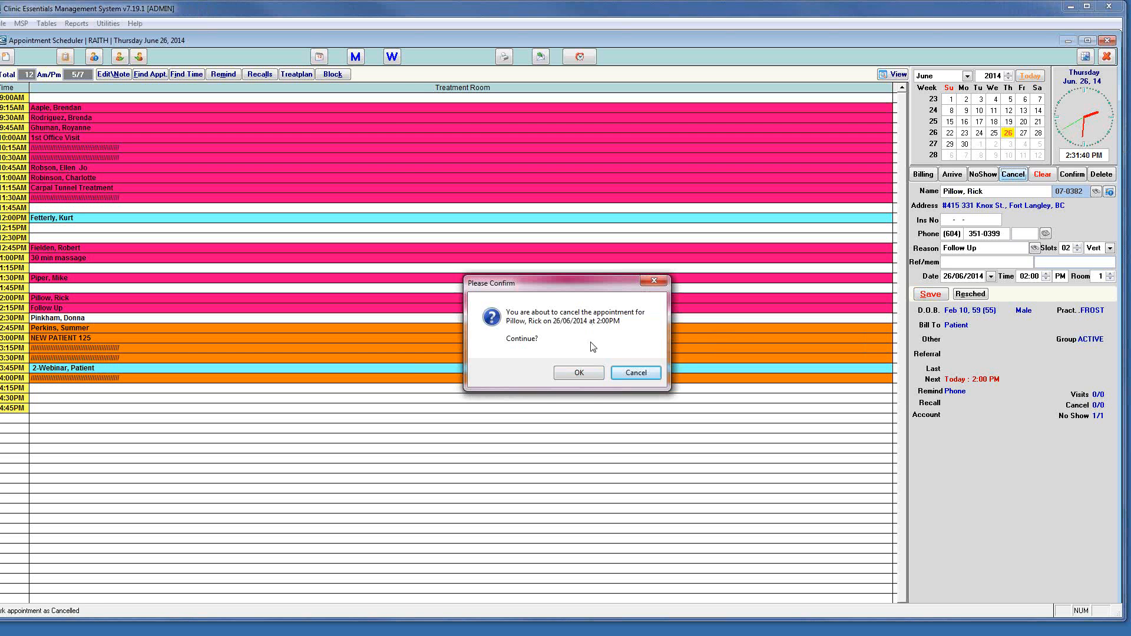
left_click(593, 371)
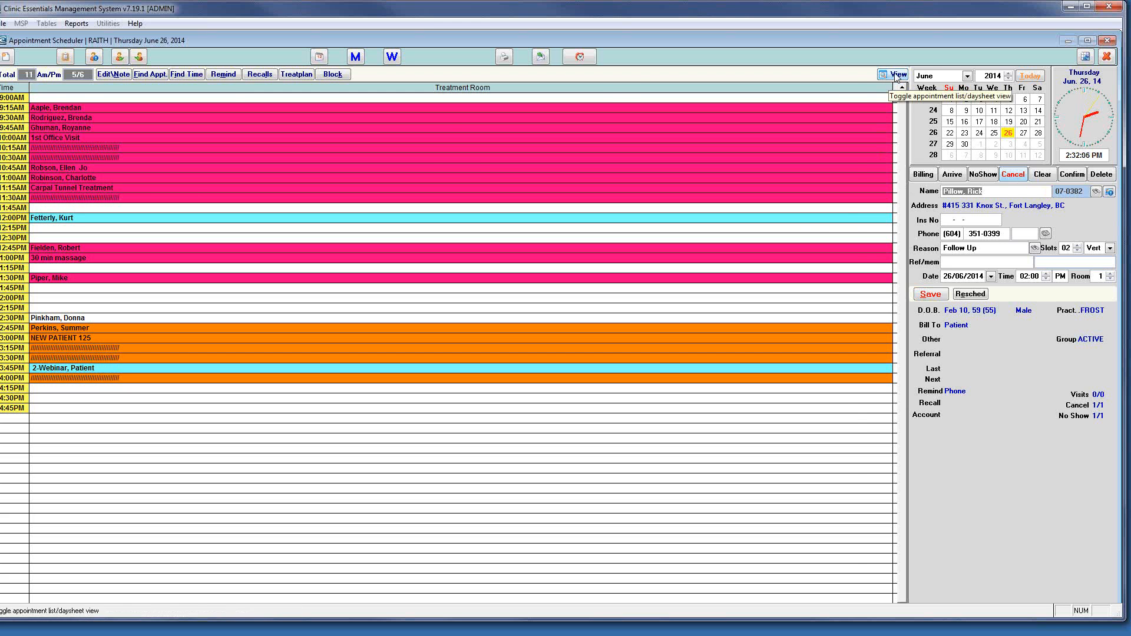
left_click(898, 77)
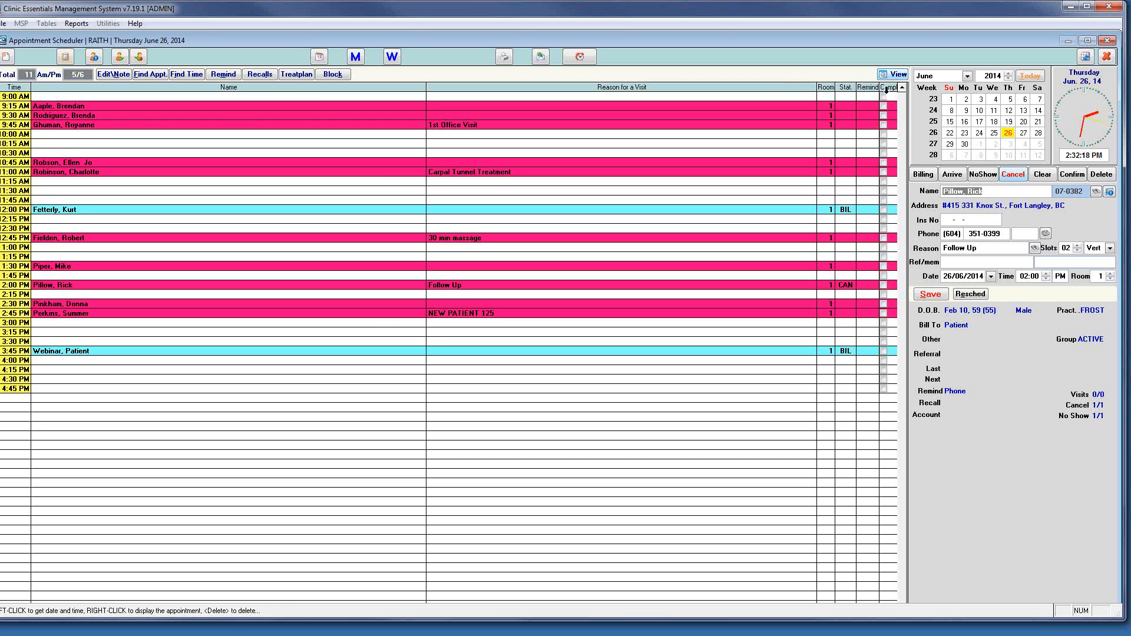
left_click(898, 74)
left_click(898, 75)
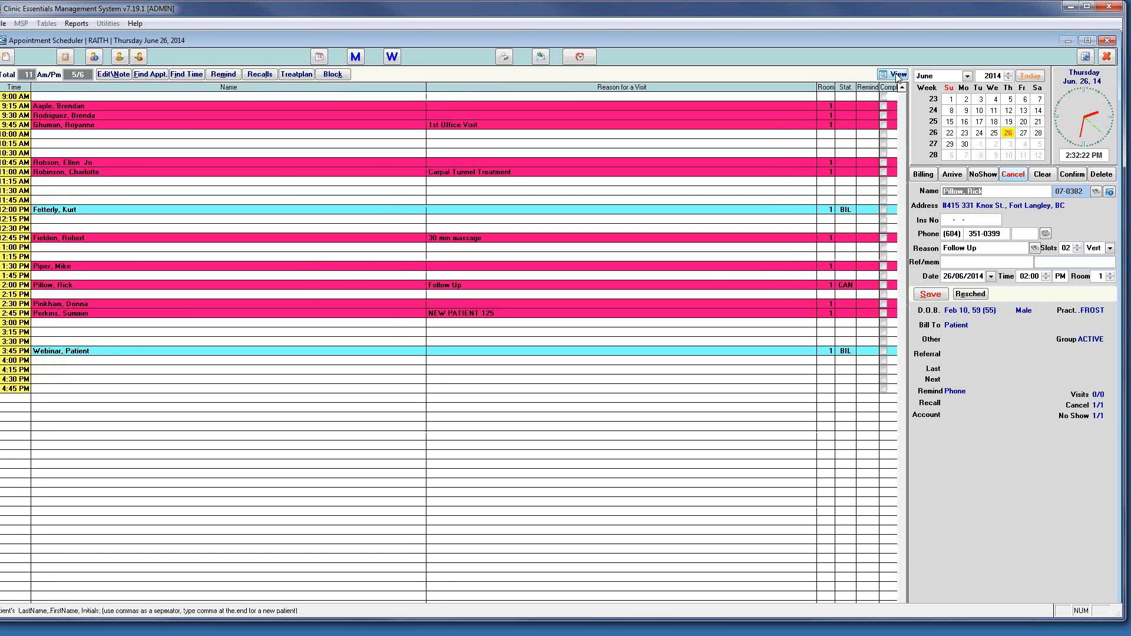
left_click(897, 74)
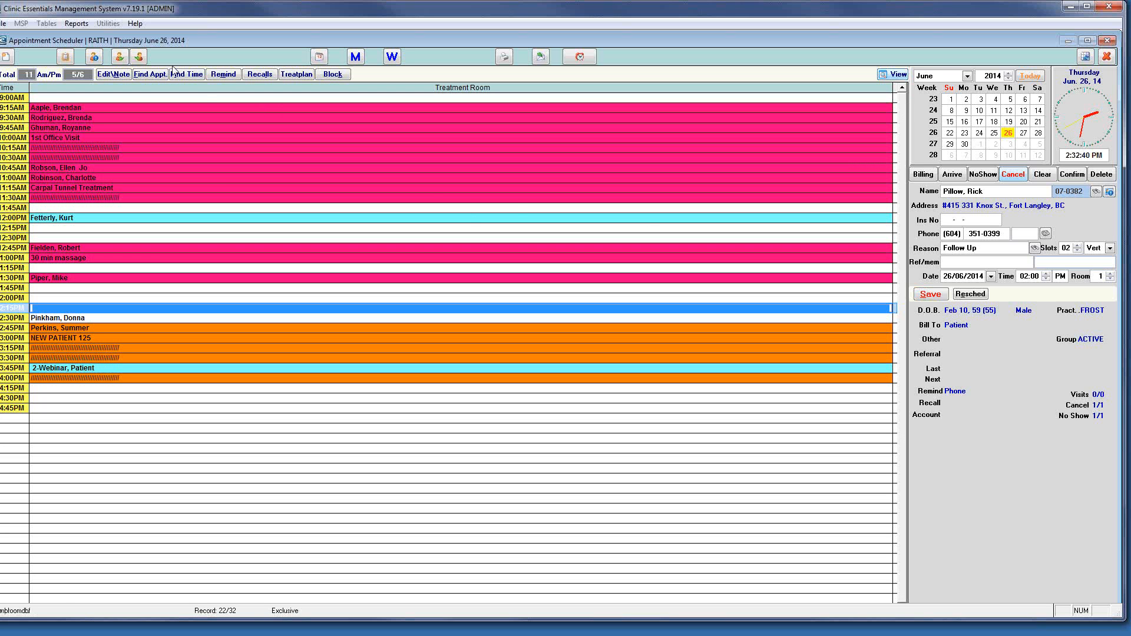
Look over the practitioner list, then open the patient's full information record
left_click(94, 59)
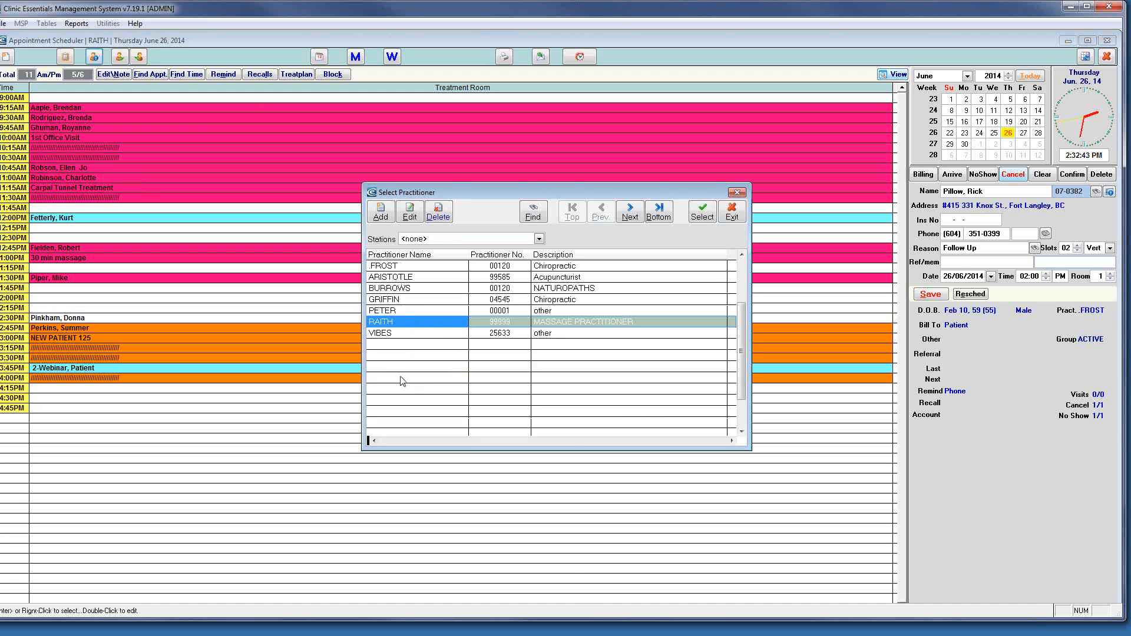
left_click(735, 212)
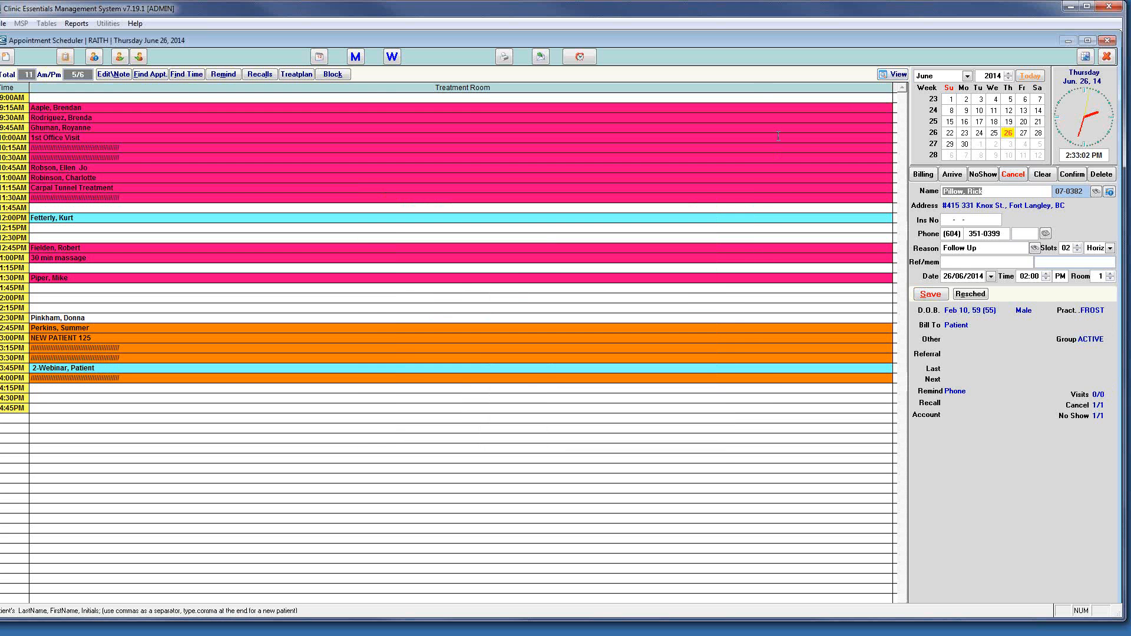
double_click(996, 190)
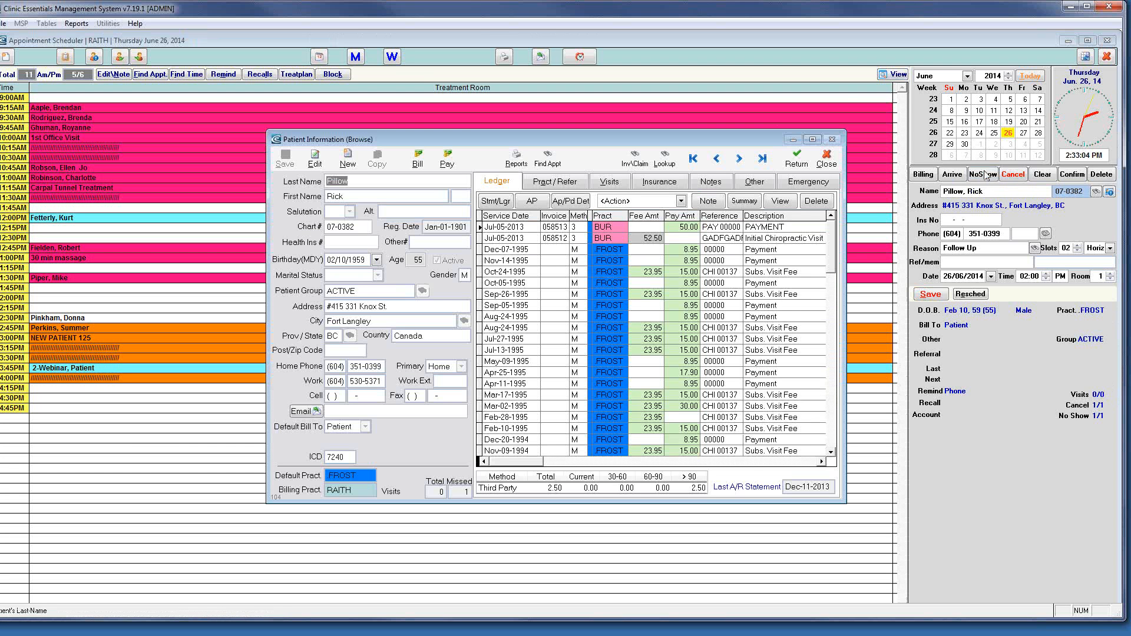
Show the patient's practitioner and referral details, with FROST as assigned practitioner
left_click(573, 183)
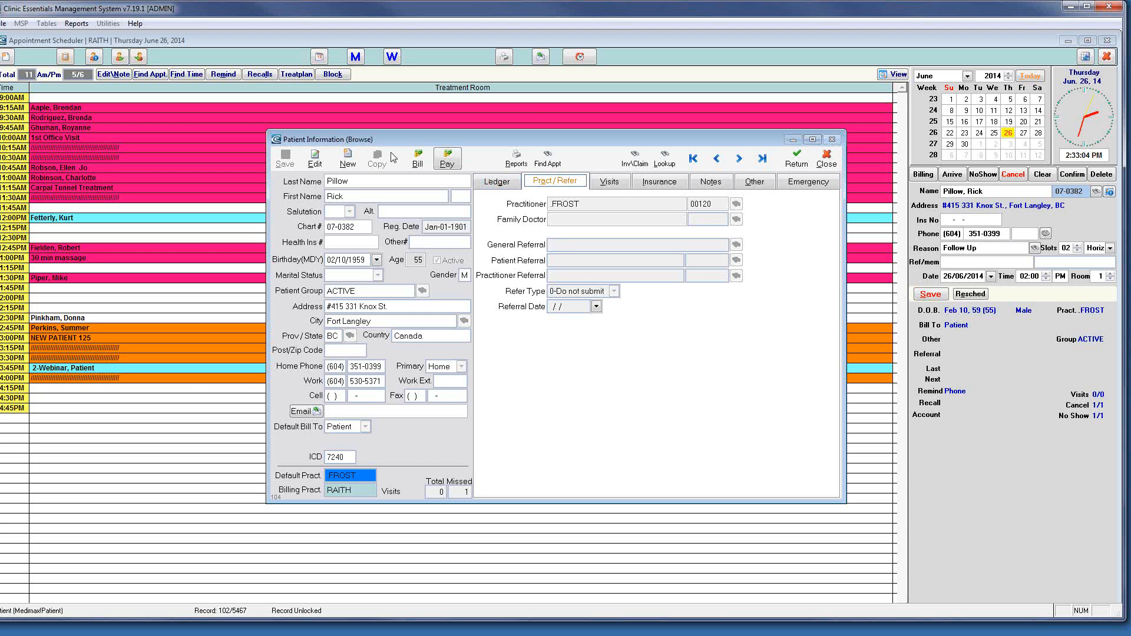
Make the record editable and browse the referral source, patient, referring practitioner and Refer Type lists without choosing any
left_click(323, 159)
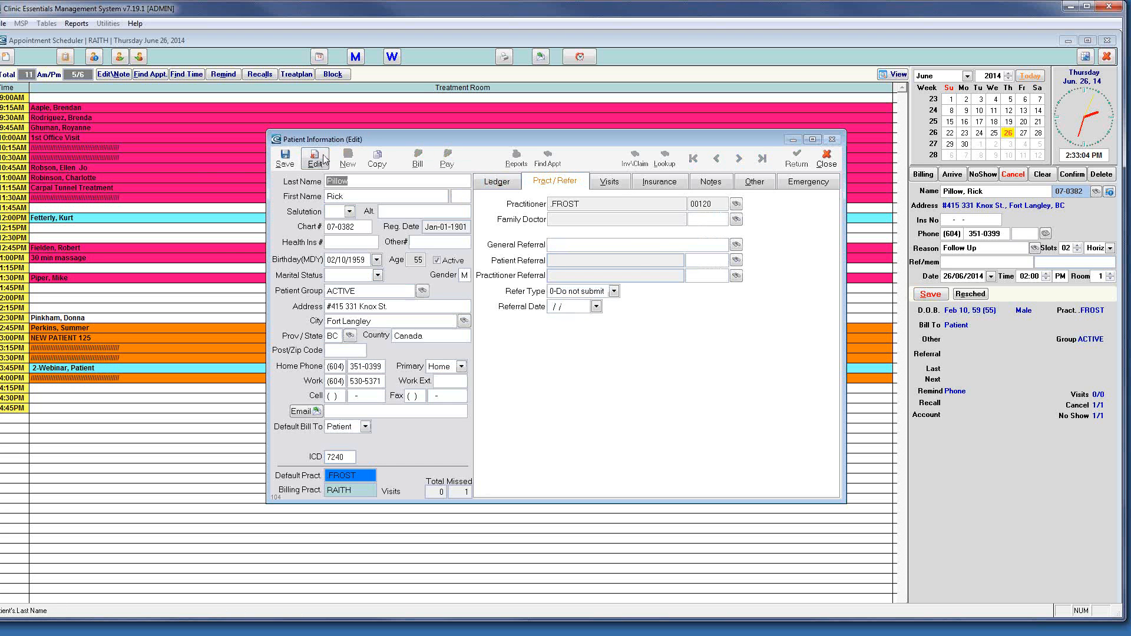
left_click(736, 244)
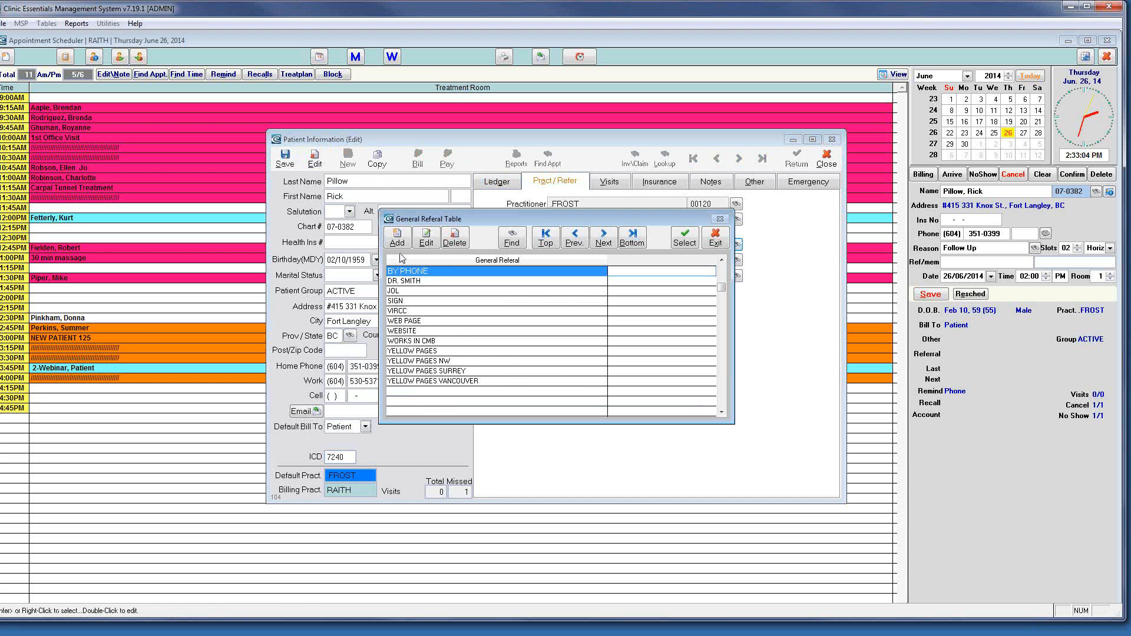
left_click(714, 237)
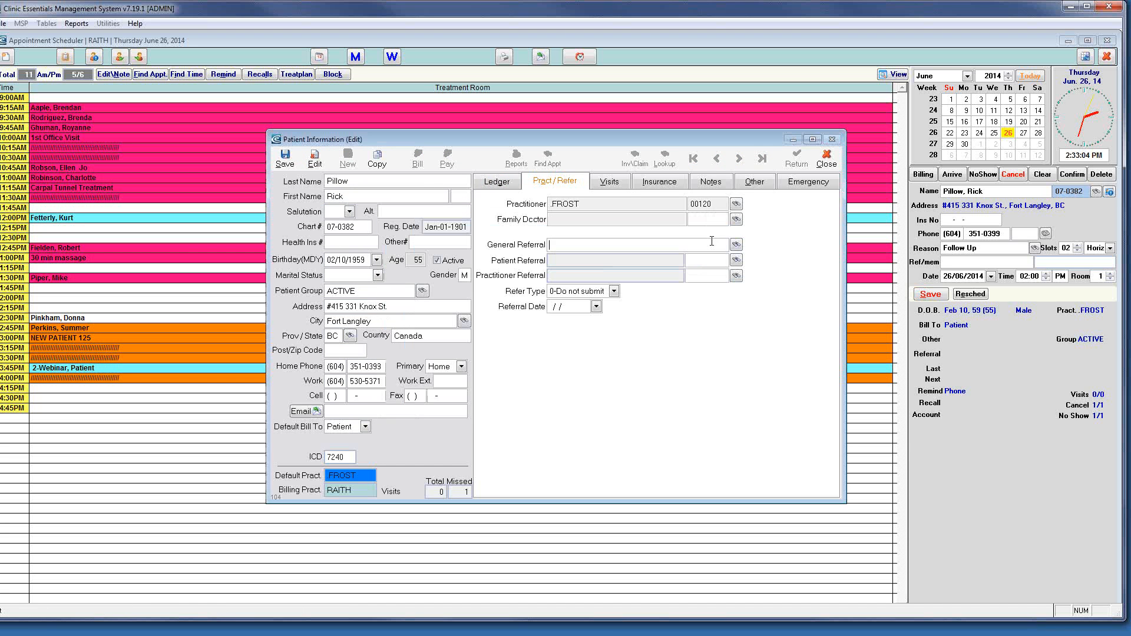
left_click(736, 261)
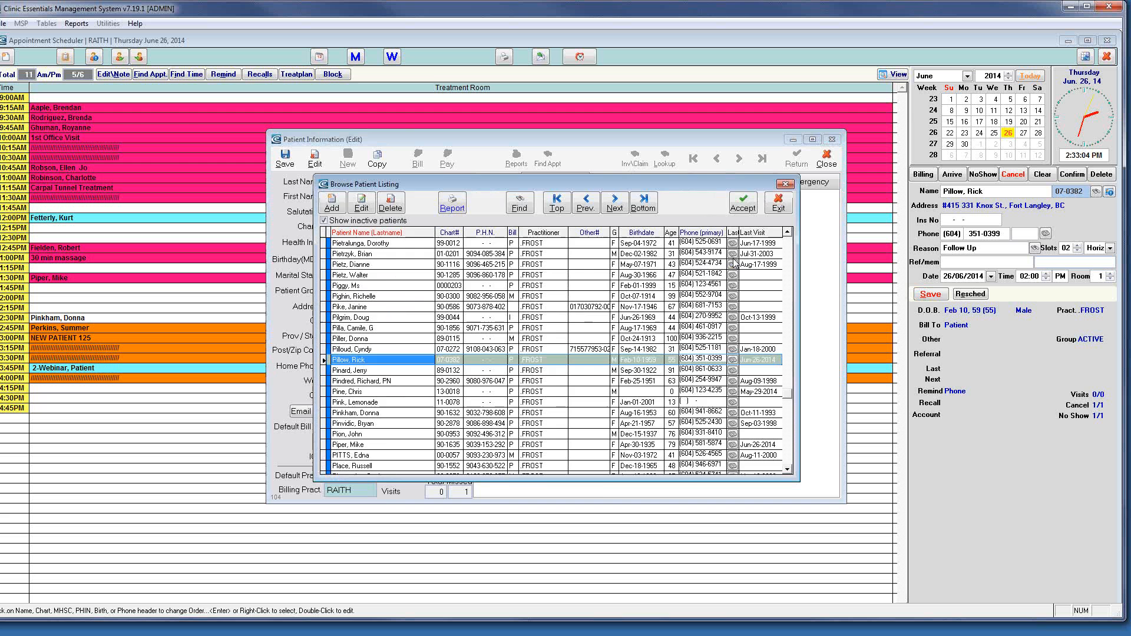
left_click(784, 206)
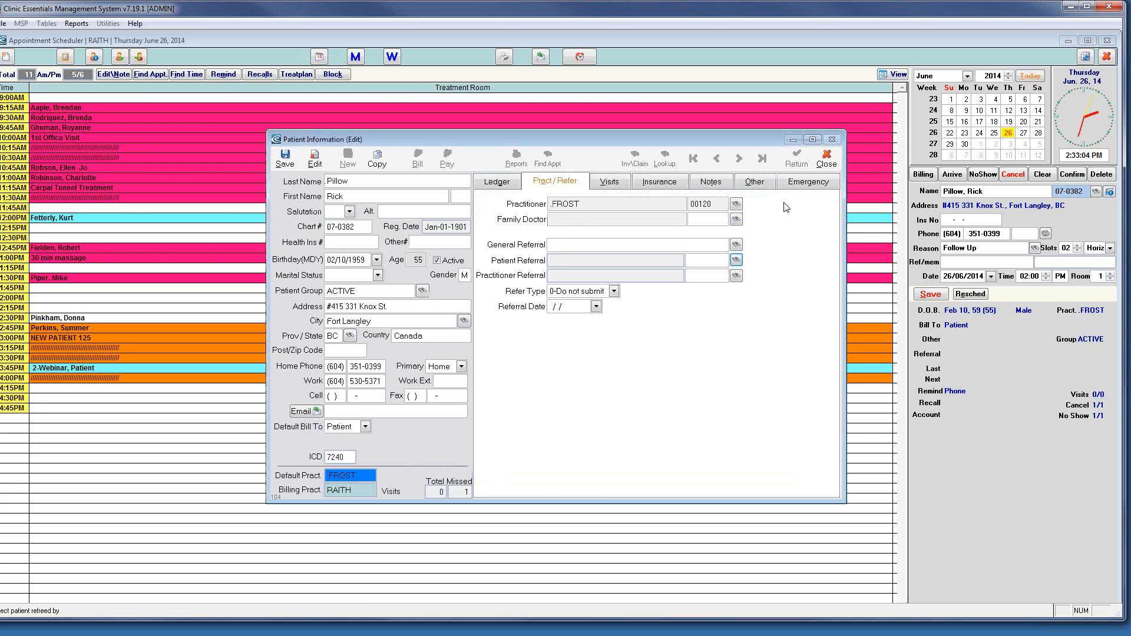
left_click(736, 276)
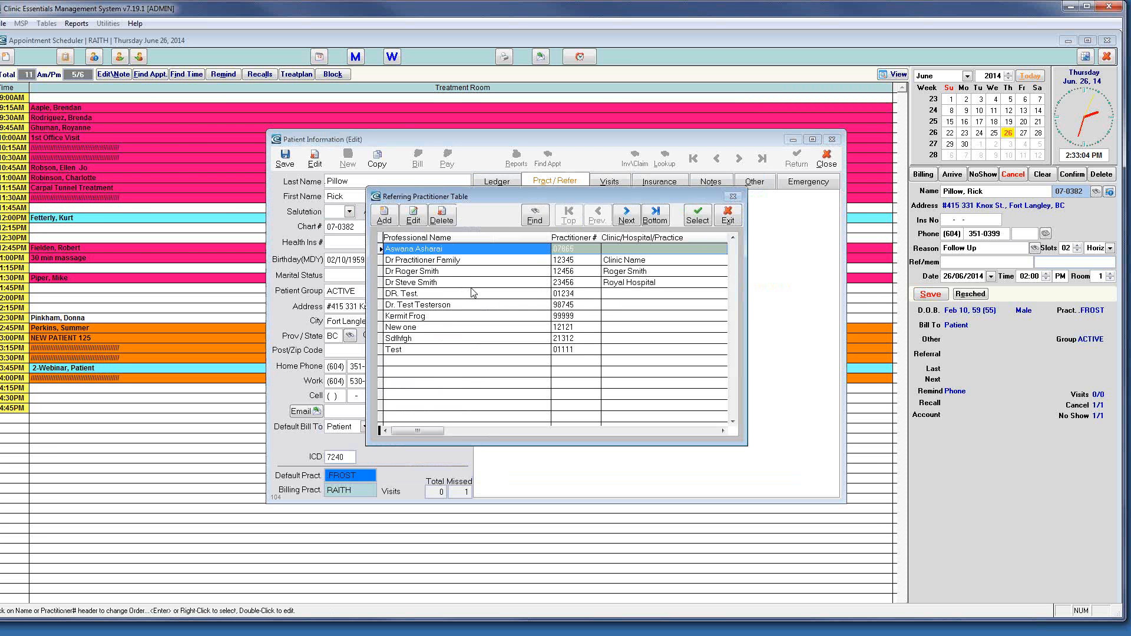
left_click(730, 223)
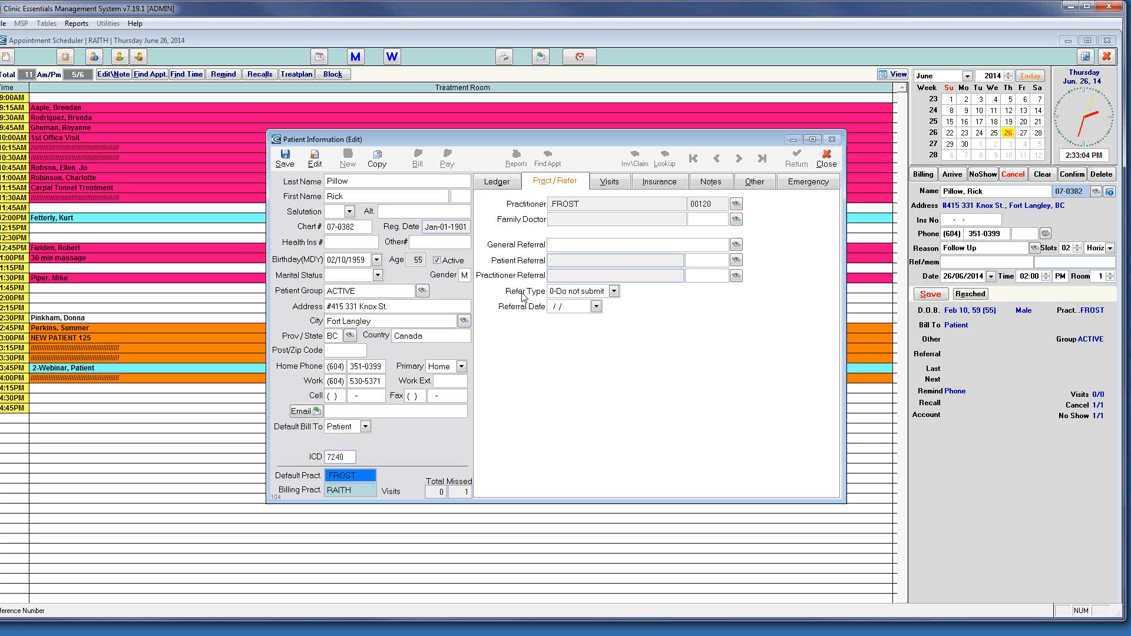
left_click(614, 292)
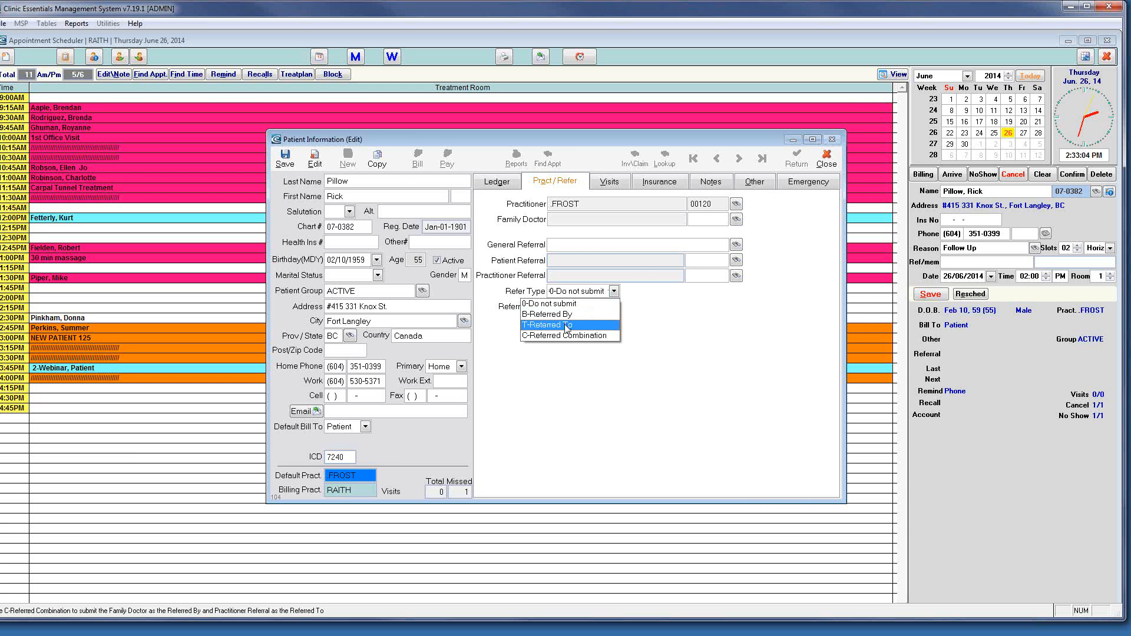
left_click(668, 330)
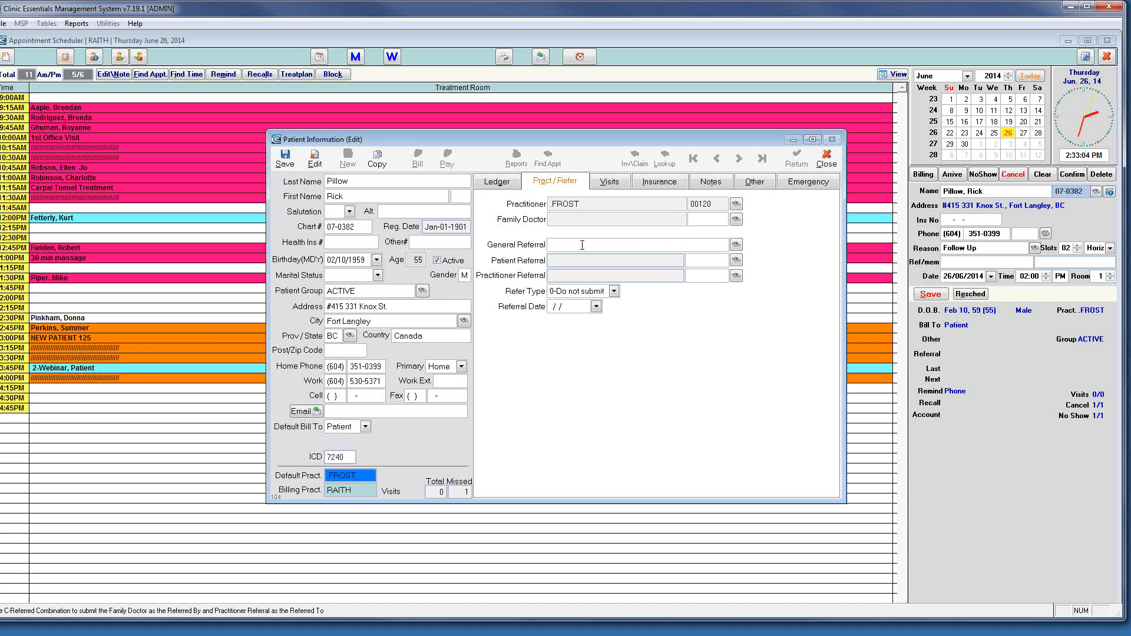
left_click(504, 186)
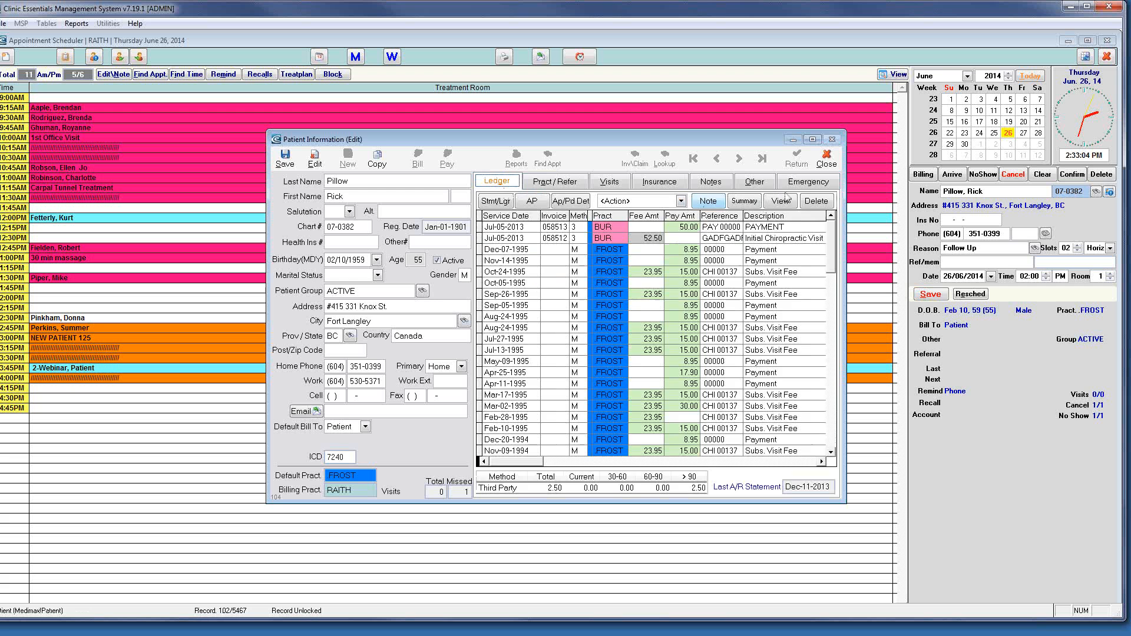
Pick another patient from the patient list as emergency contact, relation MOTHER, and save the record
left_click(806, 184)
left_click(501, 185)
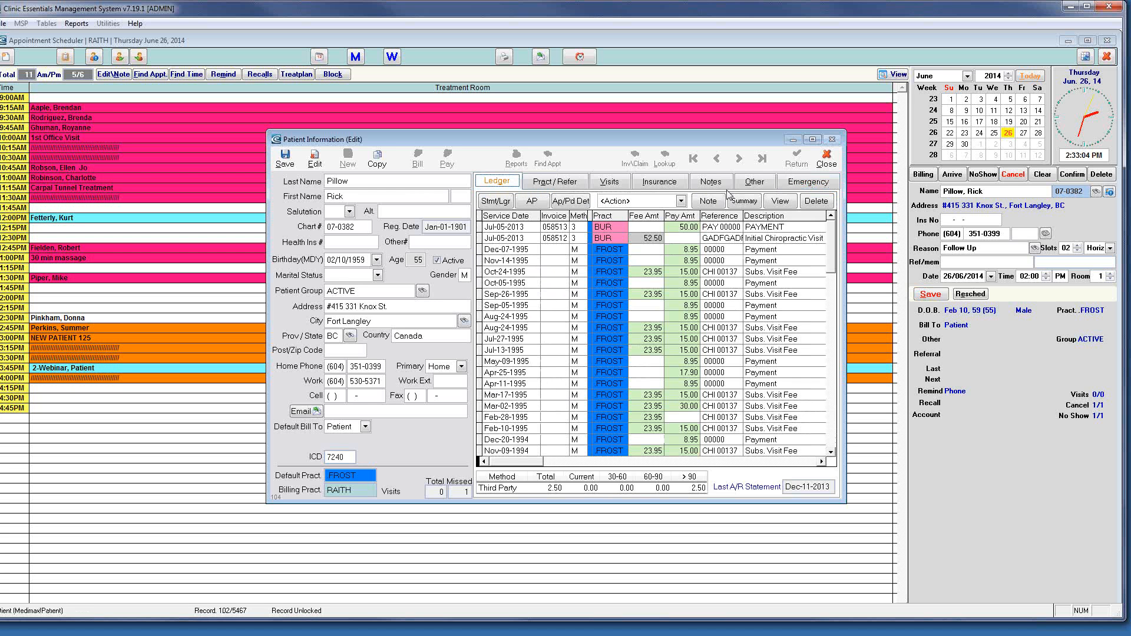
left_click(805, 186)
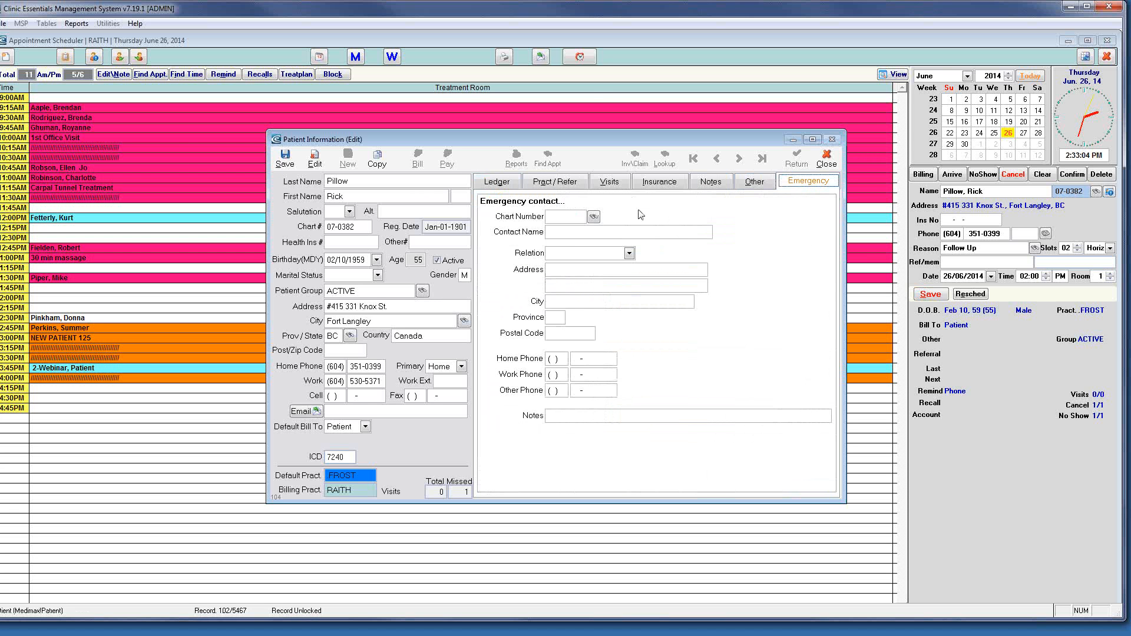
left_click(594, 219)
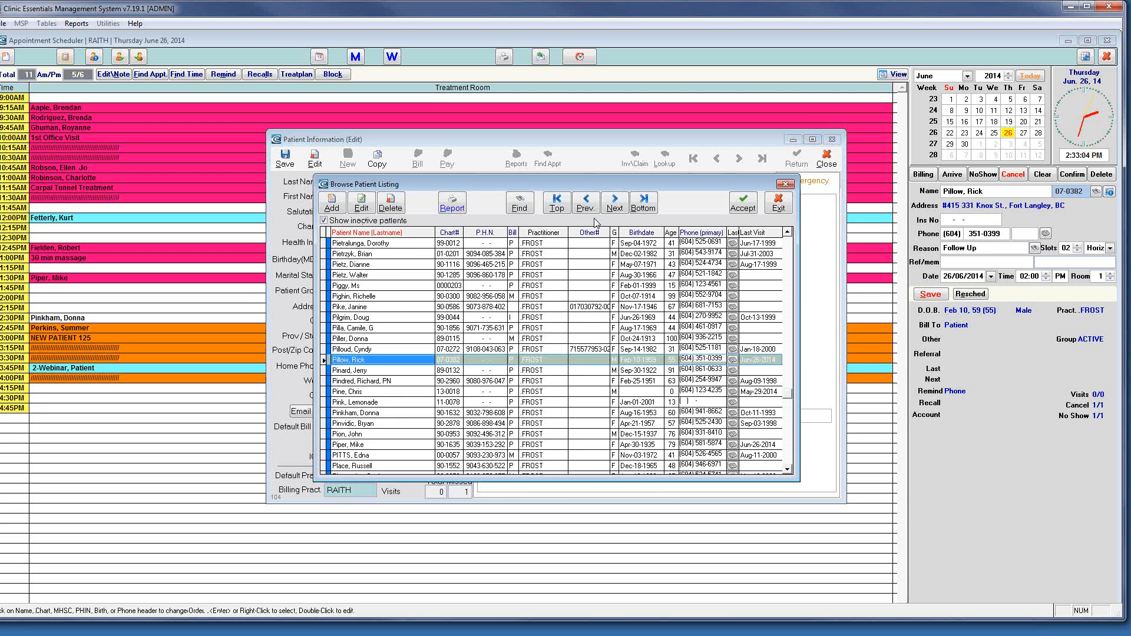
double_click(419, 328)
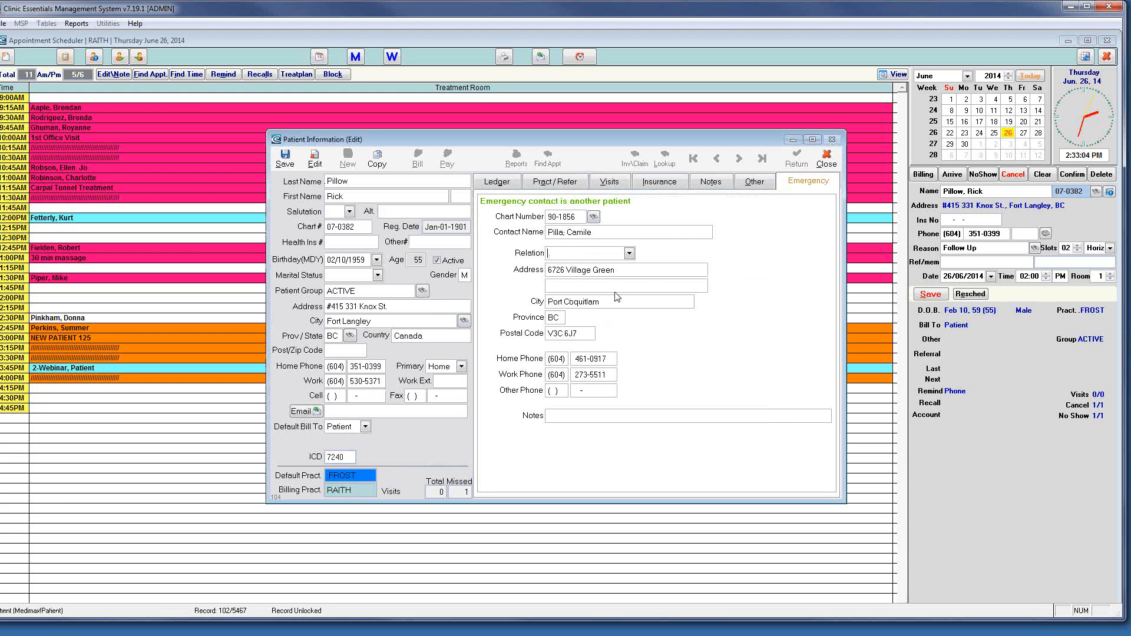
left_click(629, 254)
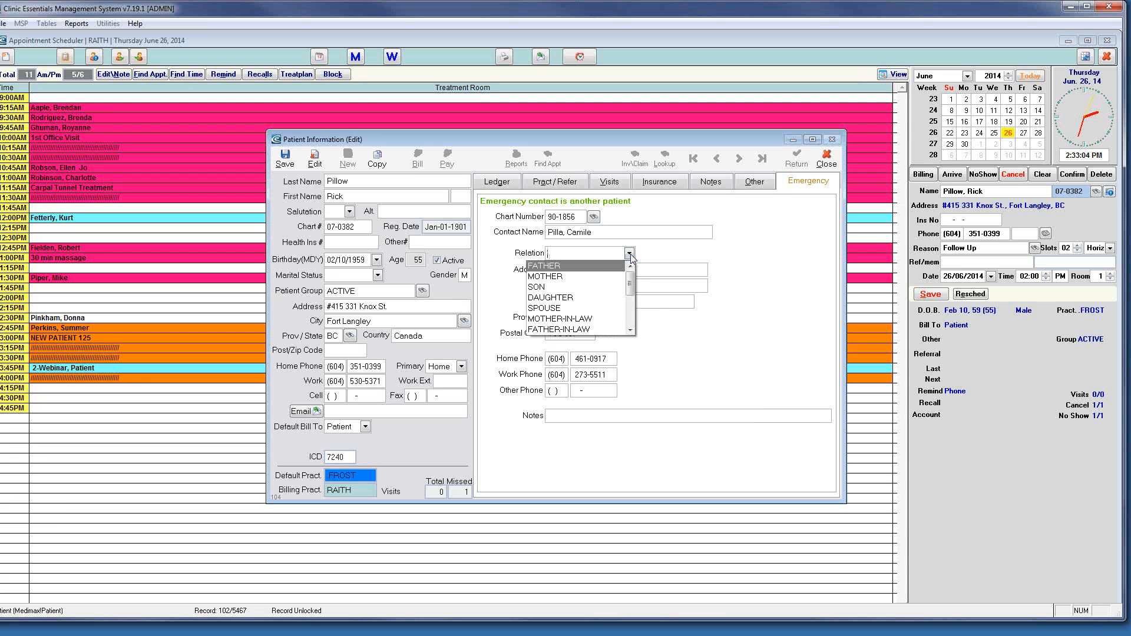
left_click(559, 277)
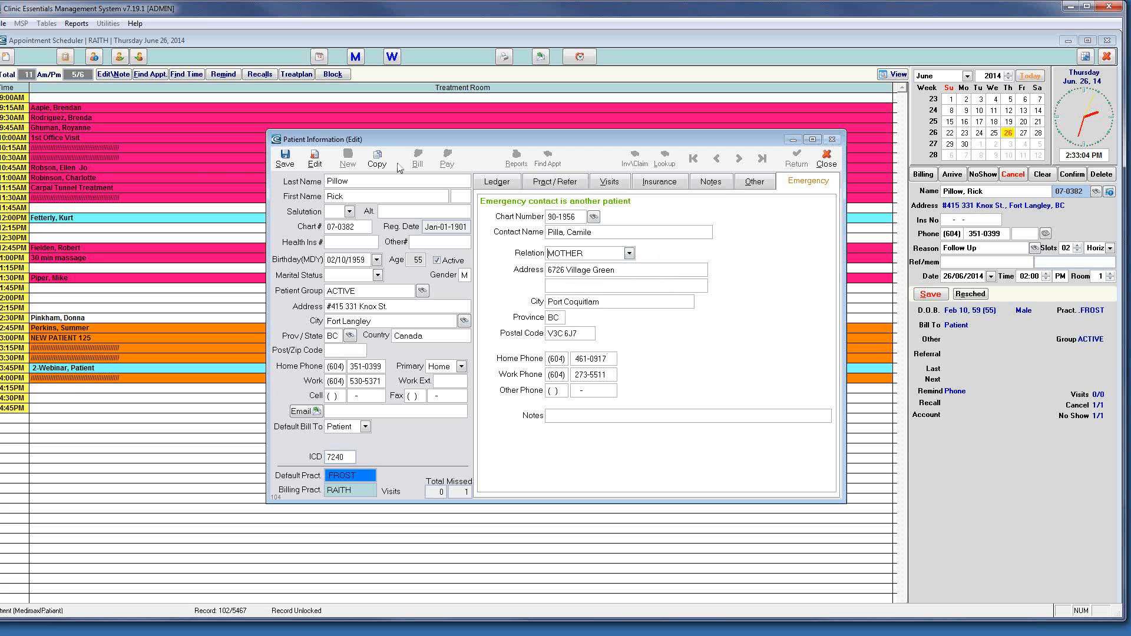
left_click(284, 158)
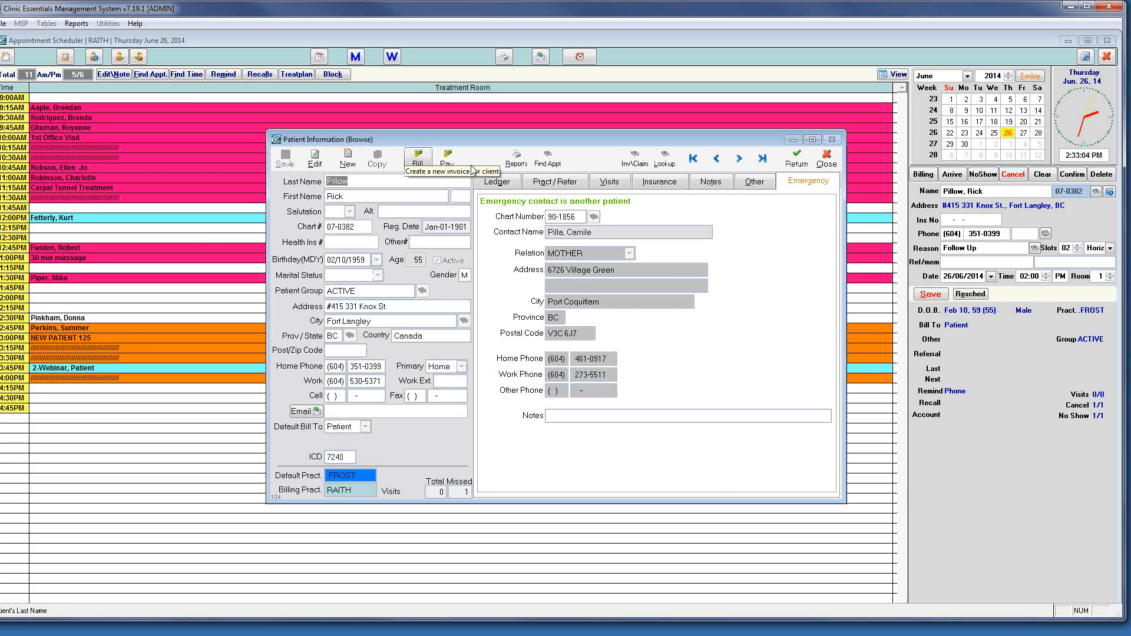
Turn on Display Warning in the patient's notes with the message 'allerg', and save the record
left_click(711, 184)
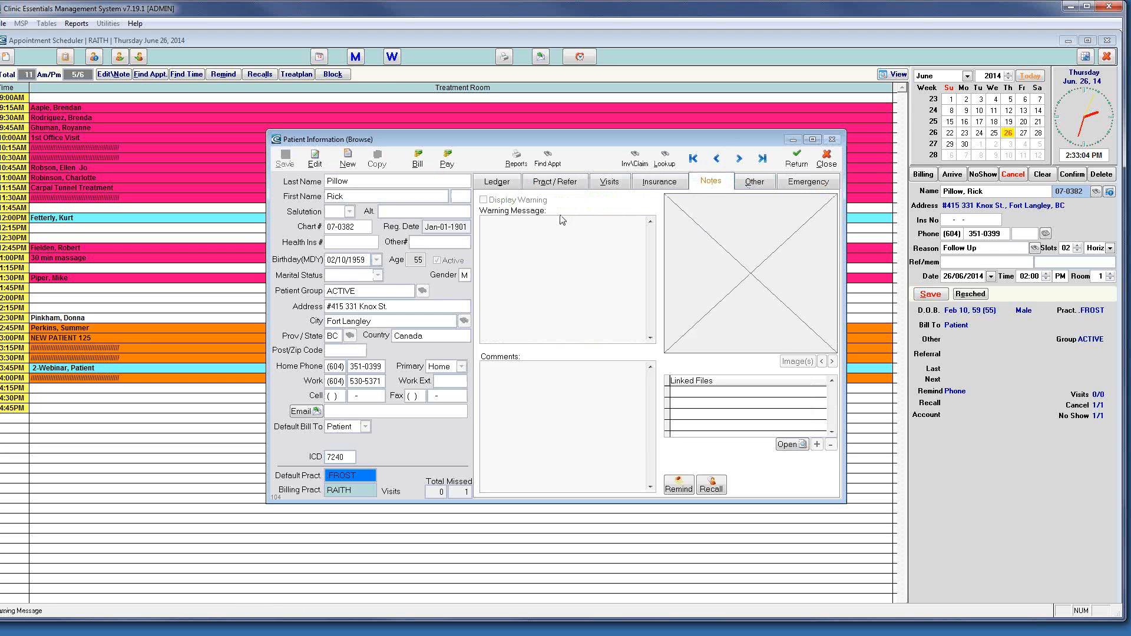
left_click(497, 227)
left_click(315, 158)
left_click(483, 200)
left_click(545, 253)
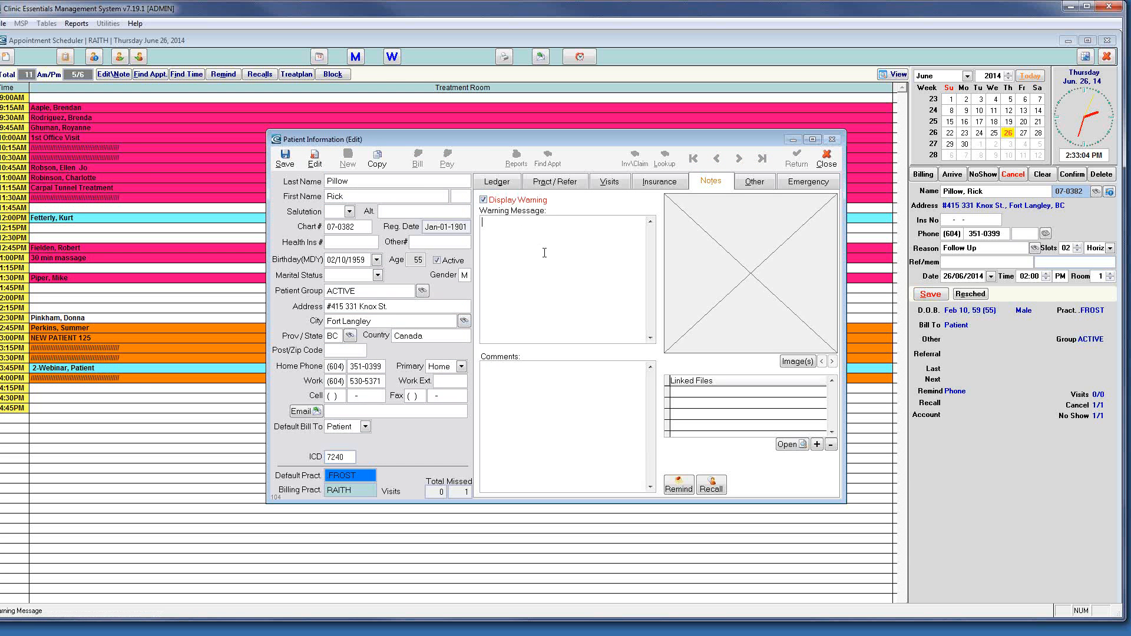
type("allergy")
left_click(276, 154)
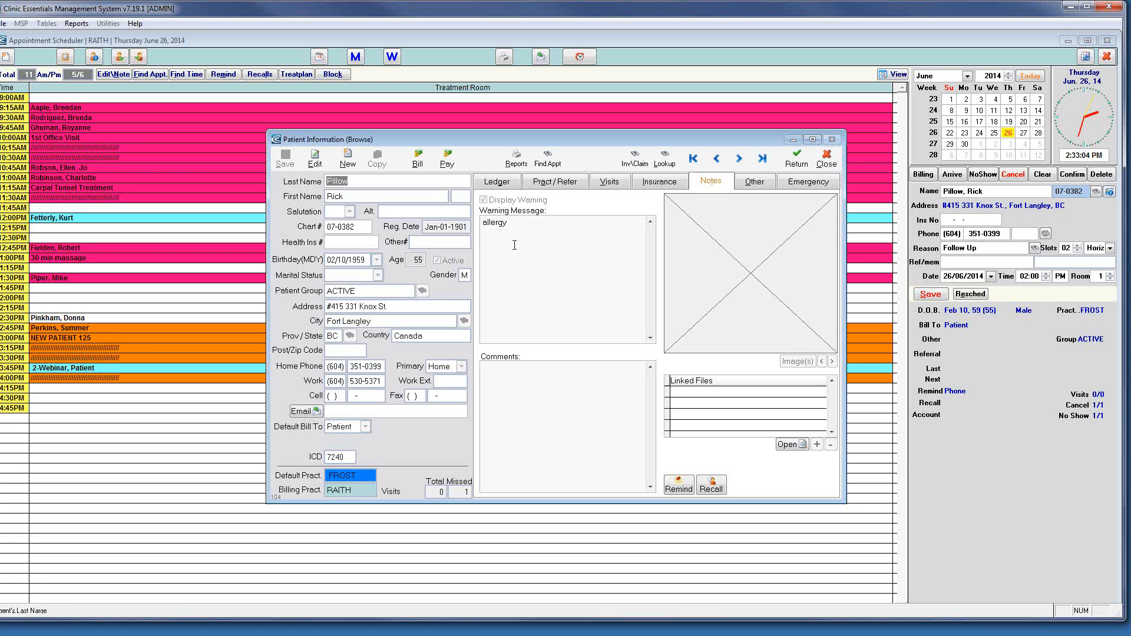
left_click(648, 184)
Return to the patient's ledger and nudge the Patient Information window slightly up and left
left_click(501, 181)
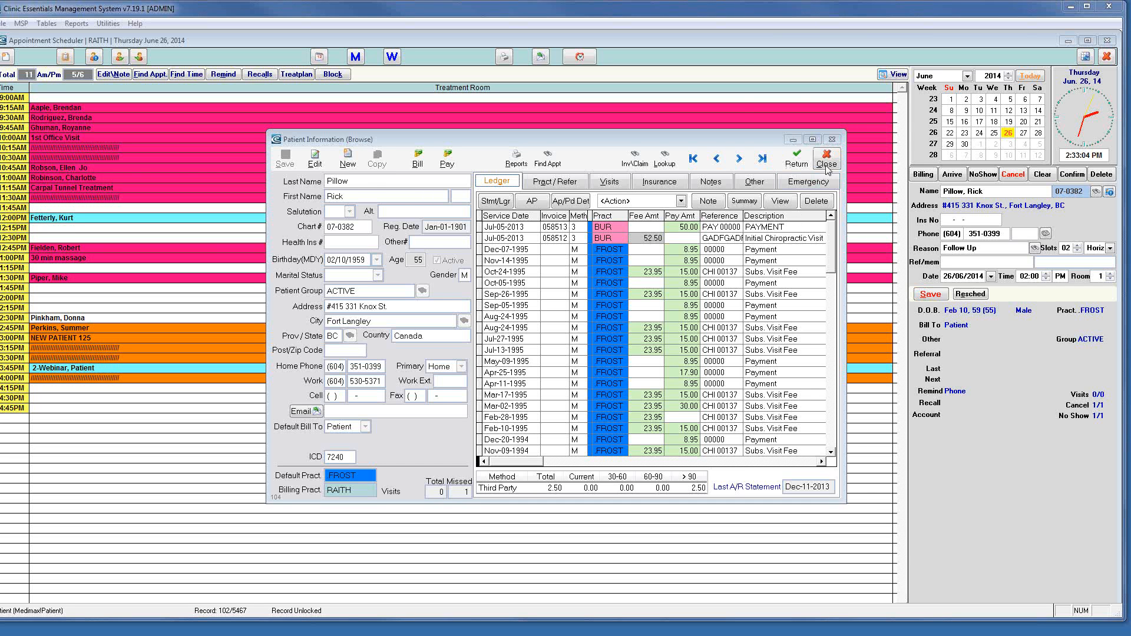
left_click_drag(728, 130, 711, 116)
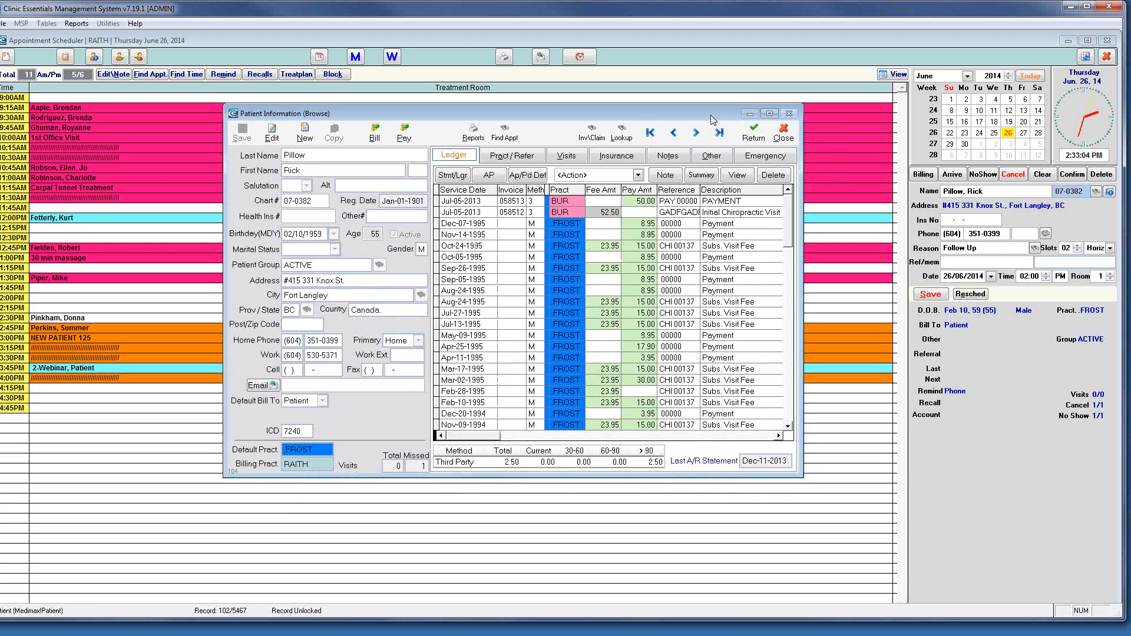